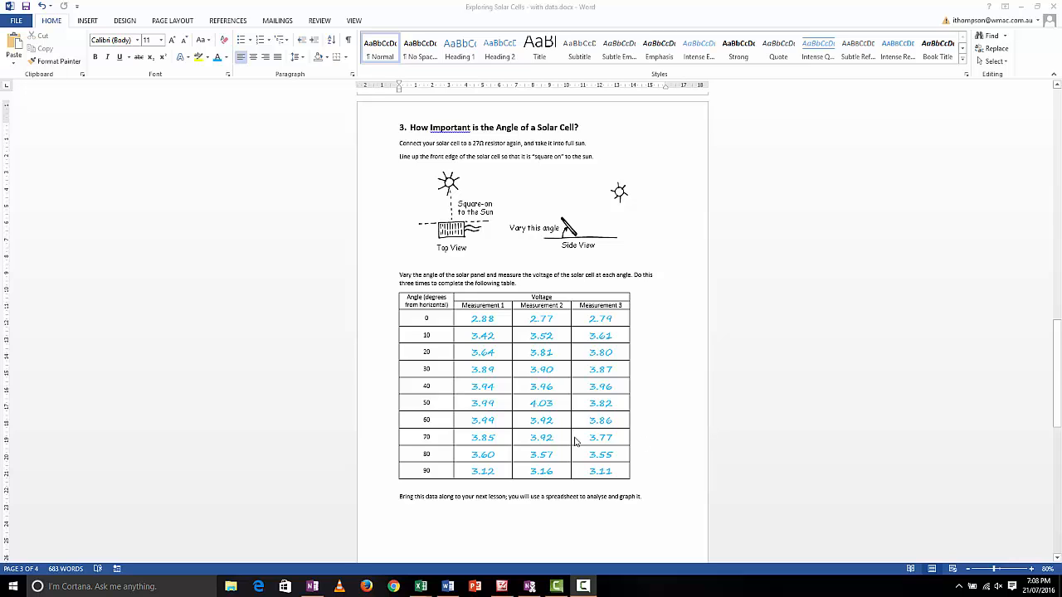
Switch to the Book1 workbook in Excel and examine its average power columns and the chart of power against solar cell angle.
{"action": "mouse_move", "coordinate": [420, 587]}
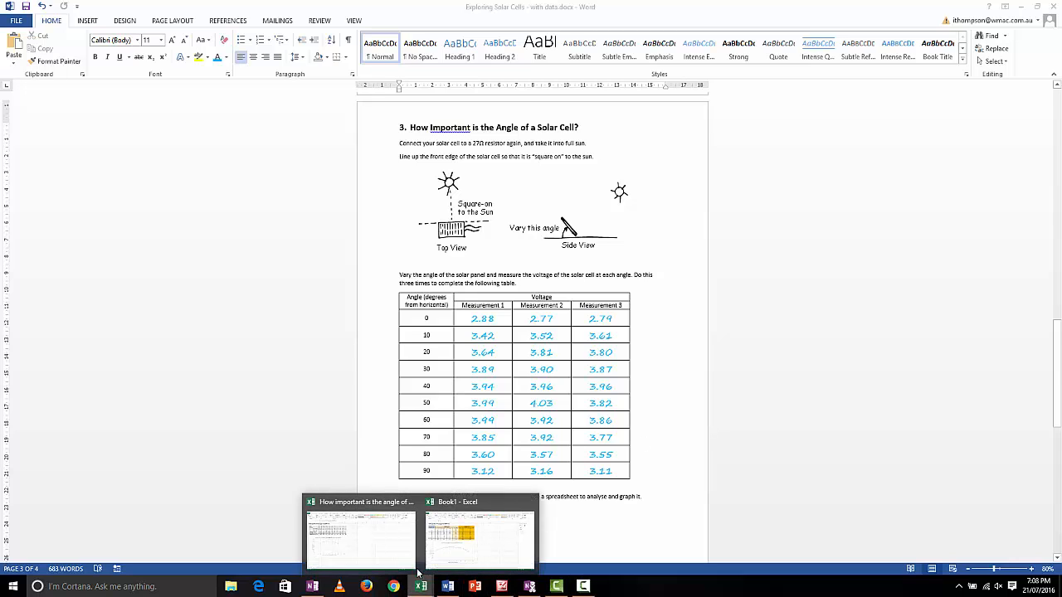
{"action": "left_click", "coordinate": [450, 546]}
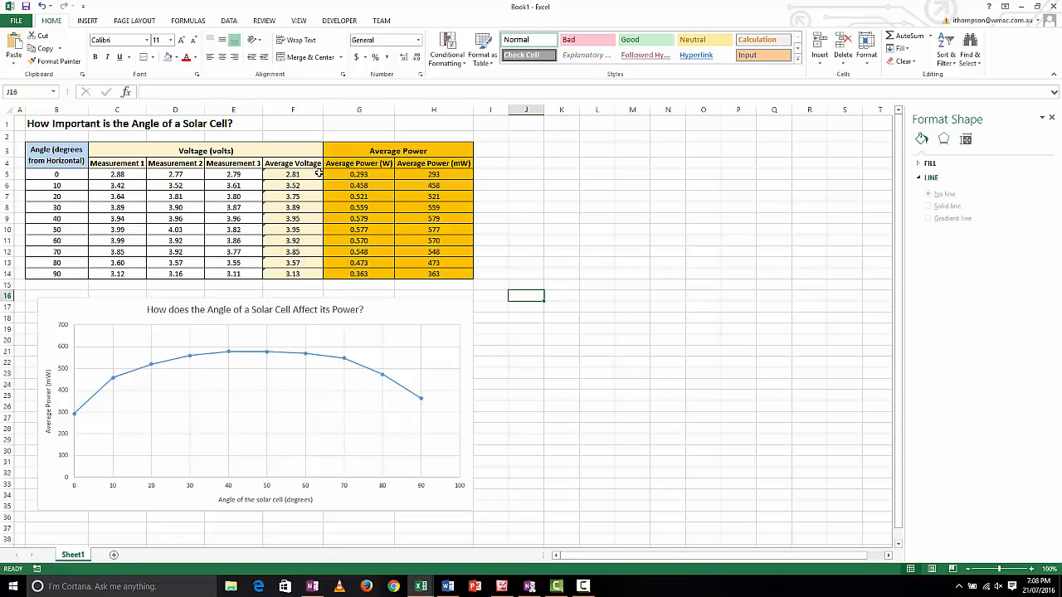
{"action": "left_click_drag", "start_coordinate": [359, 173], "coordinate": [358, 274]}
{"action": "left_click_drag", "start_coordinate": [433, 174], "coordinate": [434, 271]}
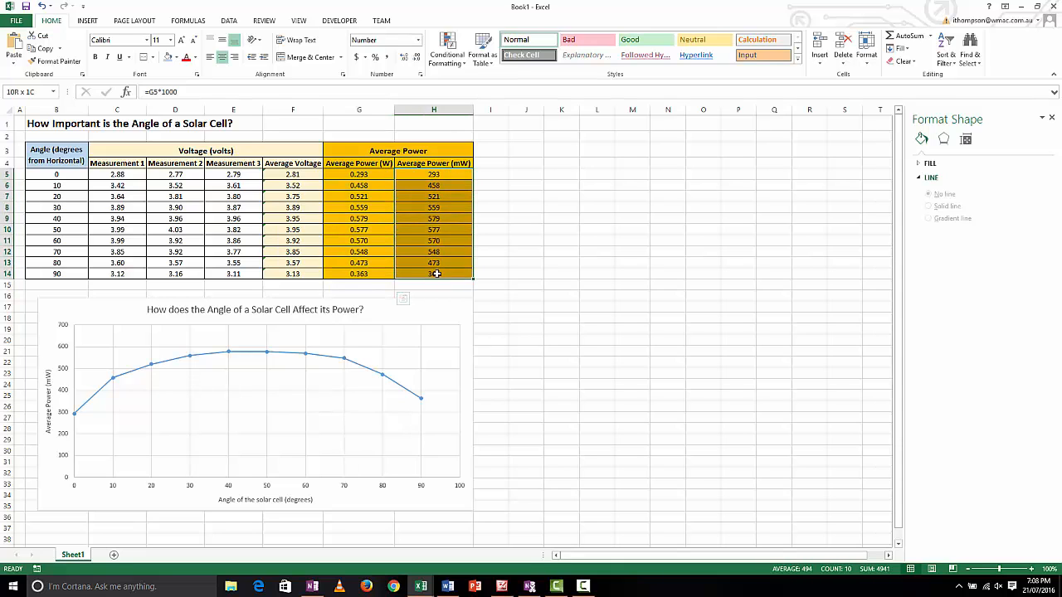
{"action": "left_click", "coordinate": [501, 242]}
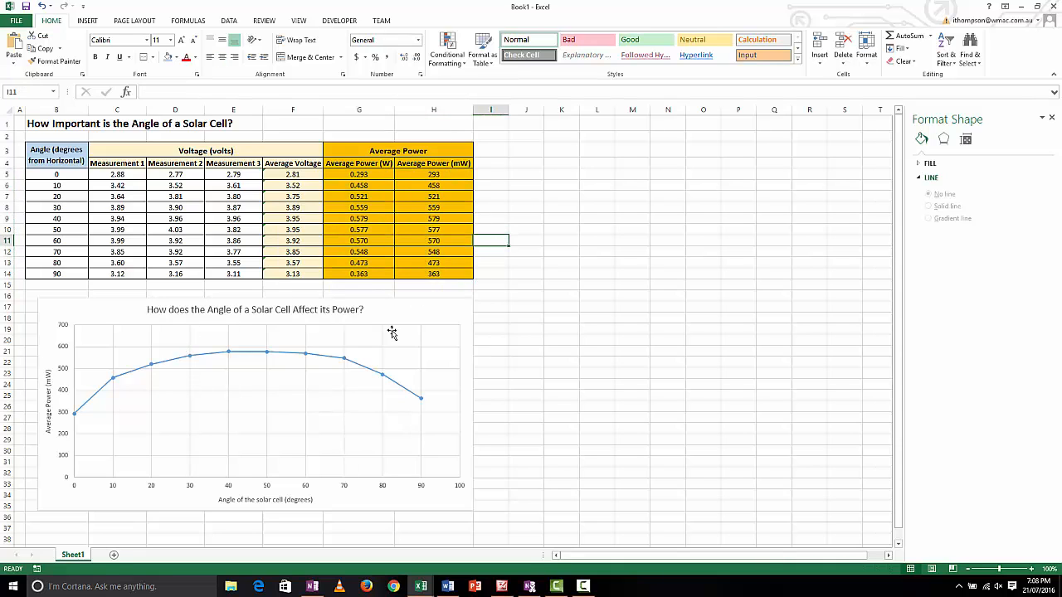
{"action": "left_click", "coordinate": [449, 313]}
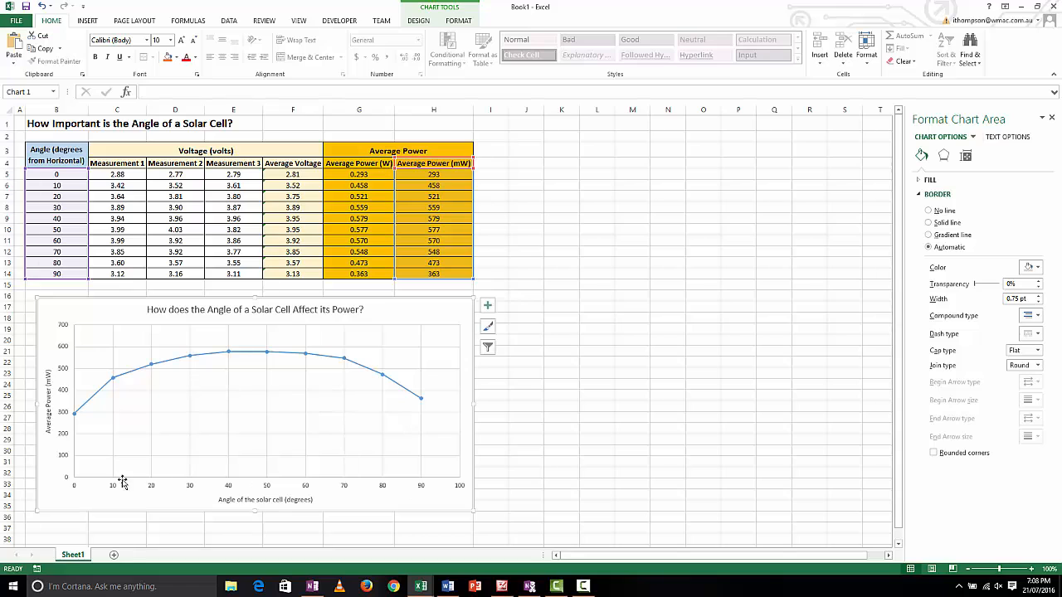
{"action": "left_click", "coordinate": [562, 428]}
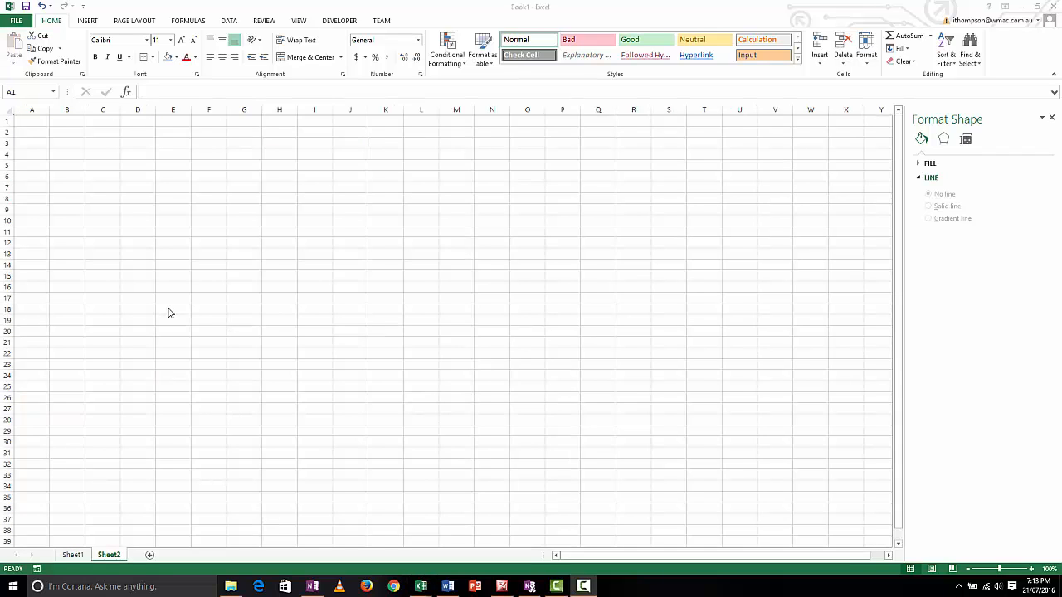
Enter the title "How Important is the Angle of a Solar Cell?" in cell A1 of the blank Sheet2.
{"action": "left_click", "coordinate": [26, 125]}
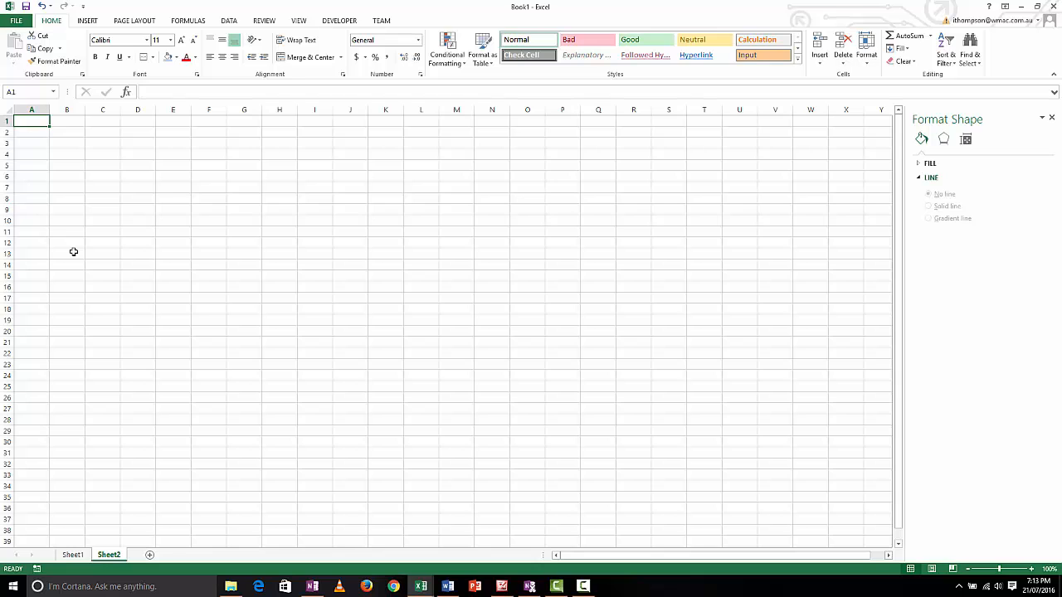
{"action": "type", "text": "How Impo"}
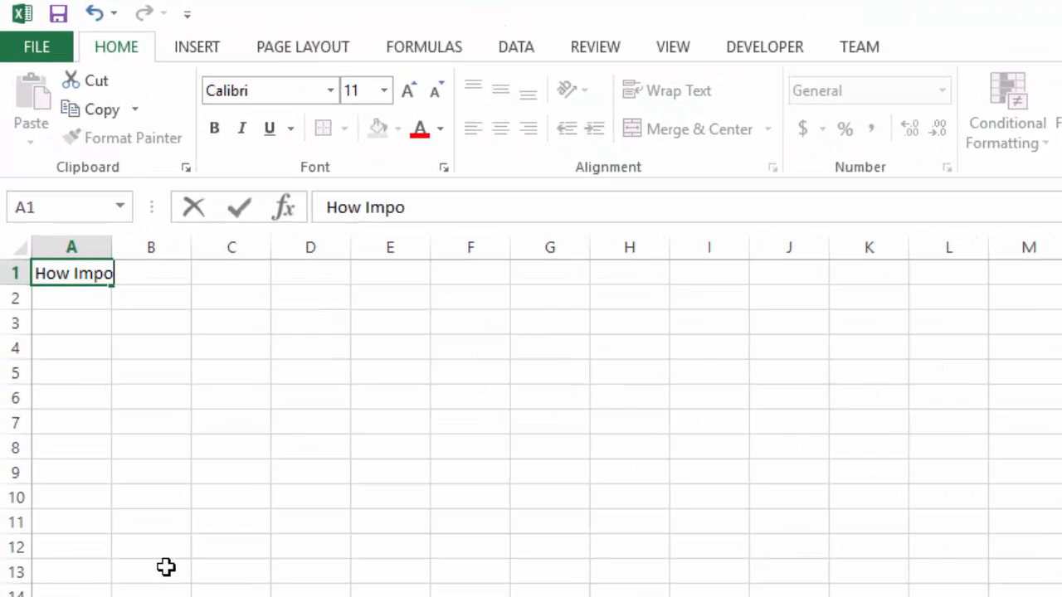
{"action": "type", "text": "rtant si"}
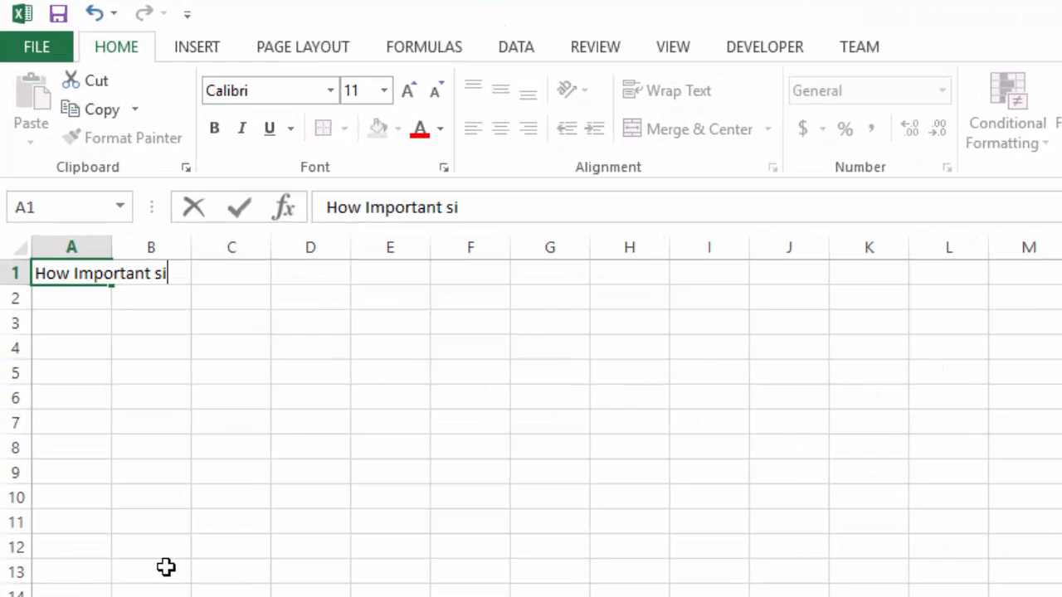
{"action": "key", "text": "BackSpace"}
{"action": "key", "text": "BackSpace"}
{"action": "type", "text": "is the "}
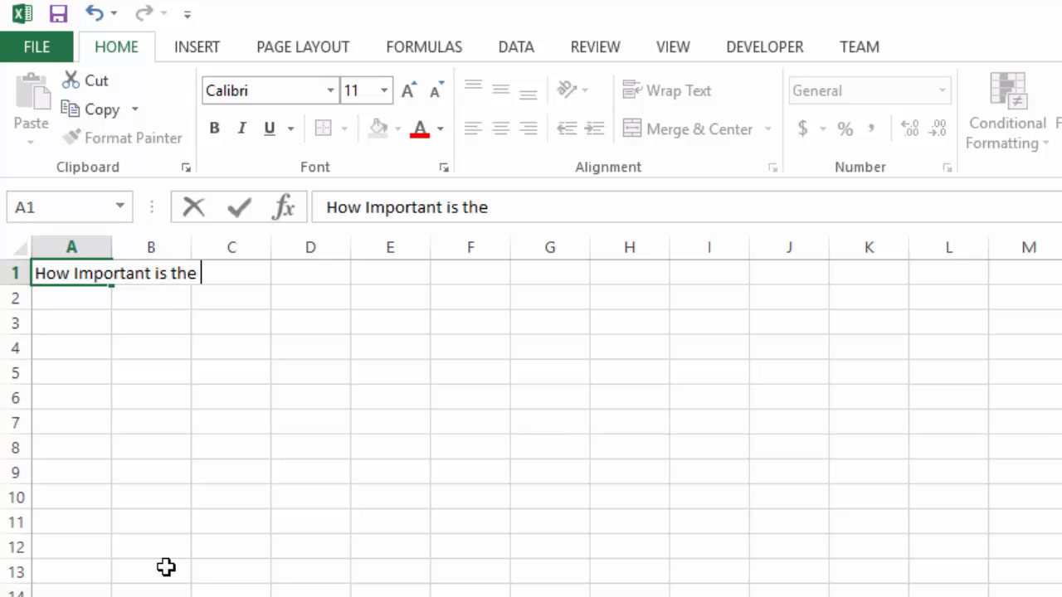
{"action": "type", "text": "Angle of a SO"}
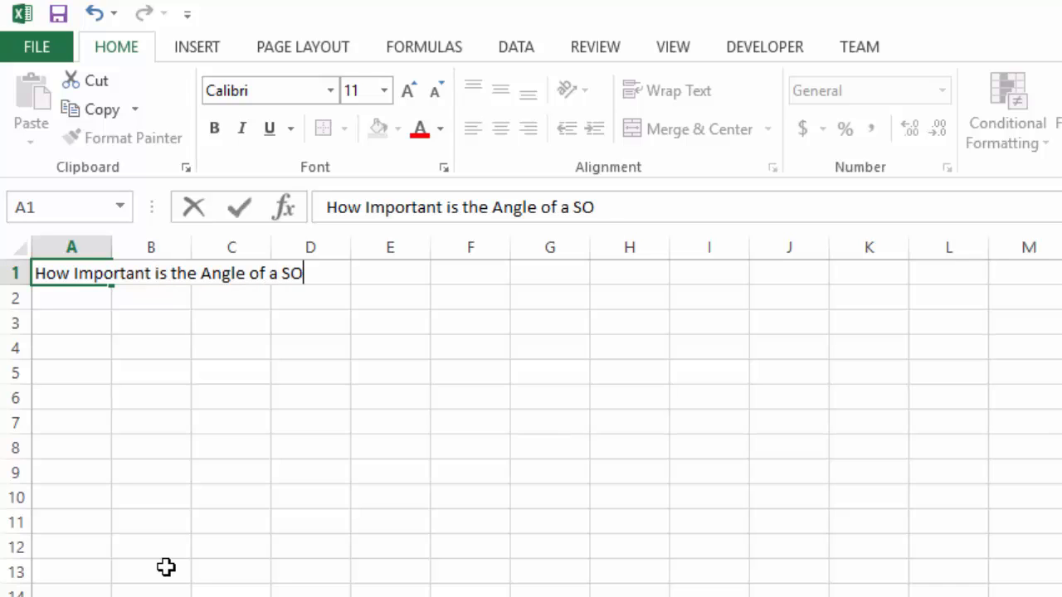
{"action": "key", "text": "BackSpace"}
{"action": "type", "text": "olar Cell"}
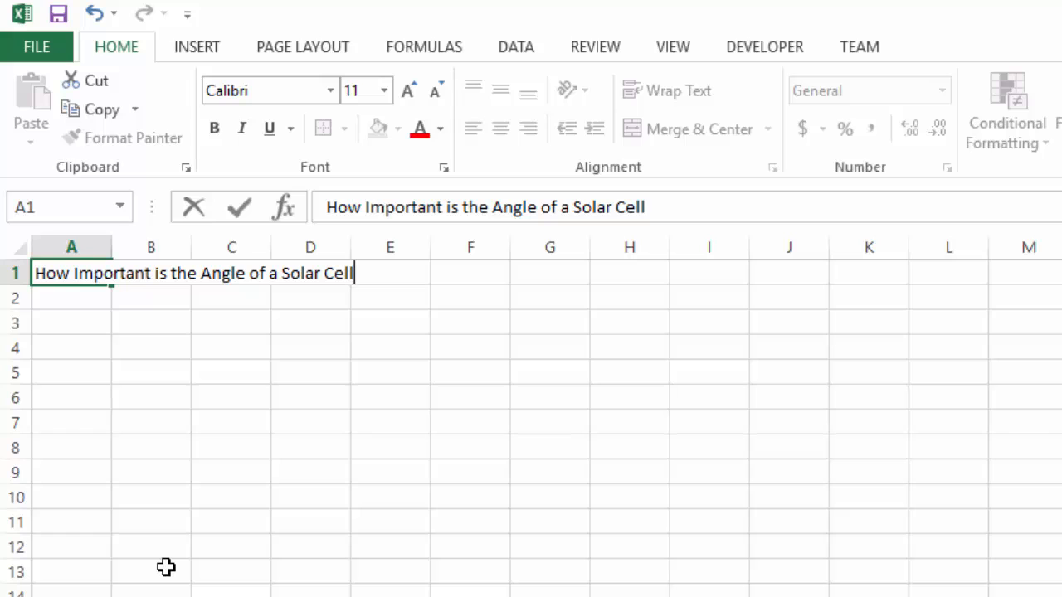
{"action": "type", "text": "?"}
{"action": "key", "text": "Return"}
{"action": "key", "text": "Up"}
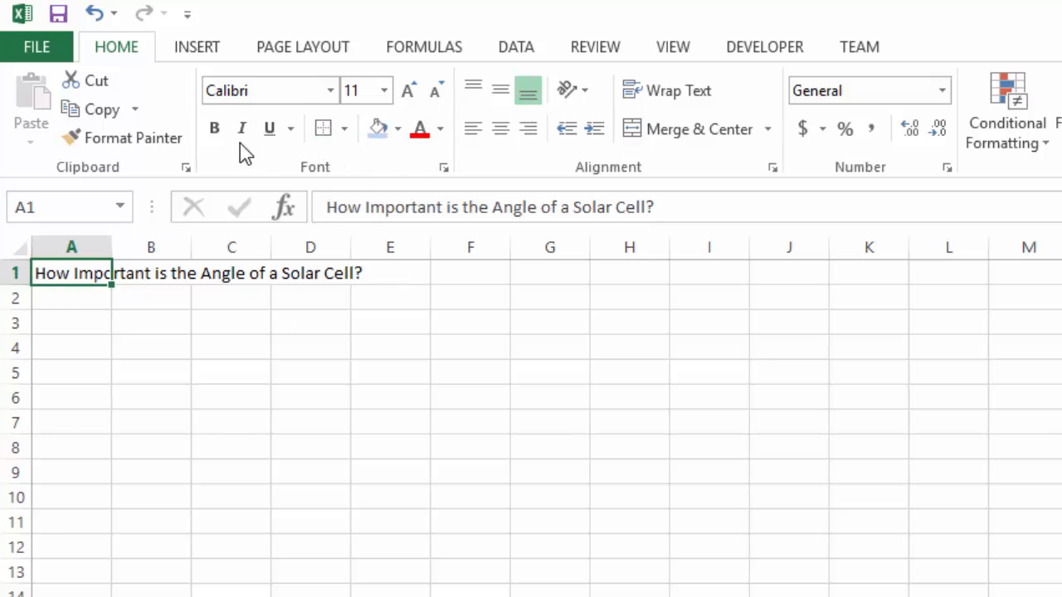
Make the title in A1 bold and enlarge its font size to 20.
{"action": "left_click", "coordinate": [214, 130]}
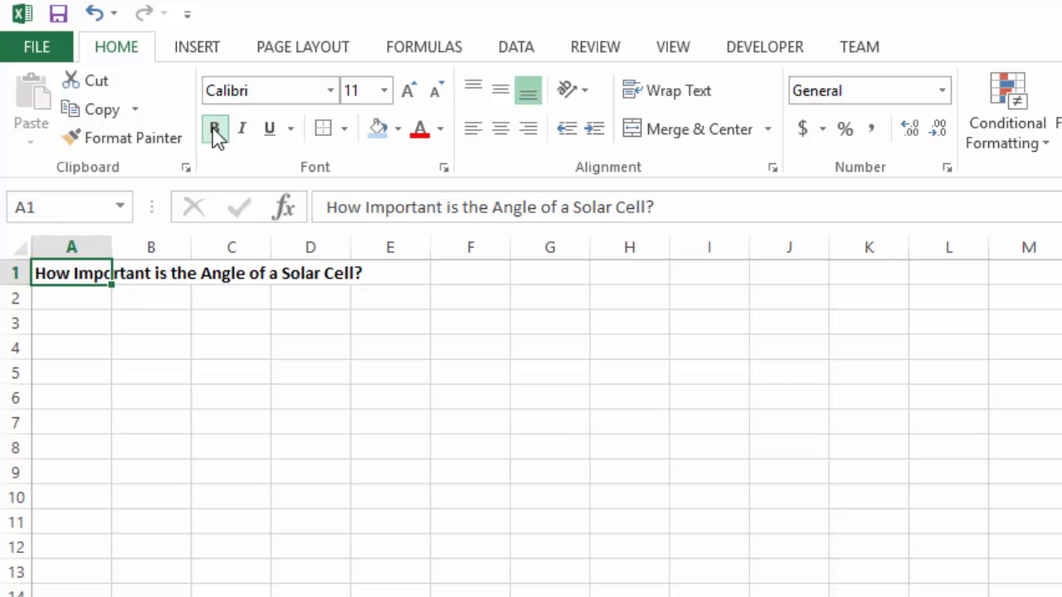
{"action": "left_click", "coordinate": [407, 93]}
{"action": "left_click", "coordinate": [408, 93]}
{"action": "left_click", "coordinate": [408, 93]}
{"action": "left_click", "coordinate": [408, 93]}
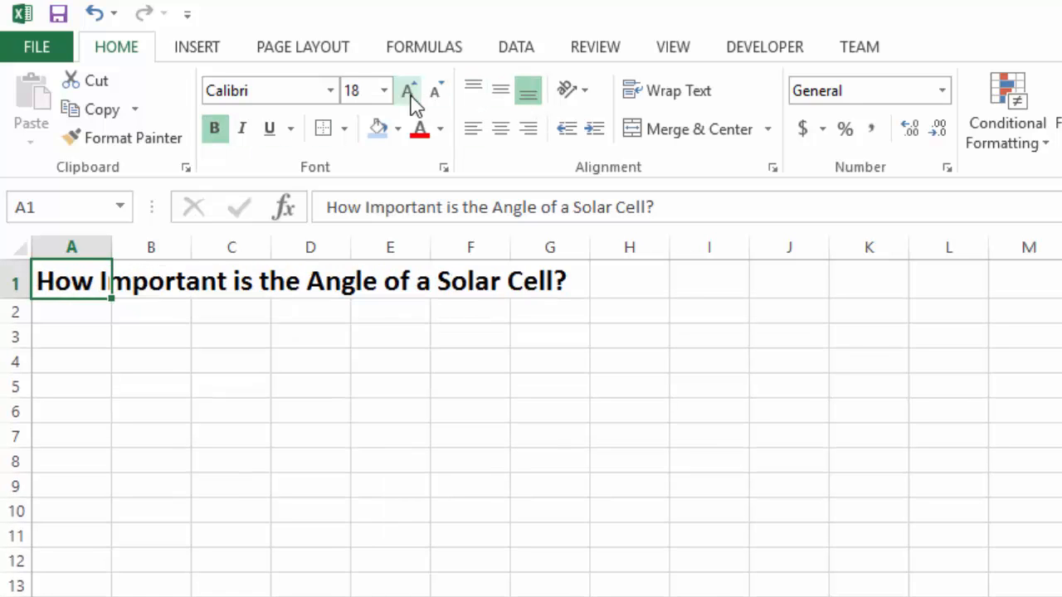
{"action": "left_click", "coordinate": [407, 93]}
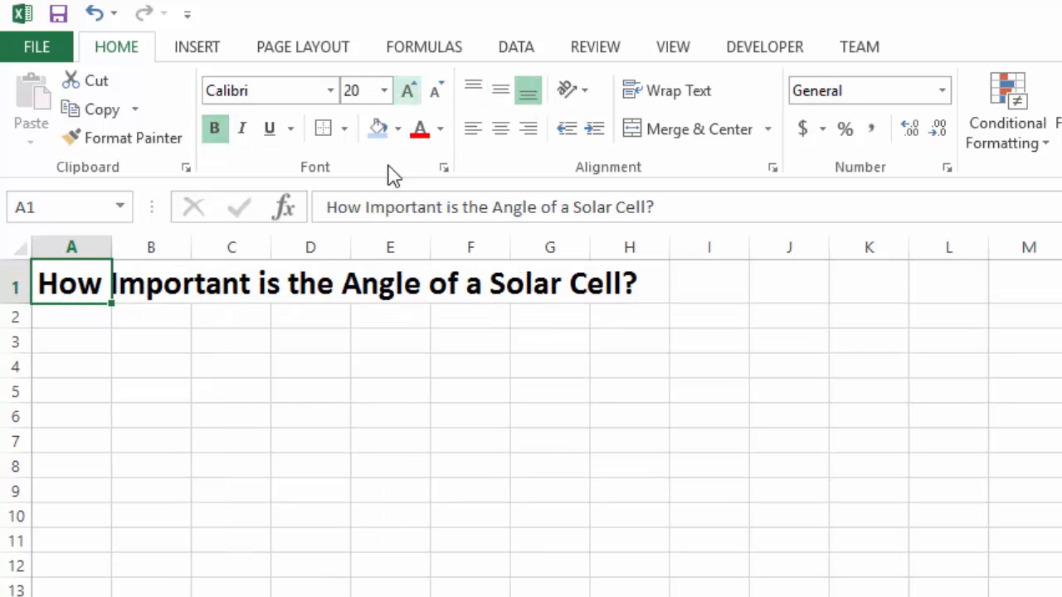
Enter the column heading "Angle (degrees from horizontal)" in cell B3.
{"action": "left_click", "coordinate": [150, 344]}
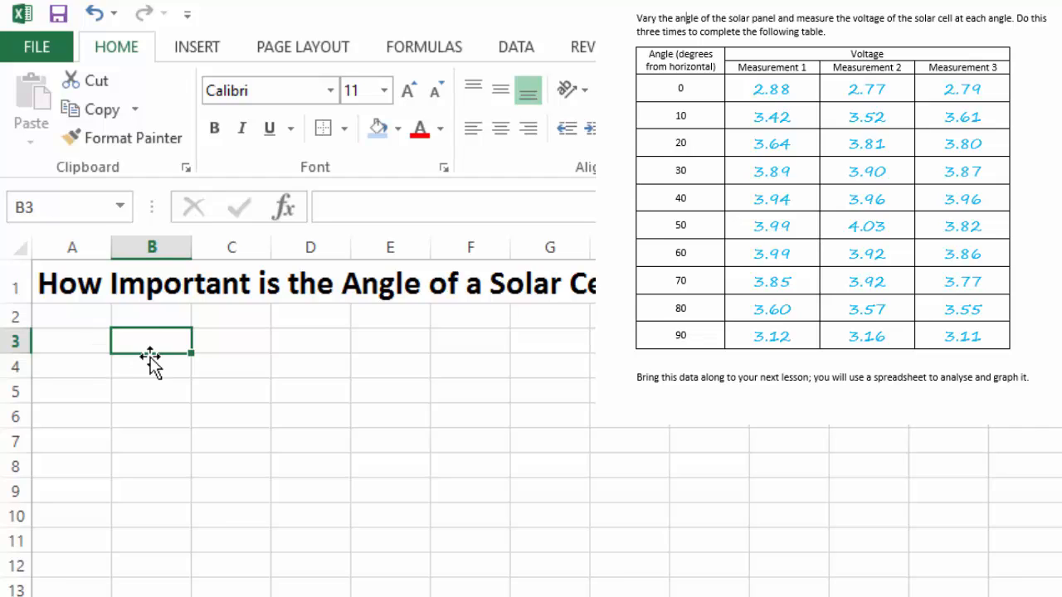
{"action": "type", "text": "ANgle"}
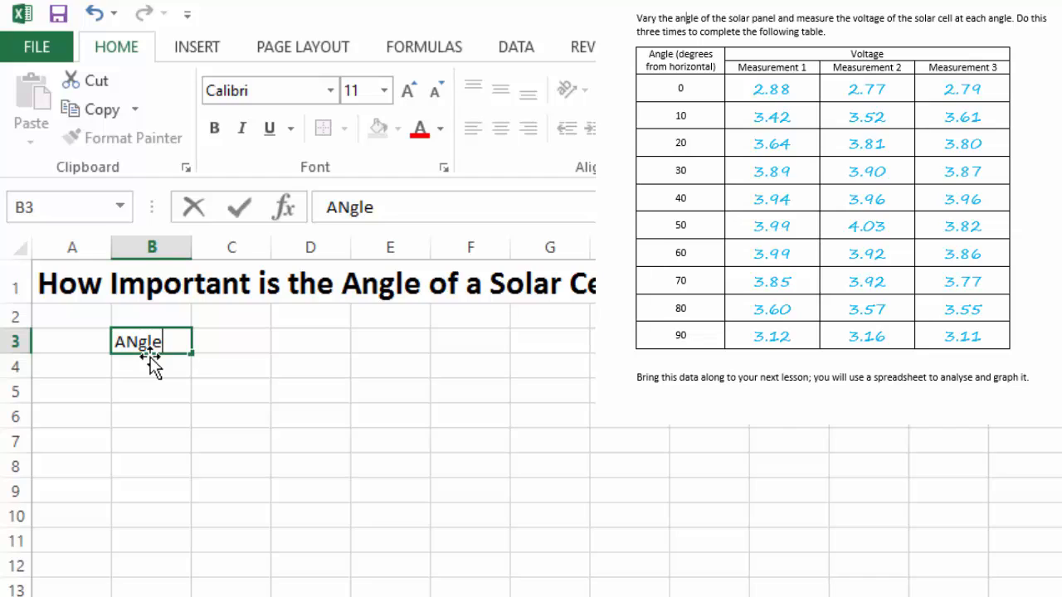
{"action": "key", "text": "BackSpace"}
{"action": "key", "text": "BackSpace"}
{"action": "key", "text": "BackSpace"}
{"action": "key", "text": "BackSpace"}
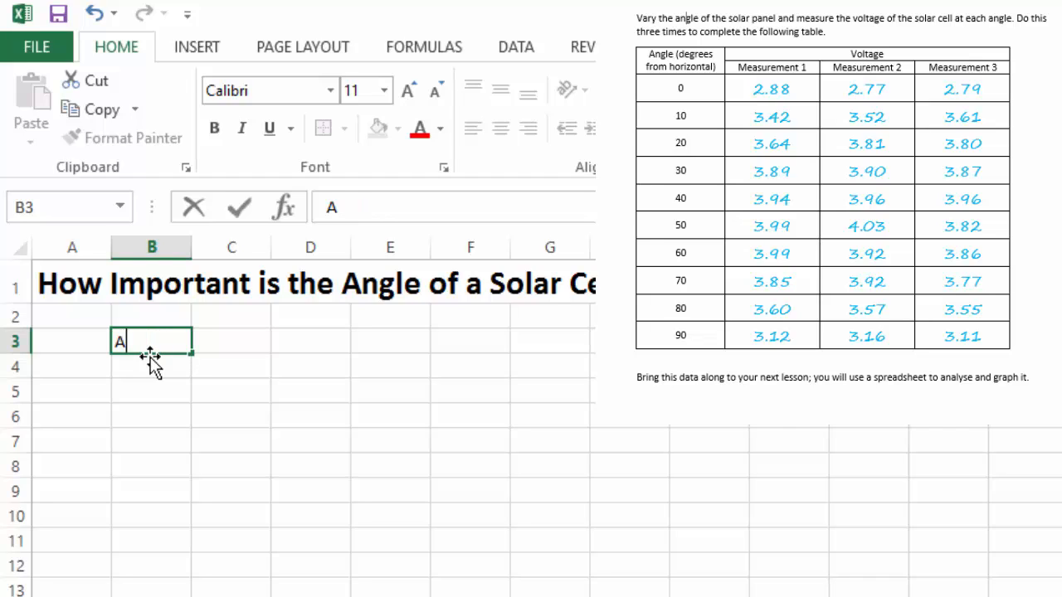
{"action": "type", "text": "ngle"}
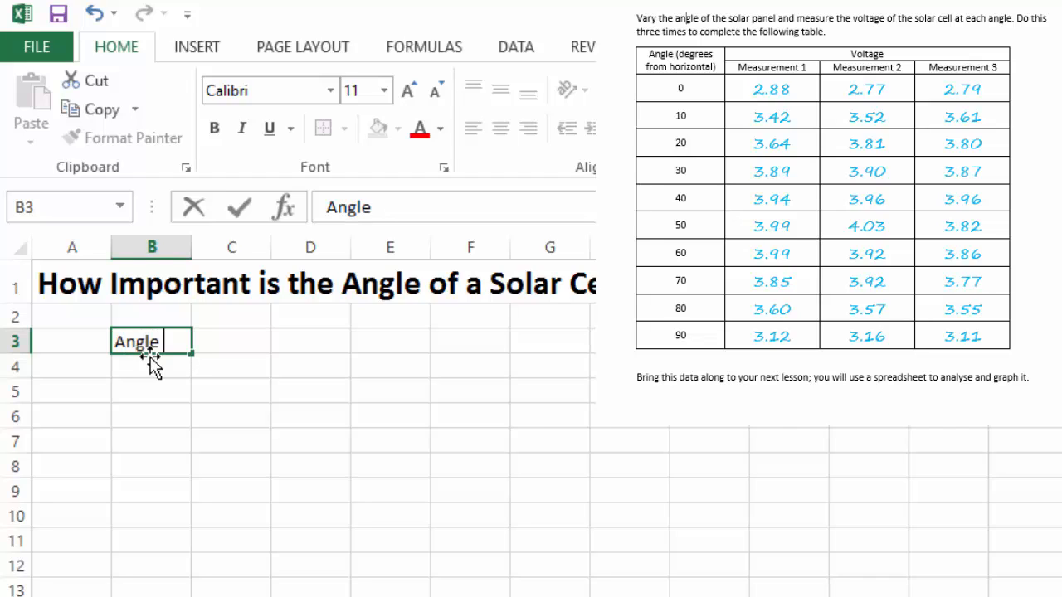
{"action": "type", "text": " (degrees"}
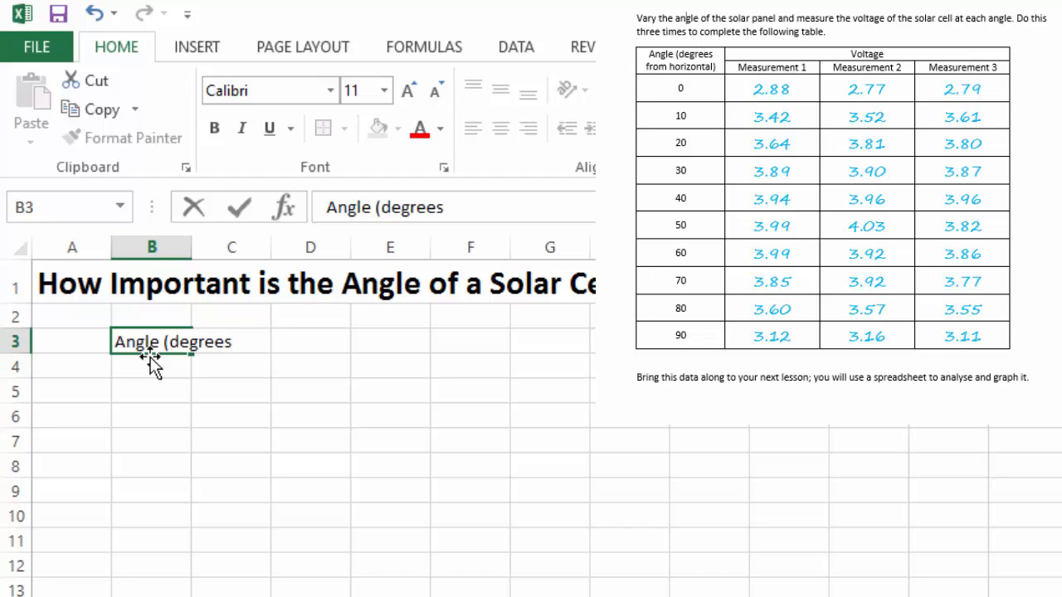
{"action": "type", "text": " from "}
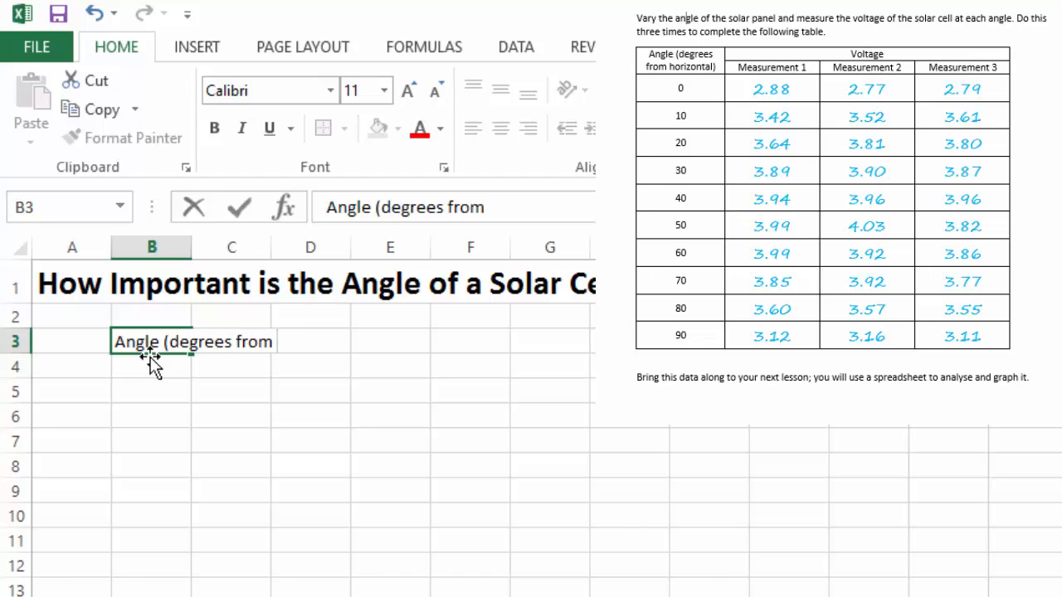
{"action": "type", "text": "horizonta"}
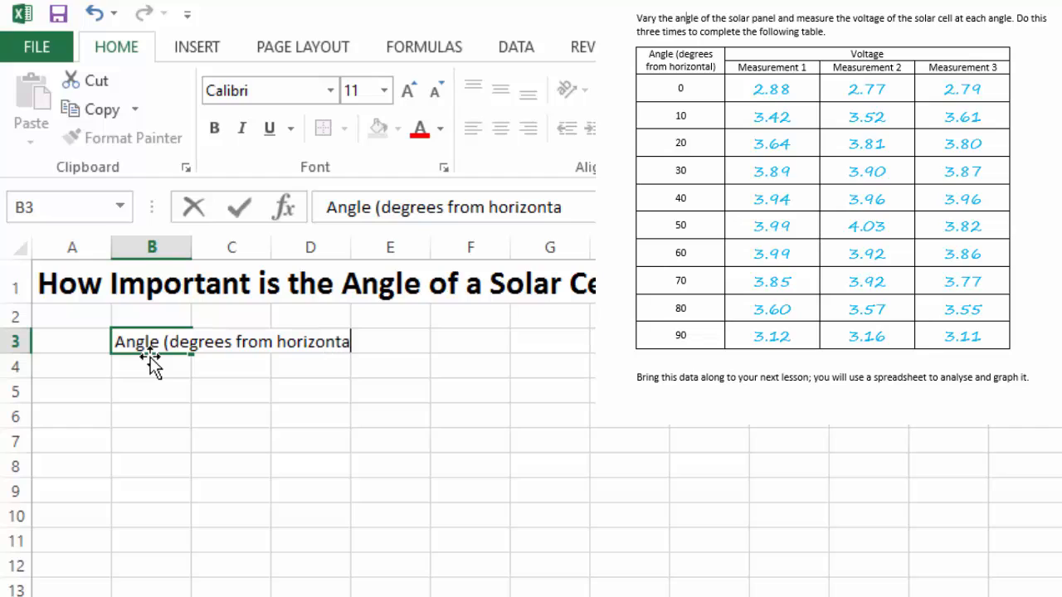
{"action": "type", "text": "l)"}
{"action": "key", "text": "Return"}
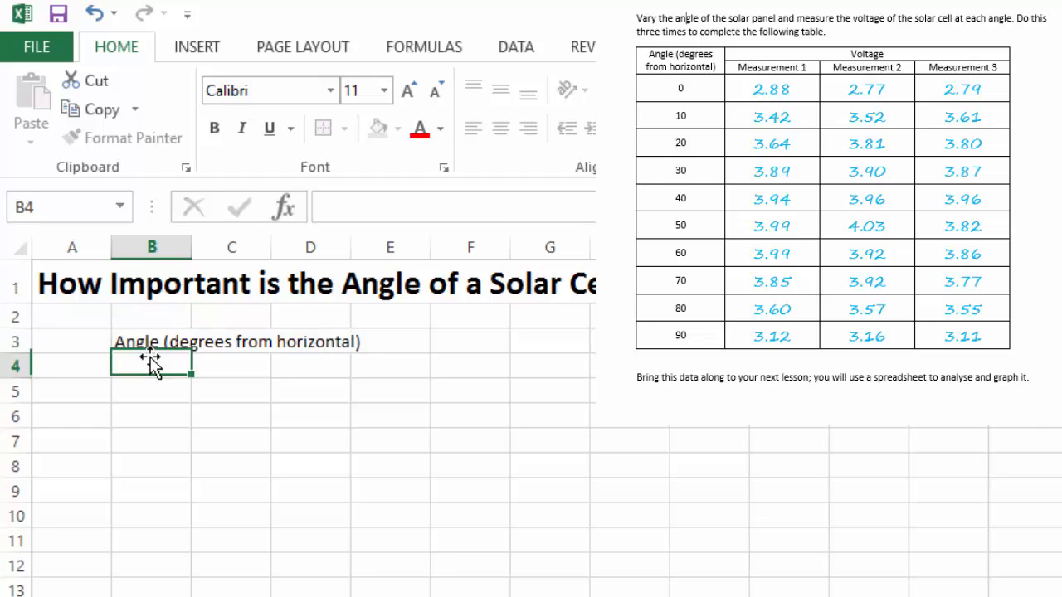
{"action": "left_click", "coordinate": [150, 352]}
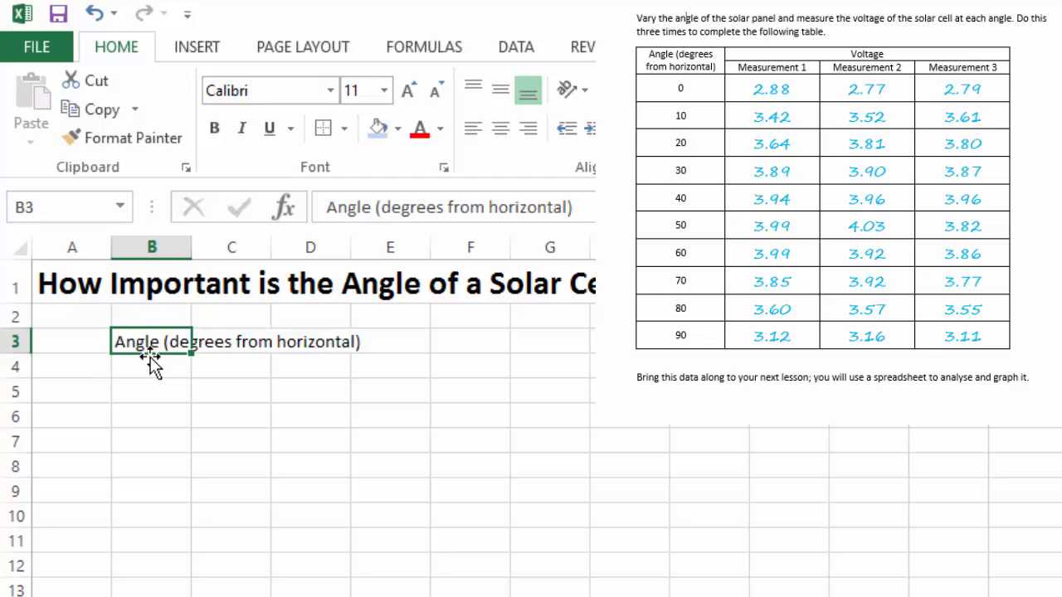
Enter the headings "Measurement 1", "Measurement 2" and "Measurement 3" in cells C4, D4 and E4.
{"action": "left_click", "coordinate": [243, 363]}
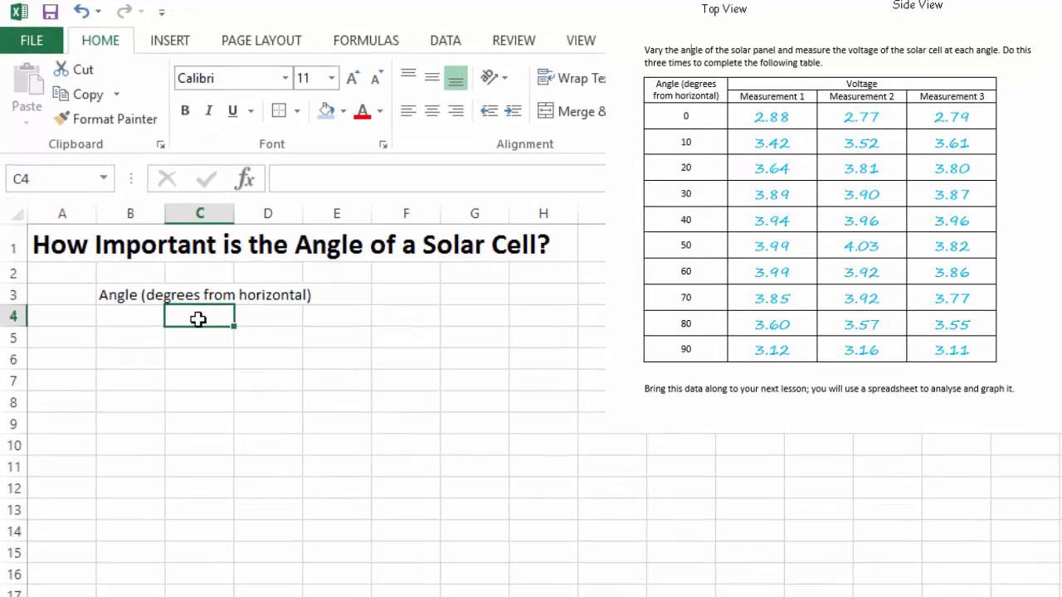
{"action": "type", "text": "Meas"}
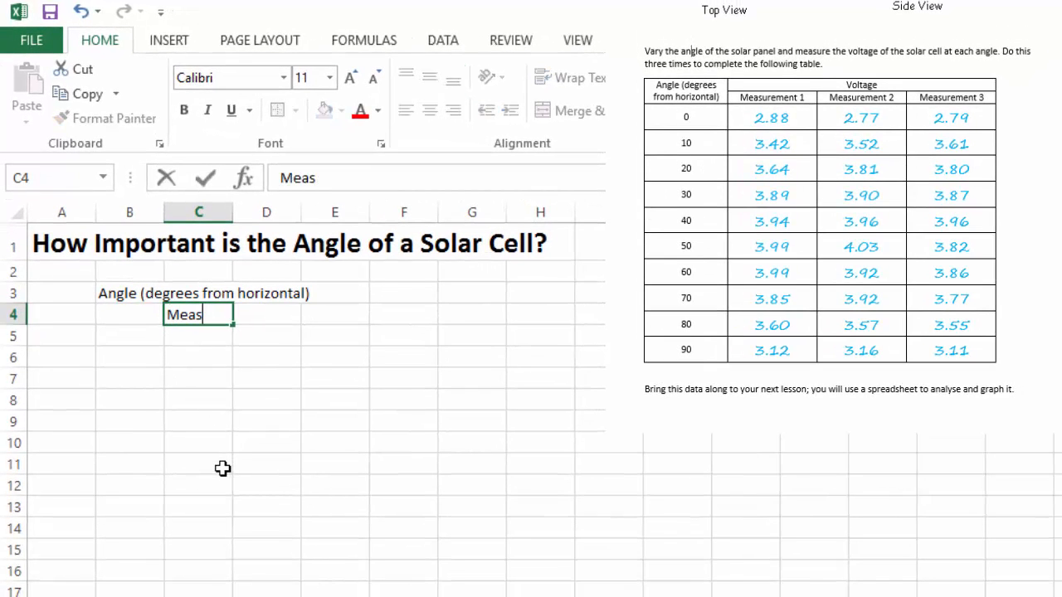
{"action": "type", "text": "rurement 1"}
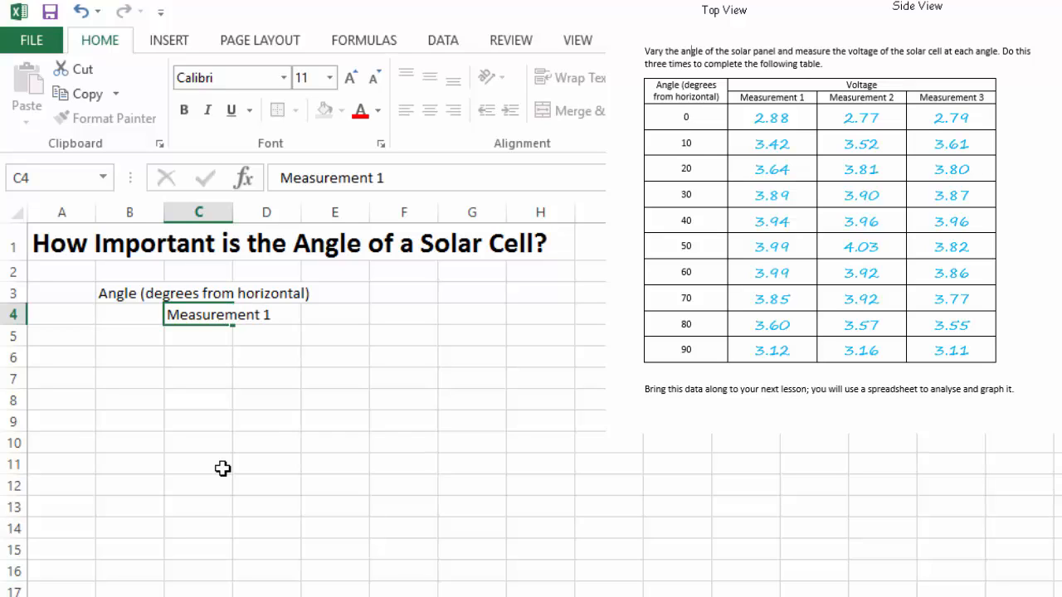
{"action": "key", "text": "Tab"}
{"action": "type", "text": "Measurement"}
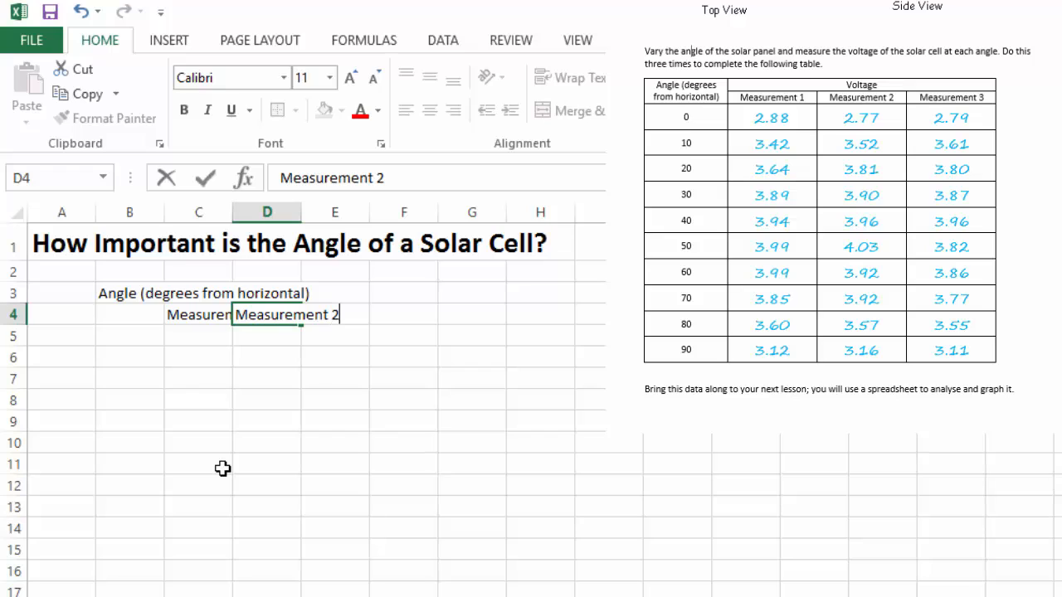
{"action": "type", "text": " 2"}
{"action": "key", "text": "Return"}
{"action": "key", "text": "Up"}
{"action": "key", "text": "Right"}
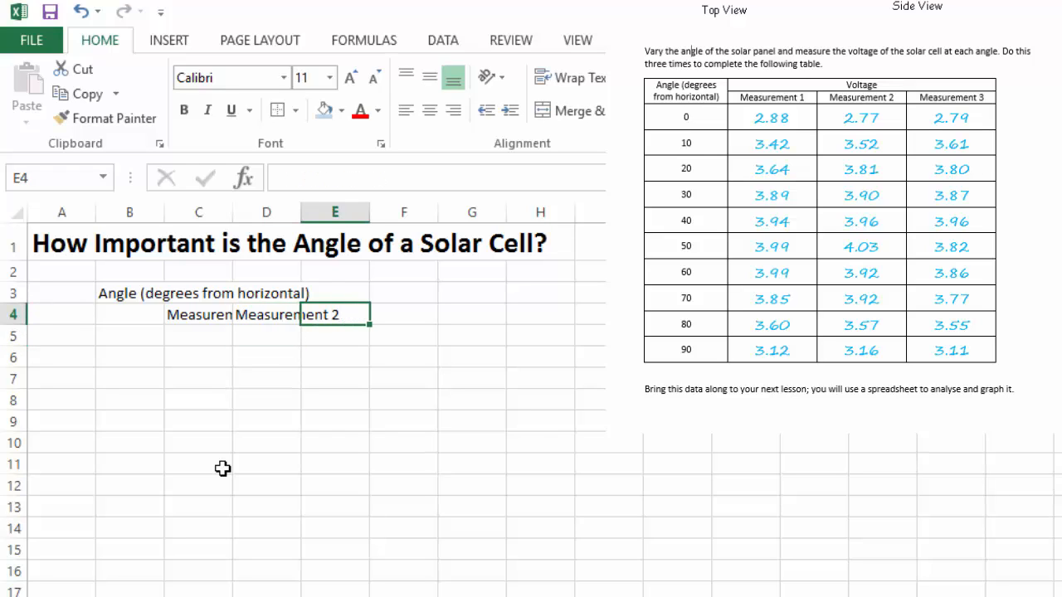
{"action": "type", "text": "Measurement 3"}
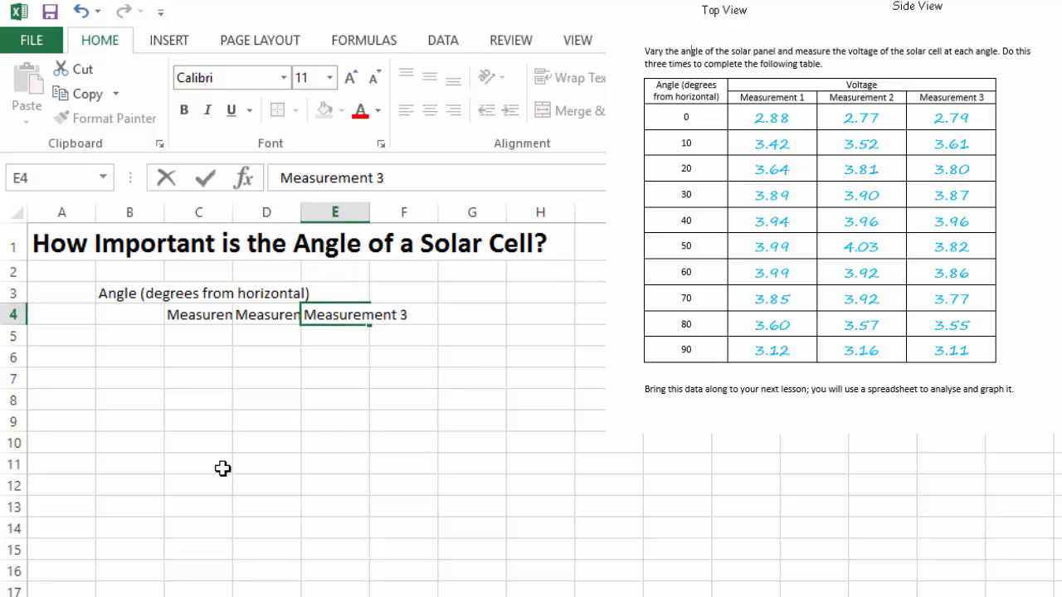
{"action": "key", "text": "Return"}
{"action": "key", "text": "Up"}
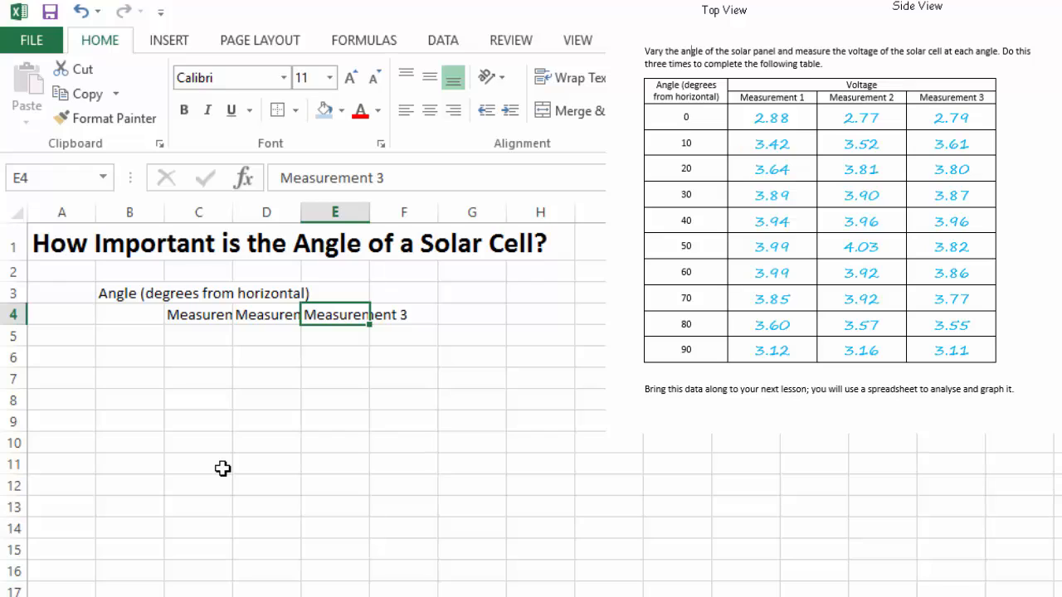
{"action": "key", "text": "Left"}
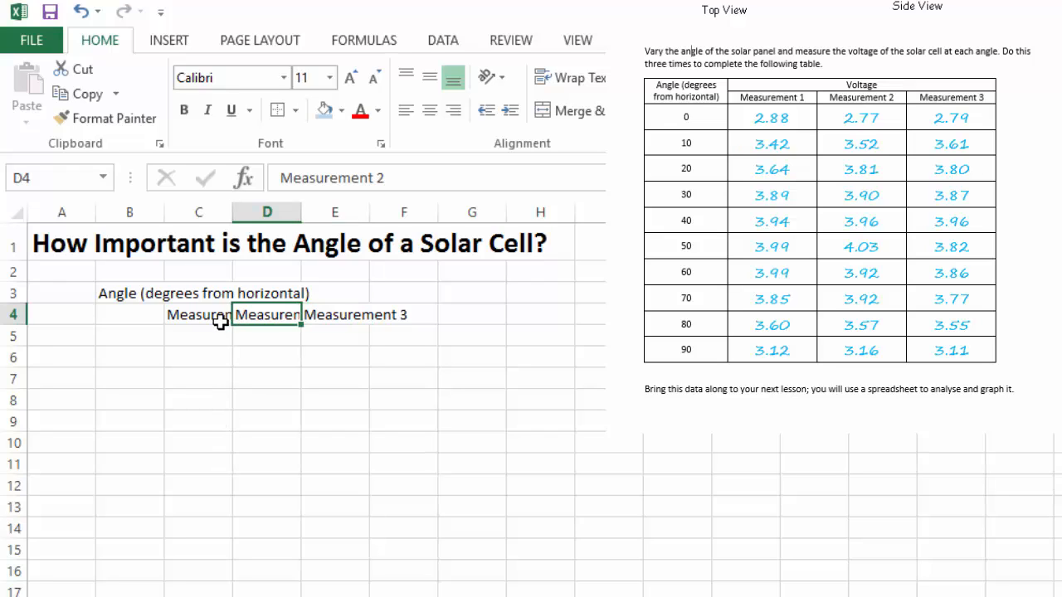
{"action": "left_click", "coordinate": [207, 291]}
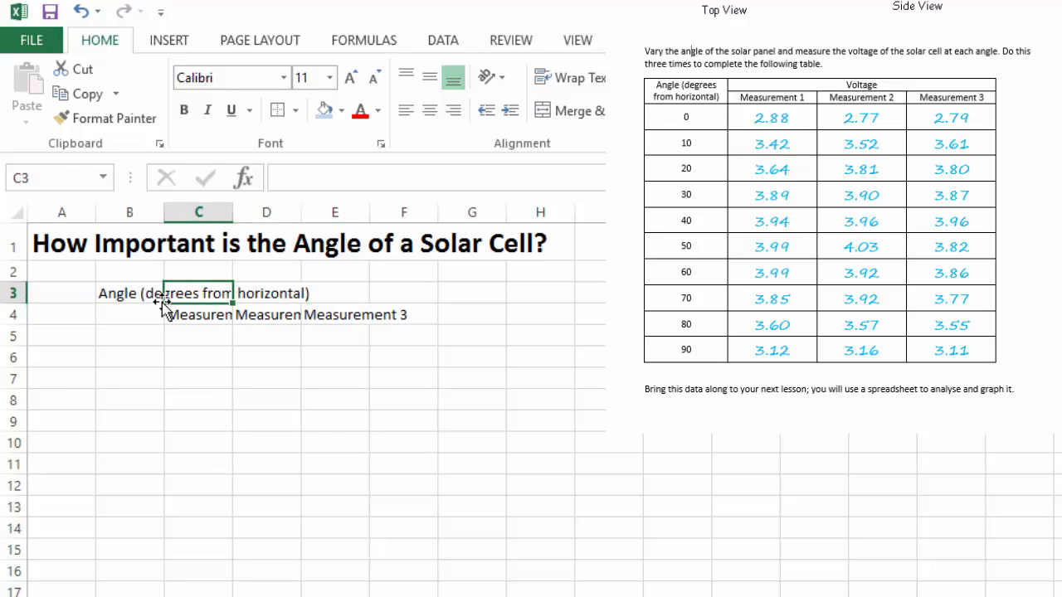
{"action": "left_click", "coordinate": [142, 288]}
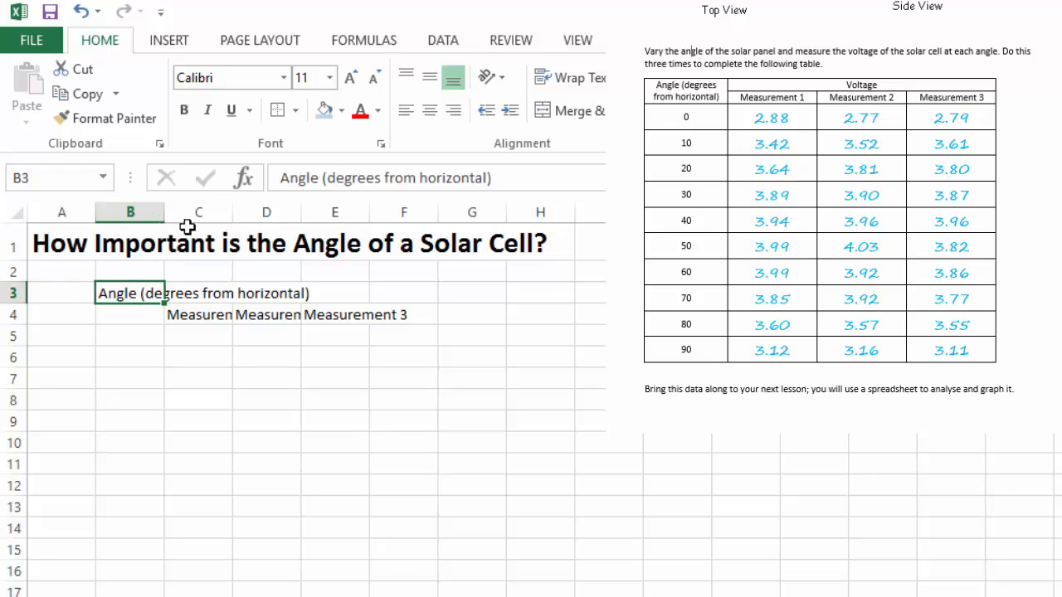
Widen column B and turn on text wrapping for the angle heading in cell B3.
{"action": "left_click_drag", "start_coordinate": [165, 217], "coordinate": [214, 216]}
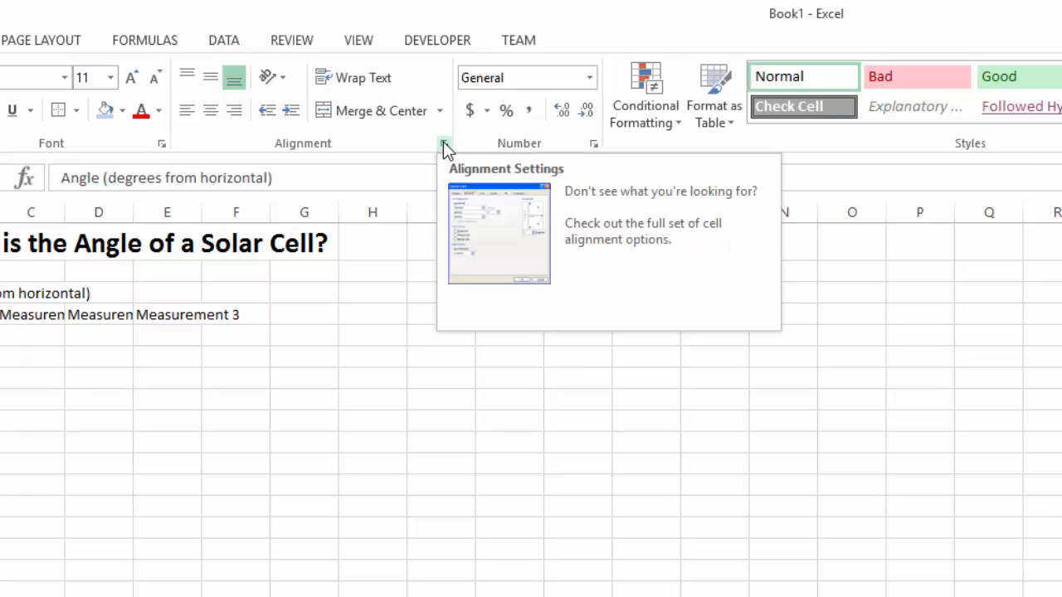
{"action": "left_click", "coordinate": [444, 144]}
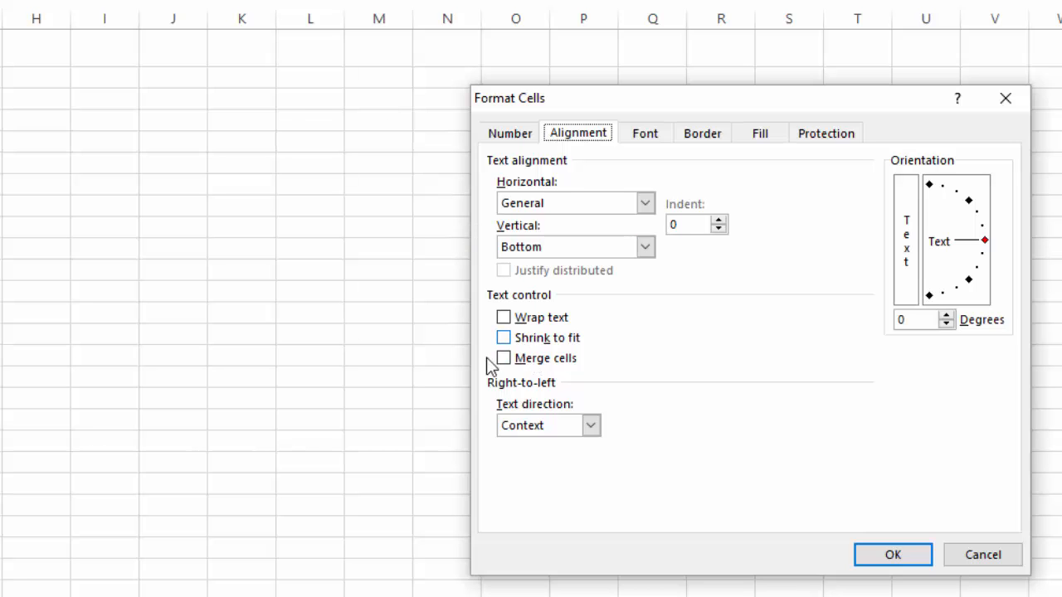
{"action": "left_click", "coordinate": [504, 317]}
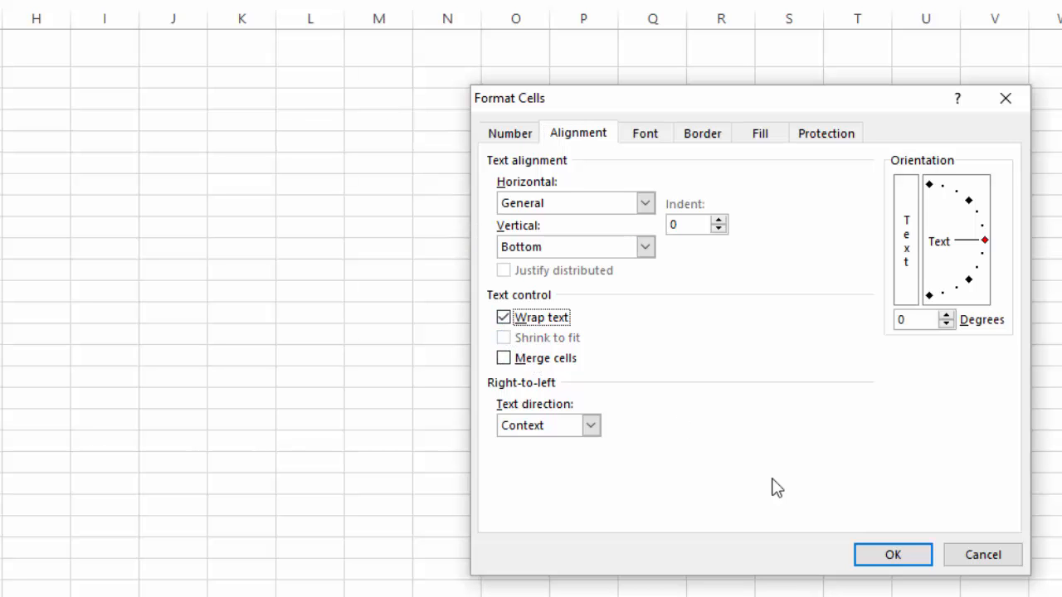
{"action": "left_click", "coordinate": [889, 556]}
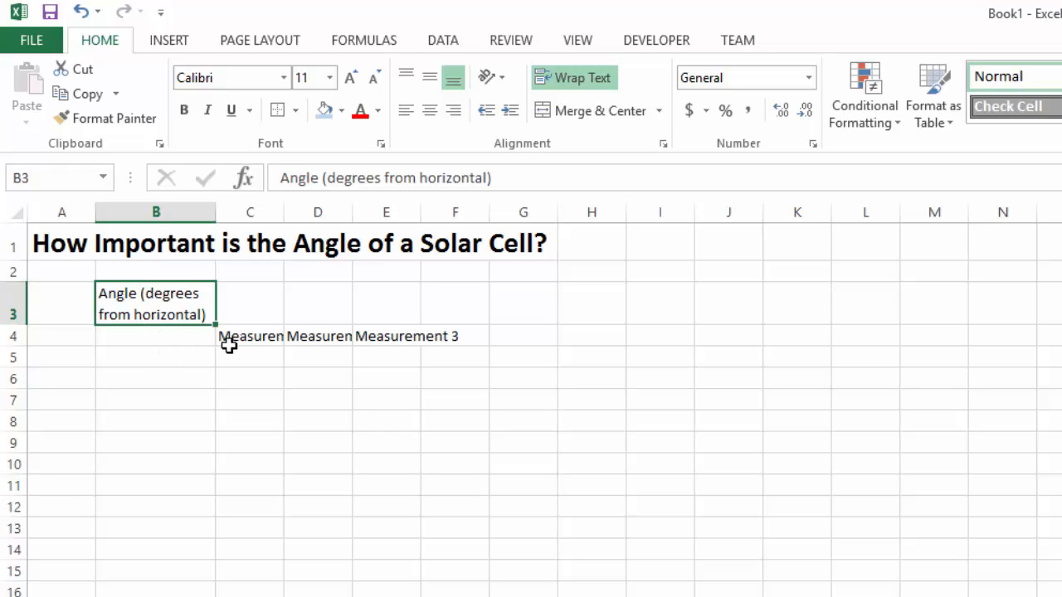
Widen columns C, D and E so the three measurement headings in row 4 fit fully.
{"action": "left_click_drag", "start_coordinate": [258, 339], "coordinate": [469, 332]}
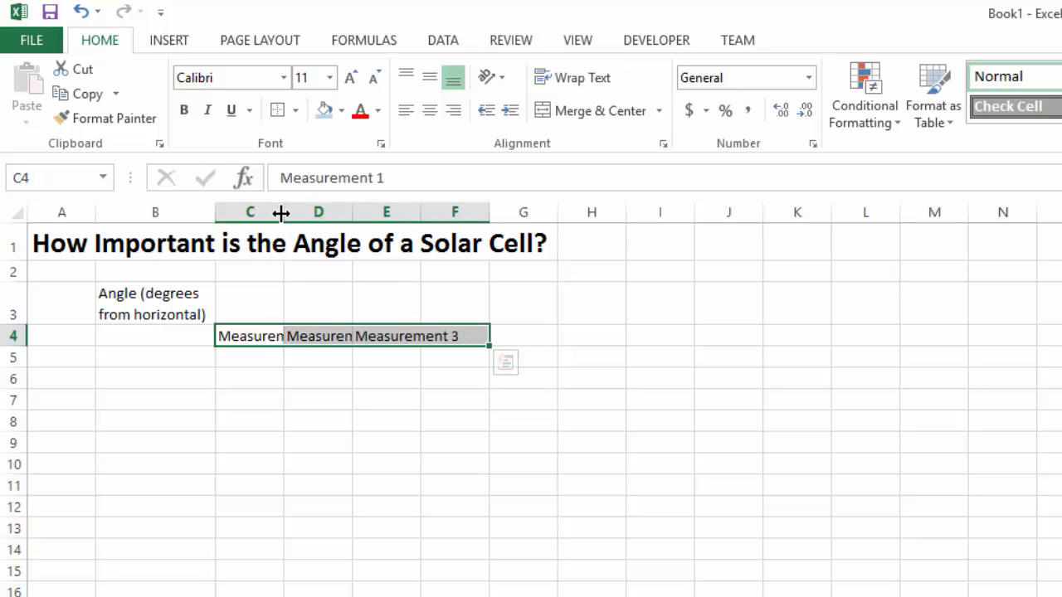
{"action": "left_click", "coordinate": [267, 337]}
{"action": "left_click_drag", "start_coordinate": [284, 212], "coordinate": [330, 220]}
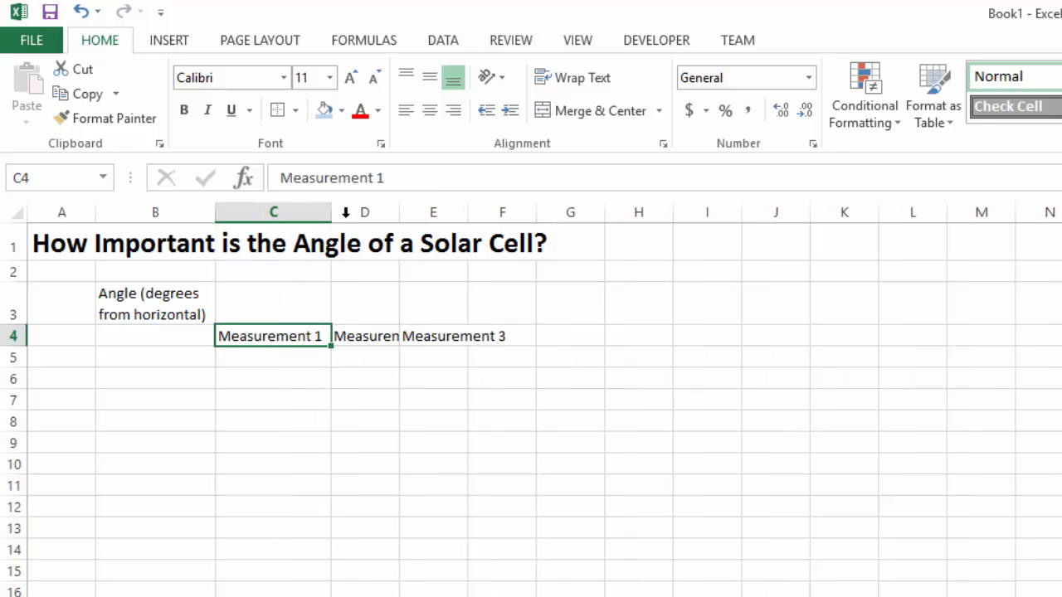
{"action": "left_click_drag", "start_coordinate": [399, 213], "coordinate": [446, 216]}
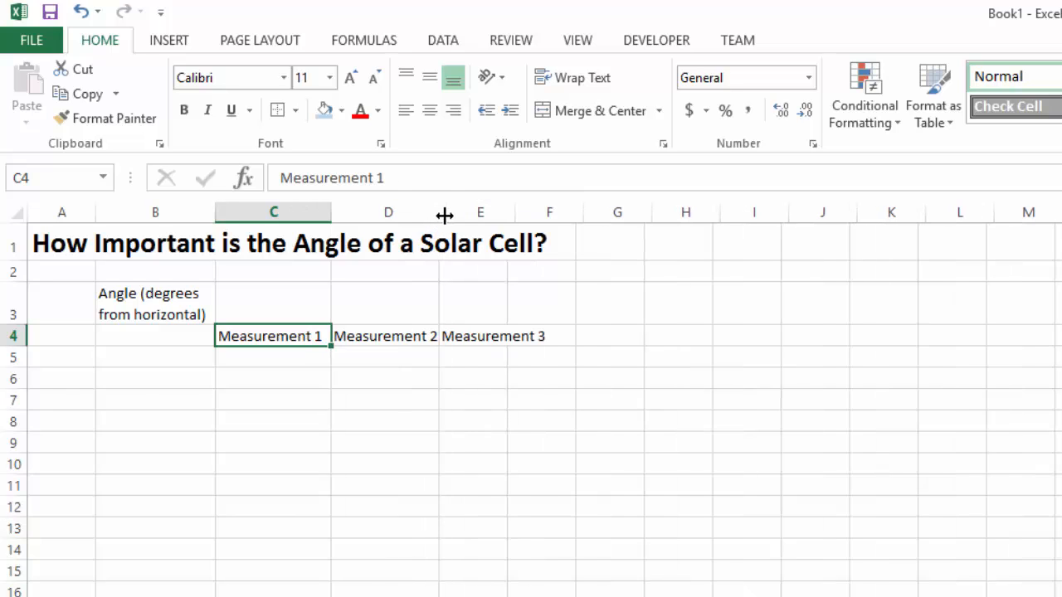
{"action": "left_click_drag", "start_coordinate": [514, 212], "coordinate": [559, 219]}
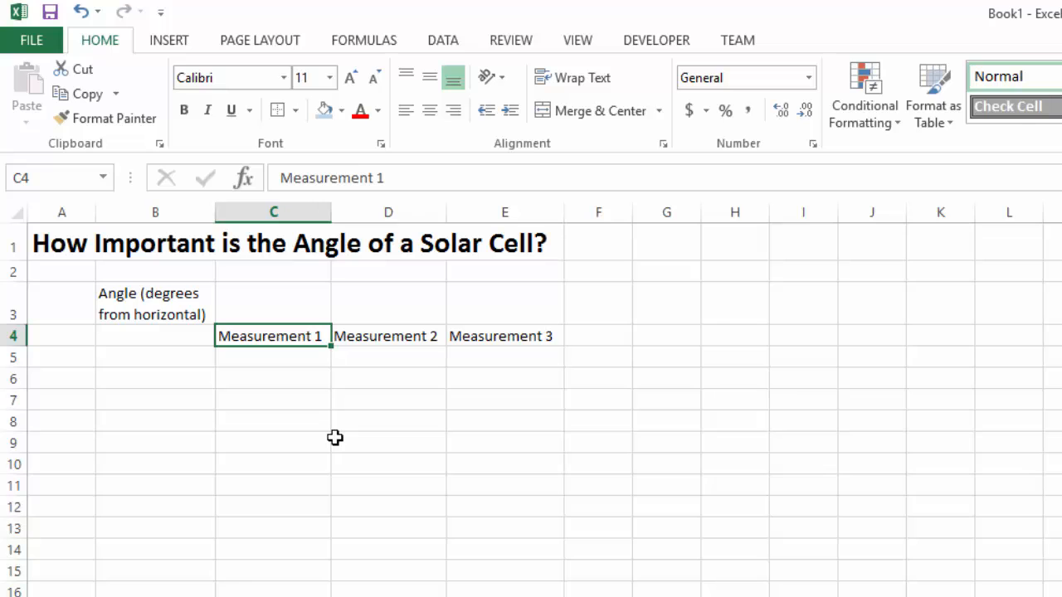
Merge and center cells C3 to E3 and enter the heading "Voltage" in the merged cell.
{"action": "left_click", "coordinate": [311, 306]}
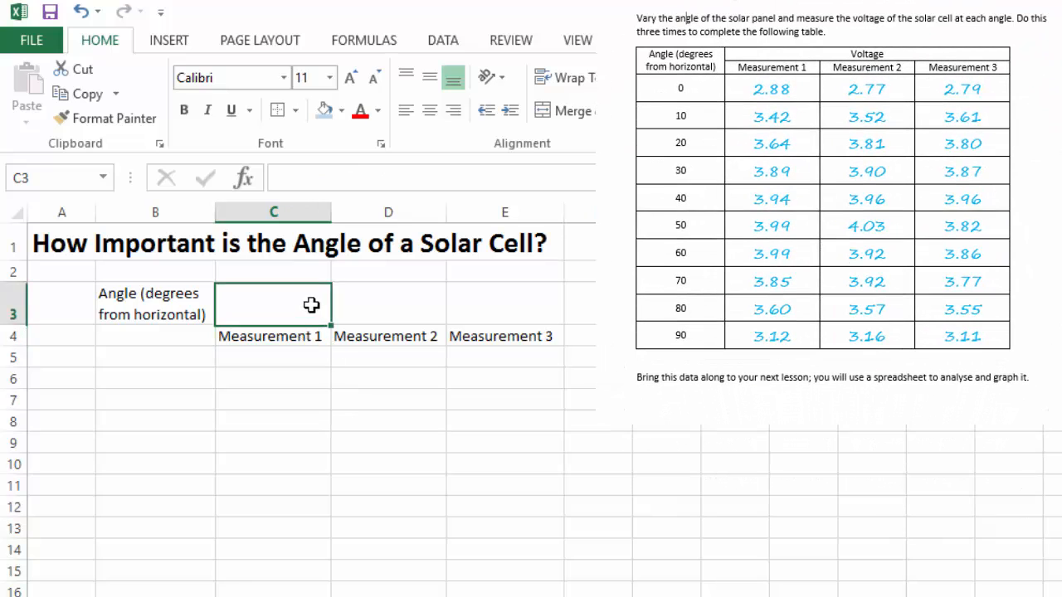
{"action": "left_click_drag", "start_coordinate": [311, 306], "coordinate": [505, 310]}
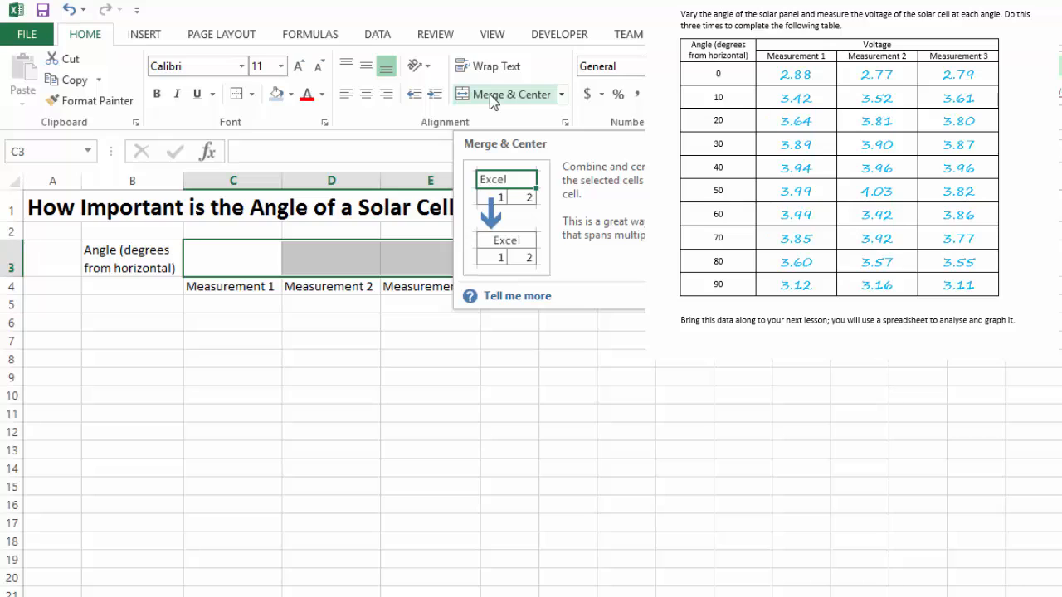
{"action": "left_click", "coordinate": [492, 98]}
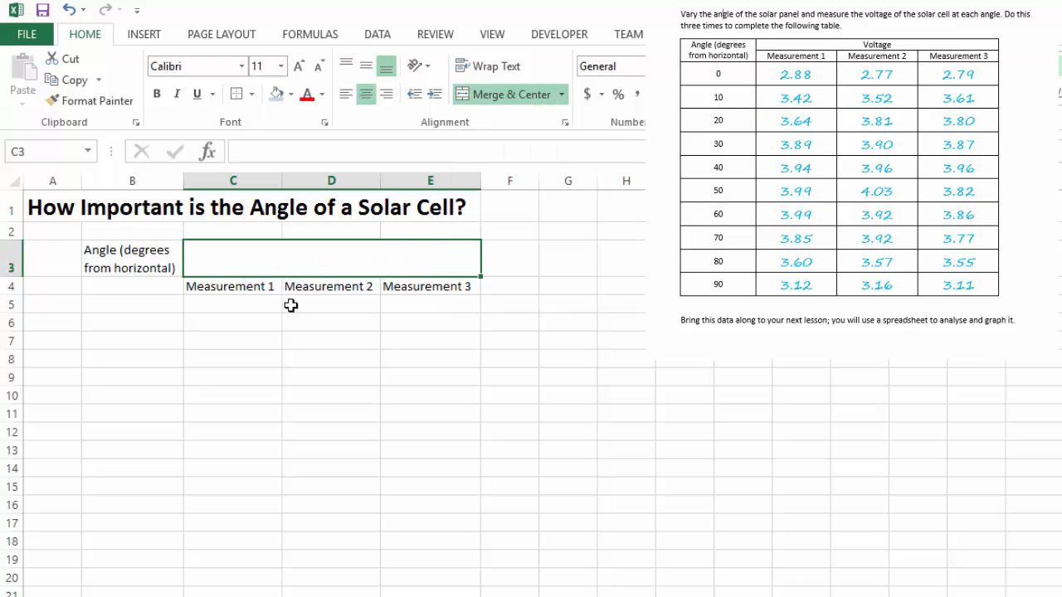
{"action": "type", "text": "Voltage"}
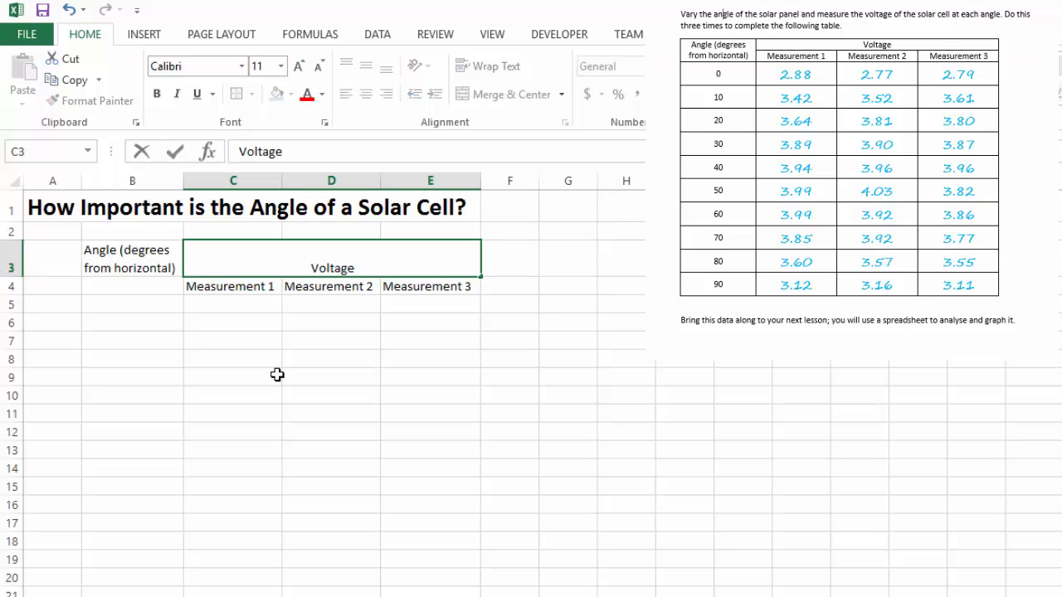
{"action": "key", "text": "Return"}
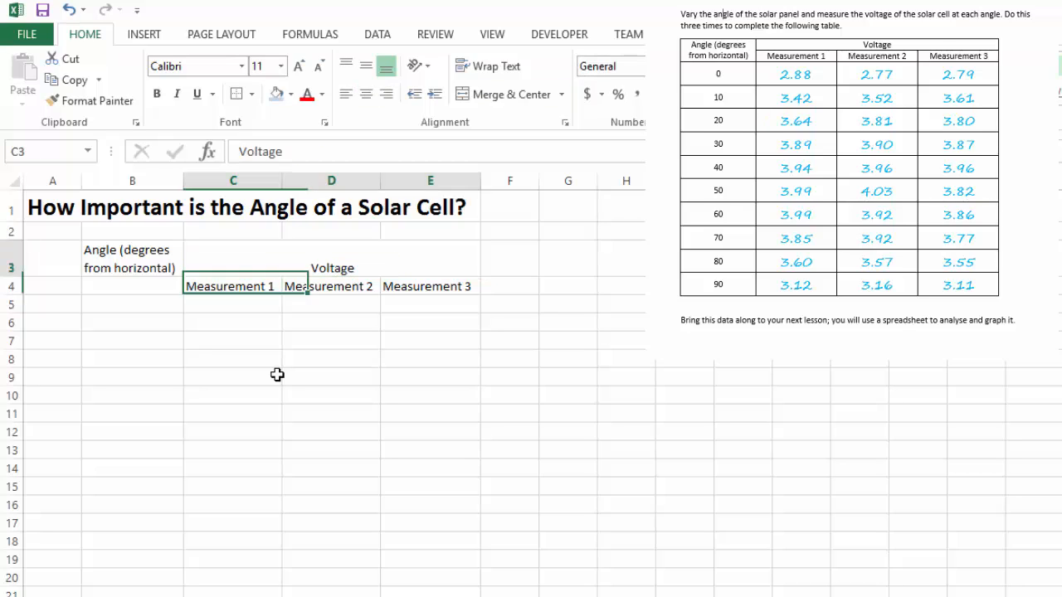
Align the "Voltage" heading vertically to the middle of its merged cell.
{"action": "key", "text": "Up"}
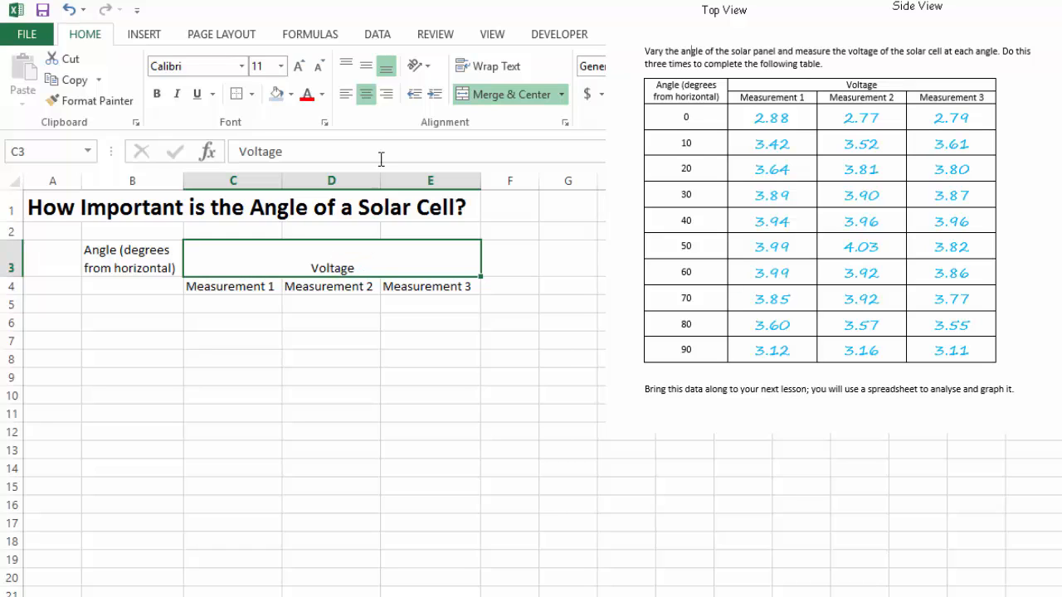
{"action": "left_click", "coordinate": [346, 71]}
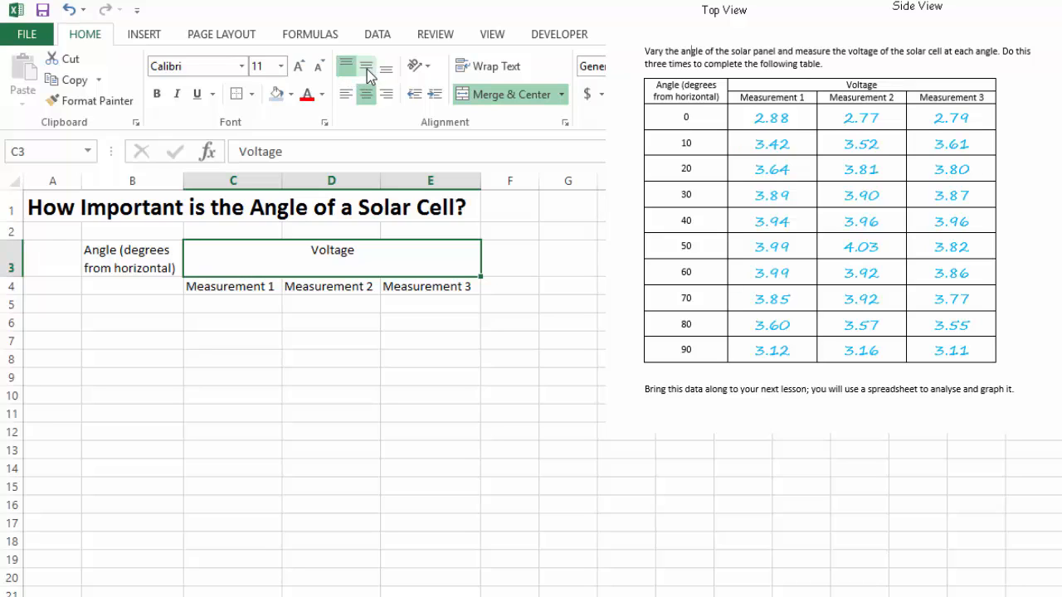
{"action": "left_click", "coordinate": [366, 69]}
{"action": "left_click", "coordinate": [369, 72]}
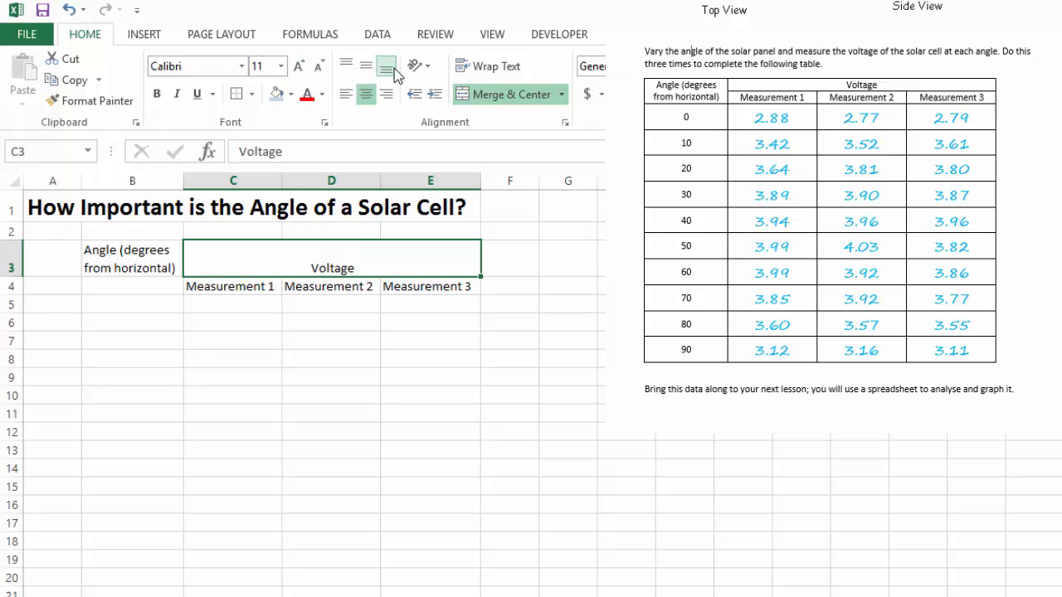
{"action": "left_click", "coordinate": [369, 73]}
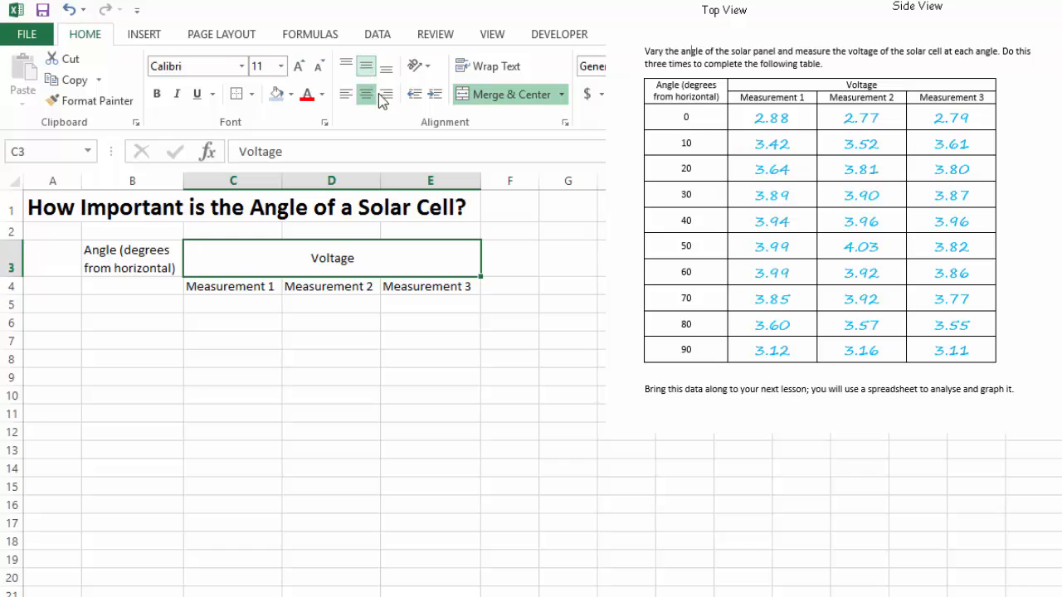
Merge and center cells B3 and B4, and align the angle heading vertically to the middle.
{"action": "left_click", "coordinate": [147, 254]}
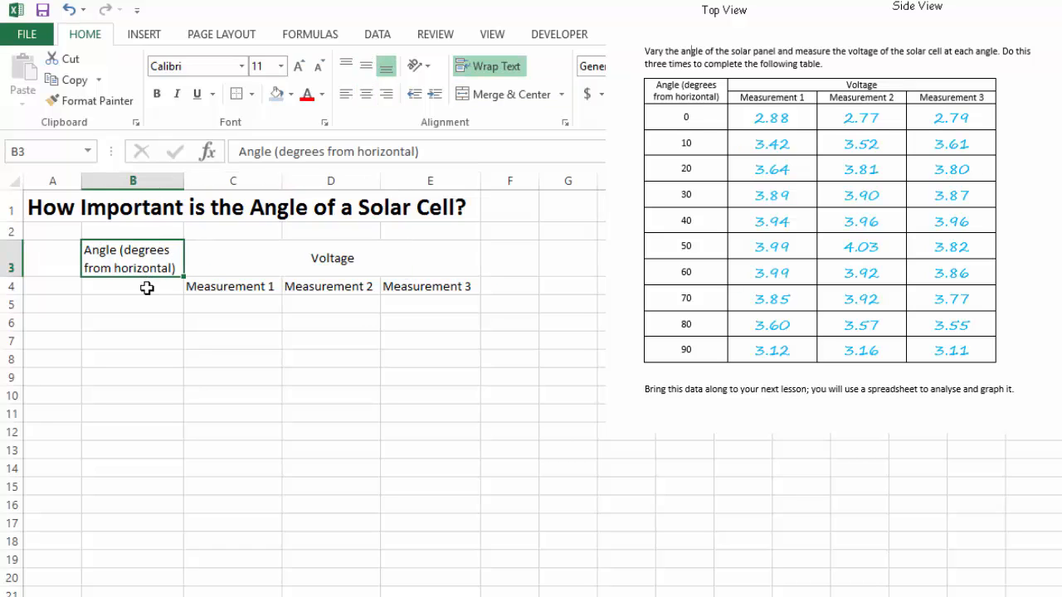
{"action": "left_click", "coordinate": [147, 287]}
{"action": "left_click", "coordinate": [147, 248]}
{"action": "left_click", "coordinate": [152, 285]}
{"action": "left_click", "coordinate": [152, 269]}
{"action": "left_click", "coordinate": [153, 284]}
{"action": "left_click", "coordinate": [154, 248]}
{"action": "left_click_drag", "start_coordinate": [152, 250], "coordinate": [154, 287]}
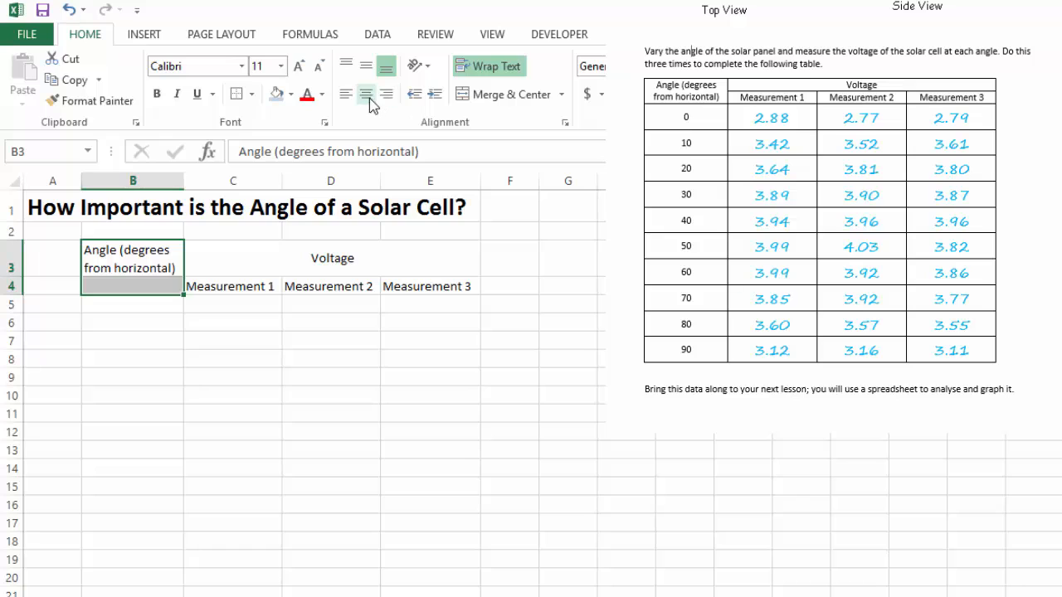
{"action": "left_click", "coordinate": [508, 95]}
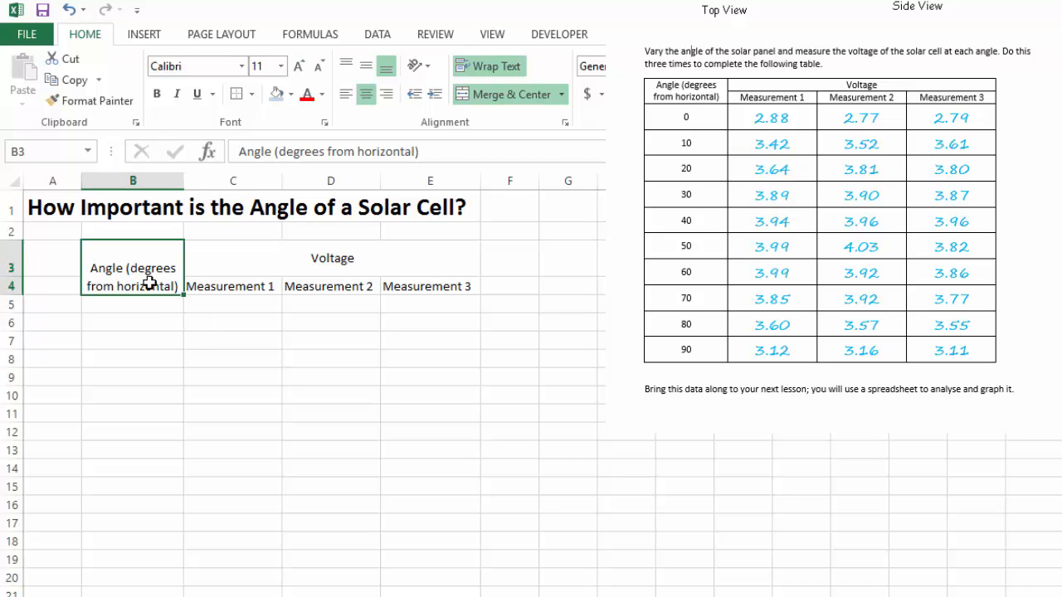
{"action": "left_click", "coordinate": [368, 69]}
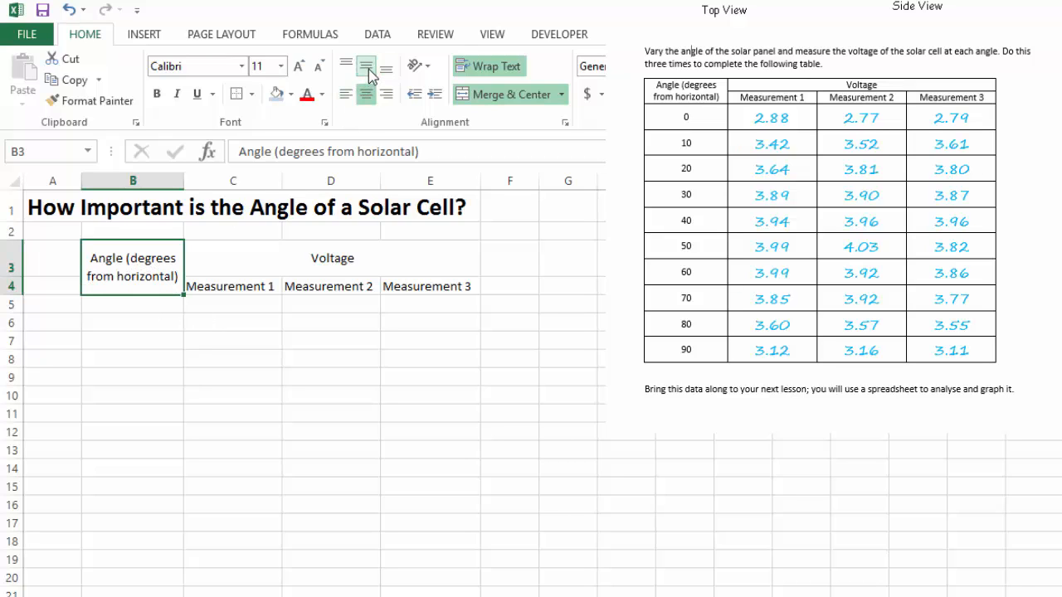
Apply all borders to the table's header cells B3 to E4.
{"action": "left_click", "coordinate": [260, 261]}
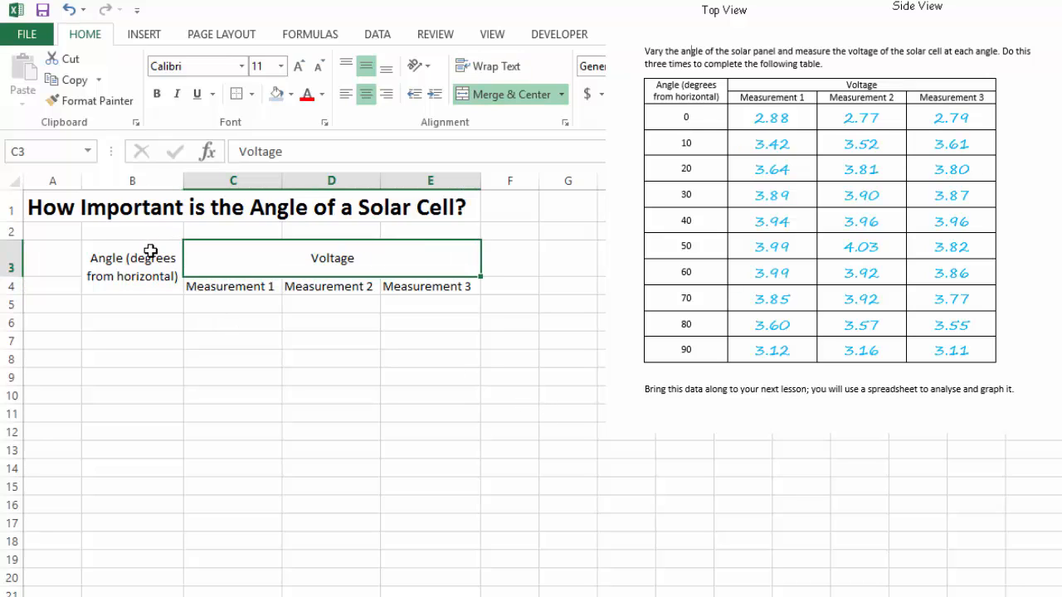
{"action": "left_click_drag", "start_coordinate": [150, 251], "coordinate": [436, 246]}
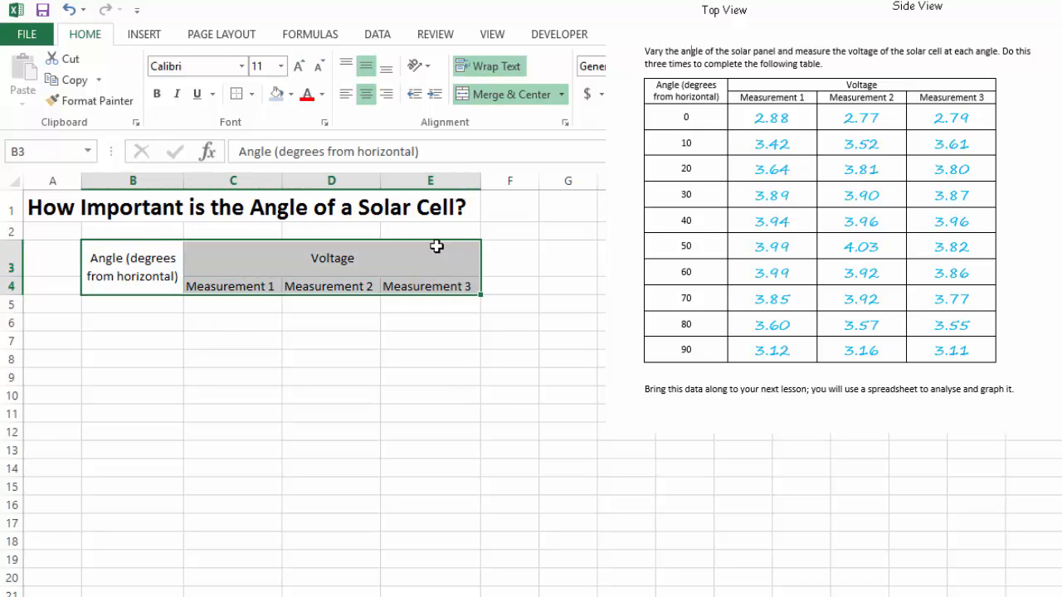
{"action": "left_click", "coordinate": [155, 269]}
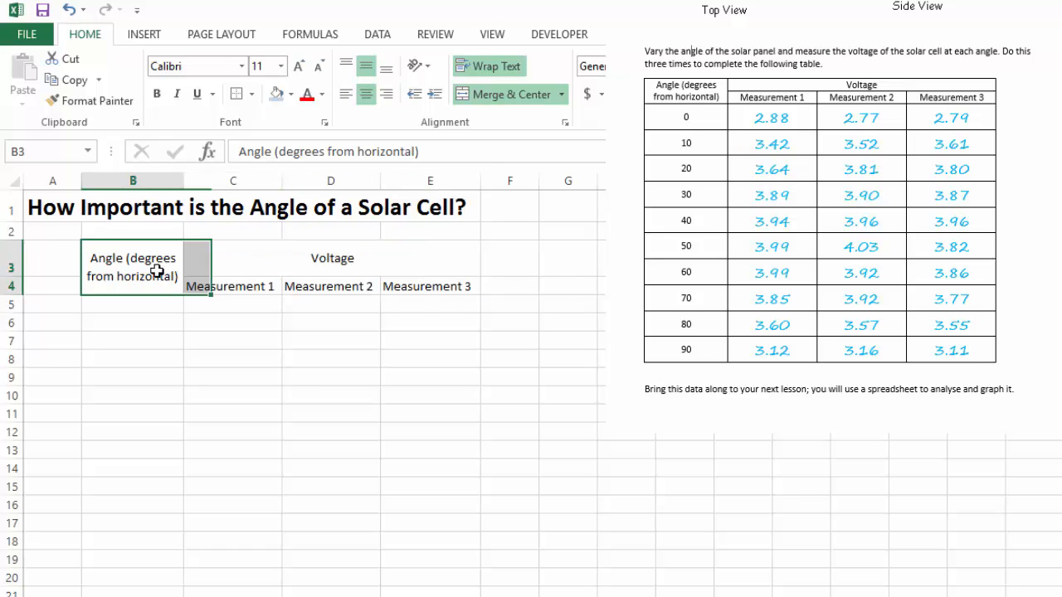
{"action": "left_click_drag", "start_coordinate": [133, 262], "coordinate": [393, 261]}
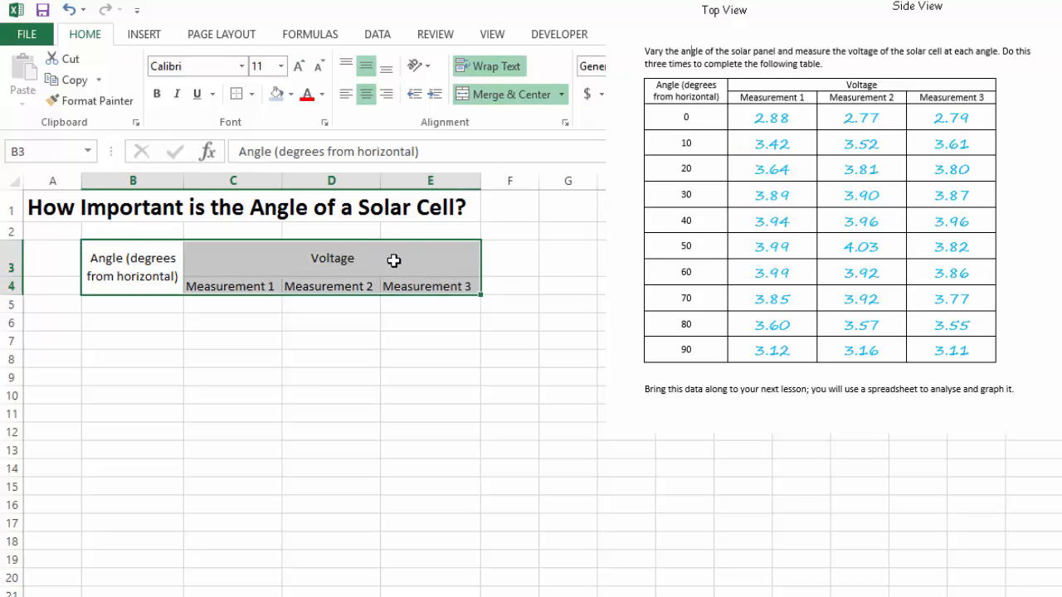
{"action": "left_click", "coordinate": [252, 94]}
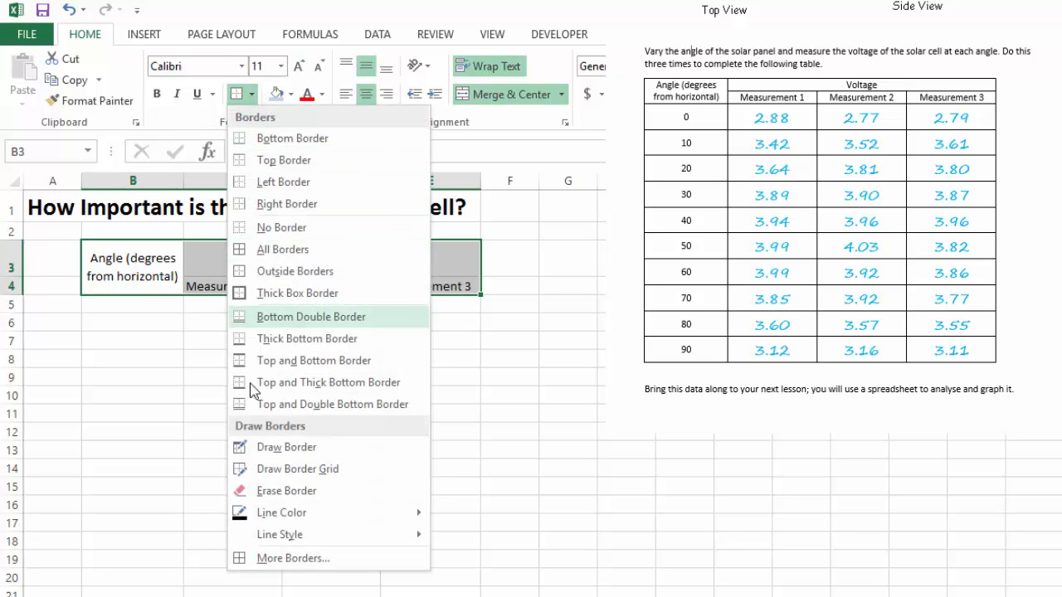
{"action": "left_click", "coordinate": [291, 251]}
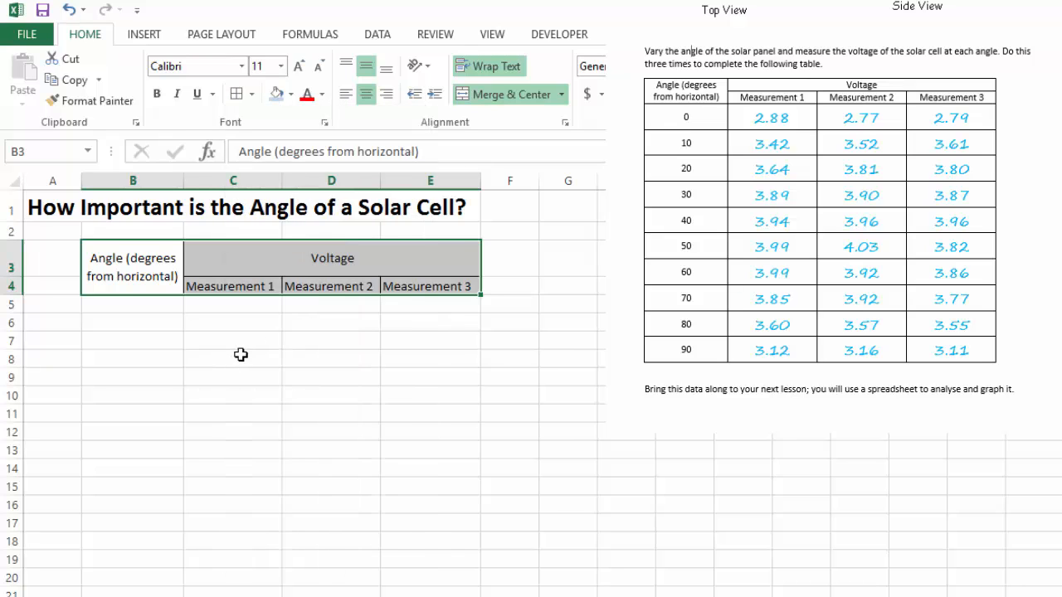
{"action": "left_click", "coordinate": [268, 320]}
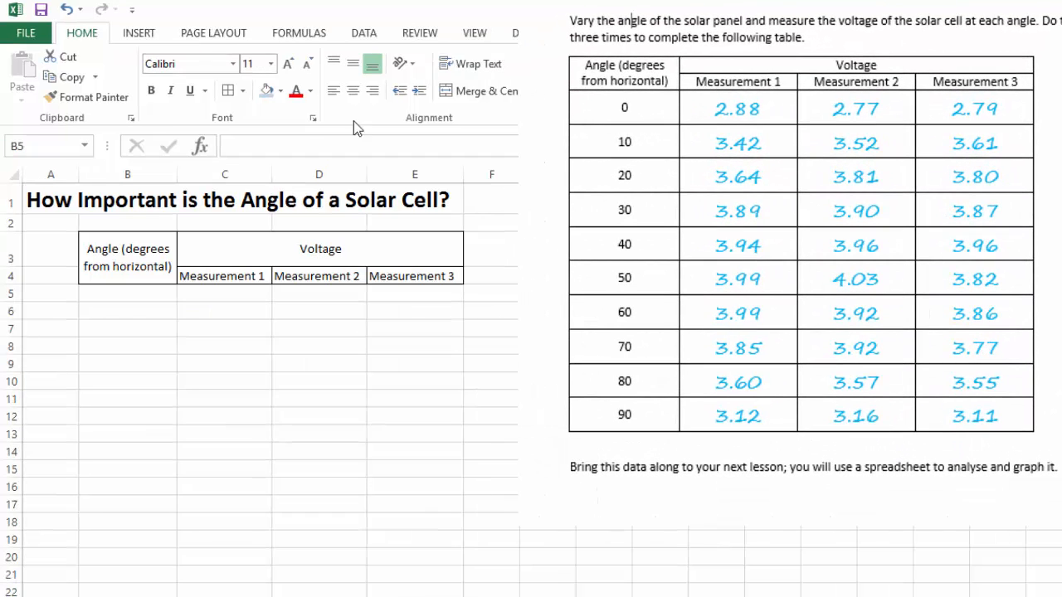
Enter the angles 0, 10 and 20 in cells B5, B6 and B7.
{"action": "left_click", "coordinate": [114, 291]}
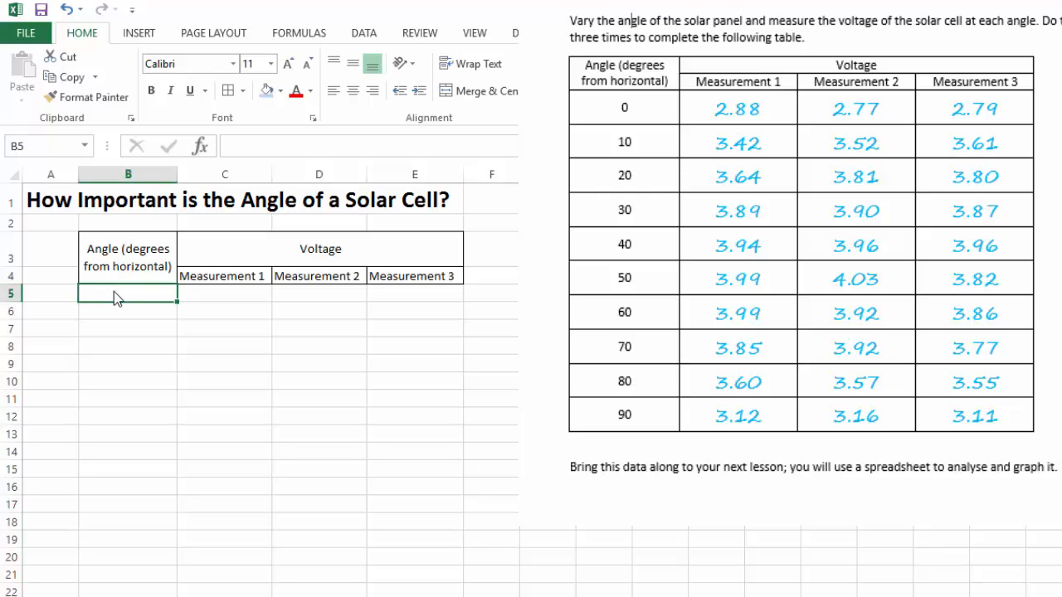
{"action": "type", "text": "0"}
{"action": "key", "text": "Return"}
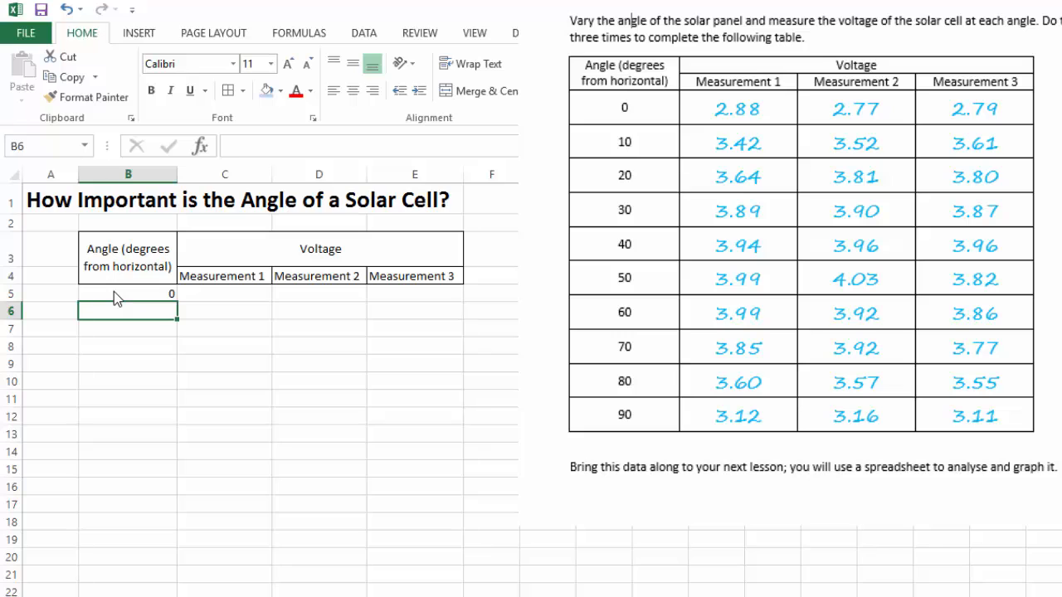
{"action": "type", "text": "10"}
{"action": "key", "text": "Return"}
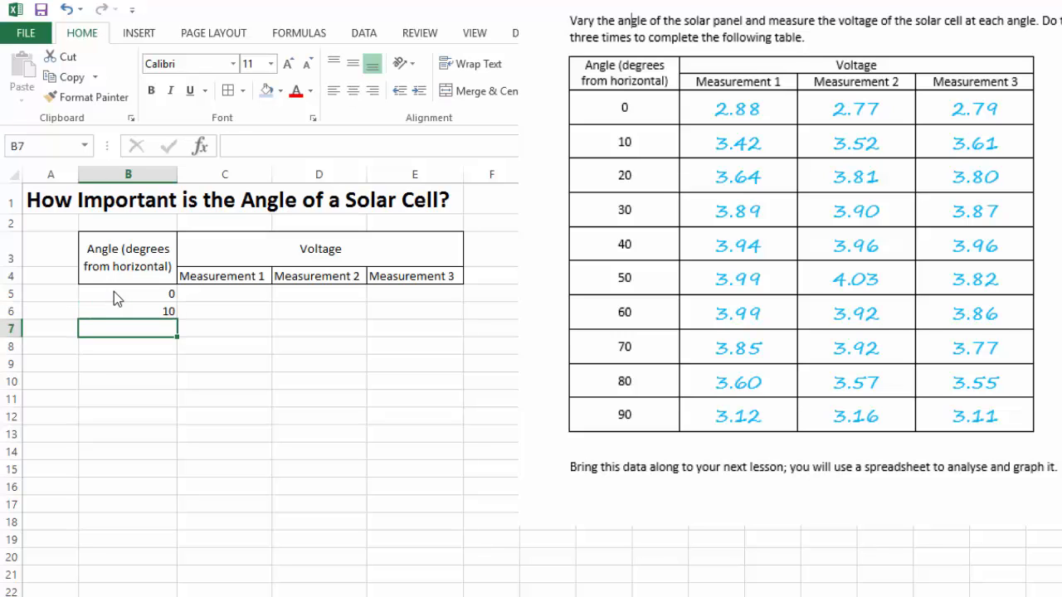
{"action": "type", "text": "20"}
{"action": "key", "text": "Return"}
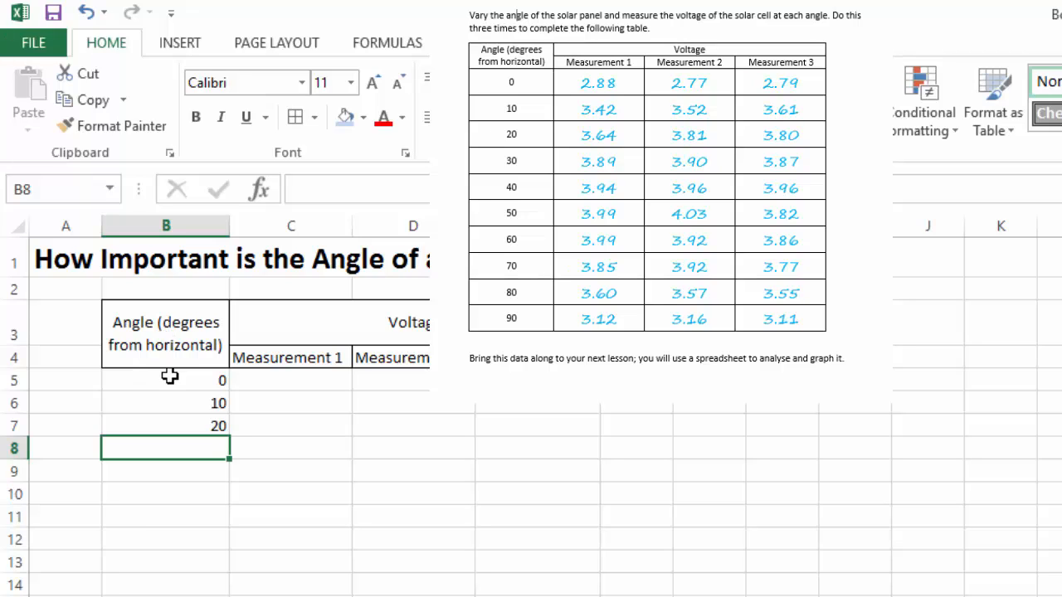
Extend the angle series from B5:B7 down to cell B14, in steps of 10 up to 90.
{"action": "left_click", "coordinate": [169, 375]}
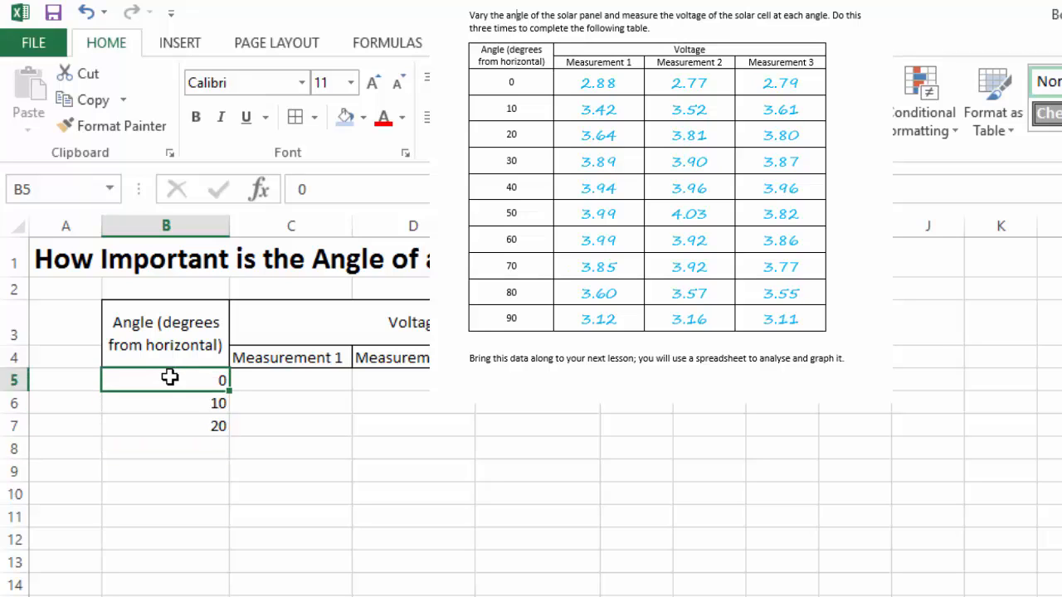
{"action": "left_click_drag", "start_coordinate": [169, 381], "coordinate": [170, 428]}
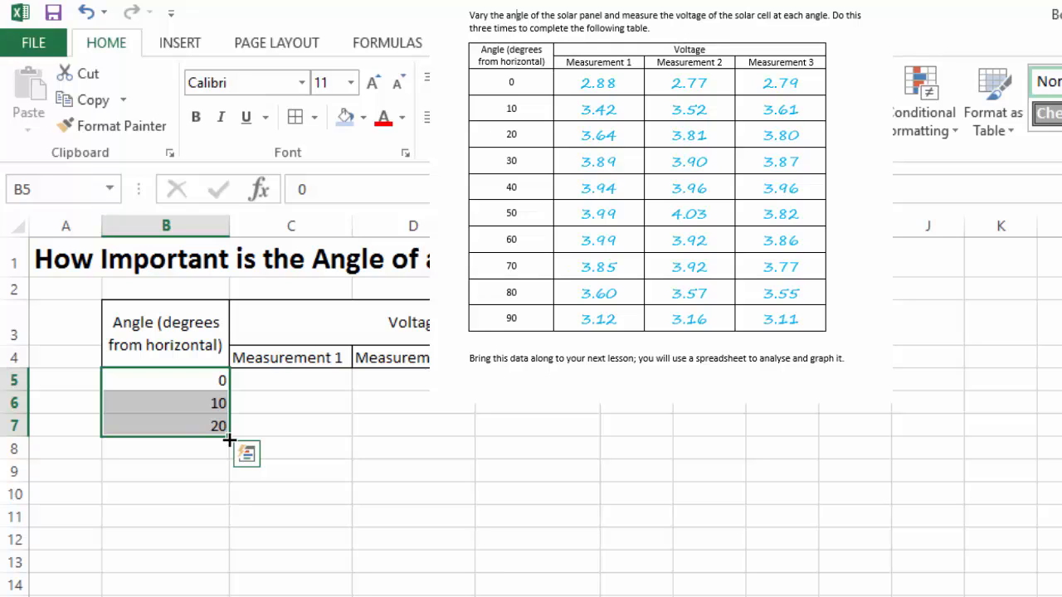
{"action": "left_click_drag", "start_coordinate": [229, 440], "coordinate": [220, 594]}
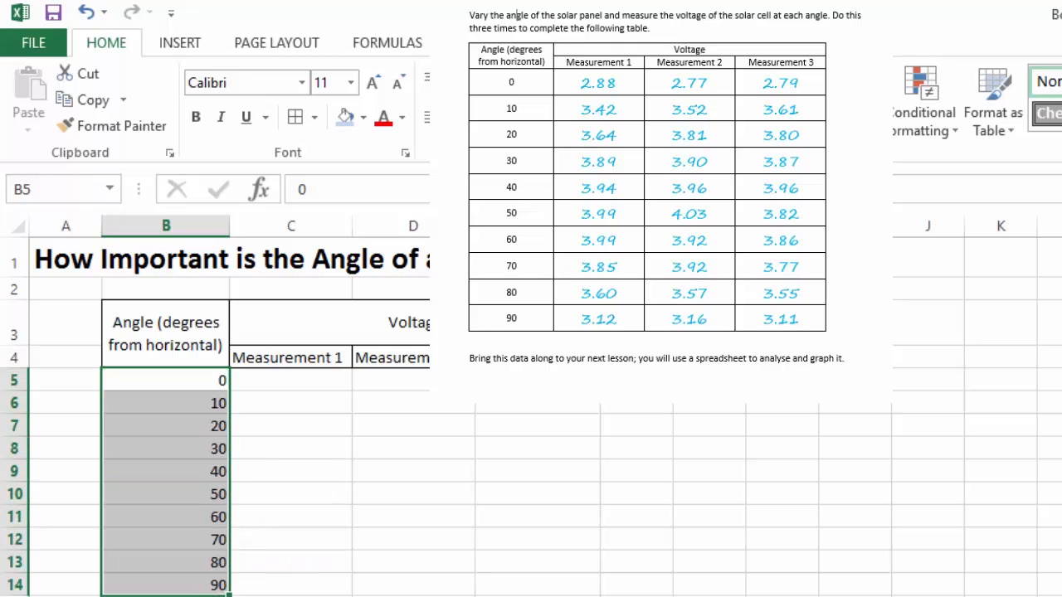
Enter the Measurement 1 voltages 2.88, 3.42, 3.64 and 3.89 in cells C5 to C8.
{"action": "left_click", "coordinate": [259, 541]}
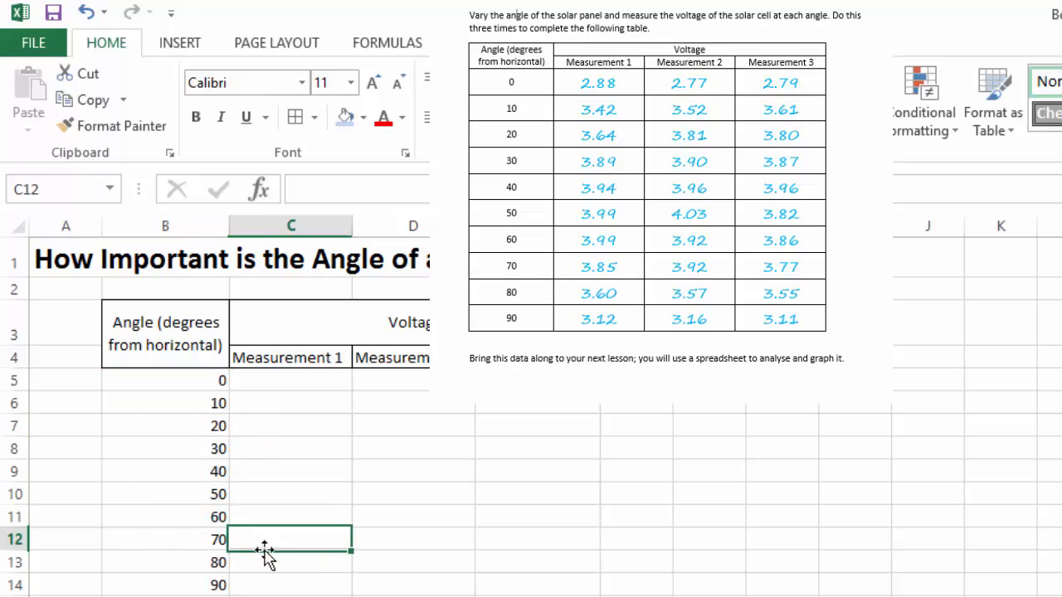
{"action": "left_click", "coordinate": [266, 383]}
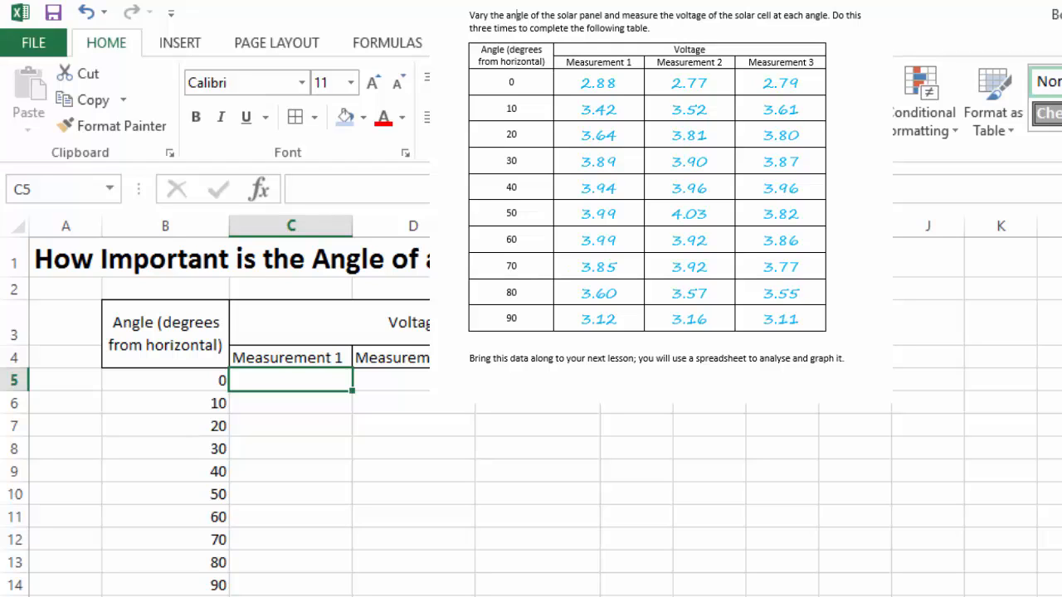
{"action": "type", "text": "2.88"}
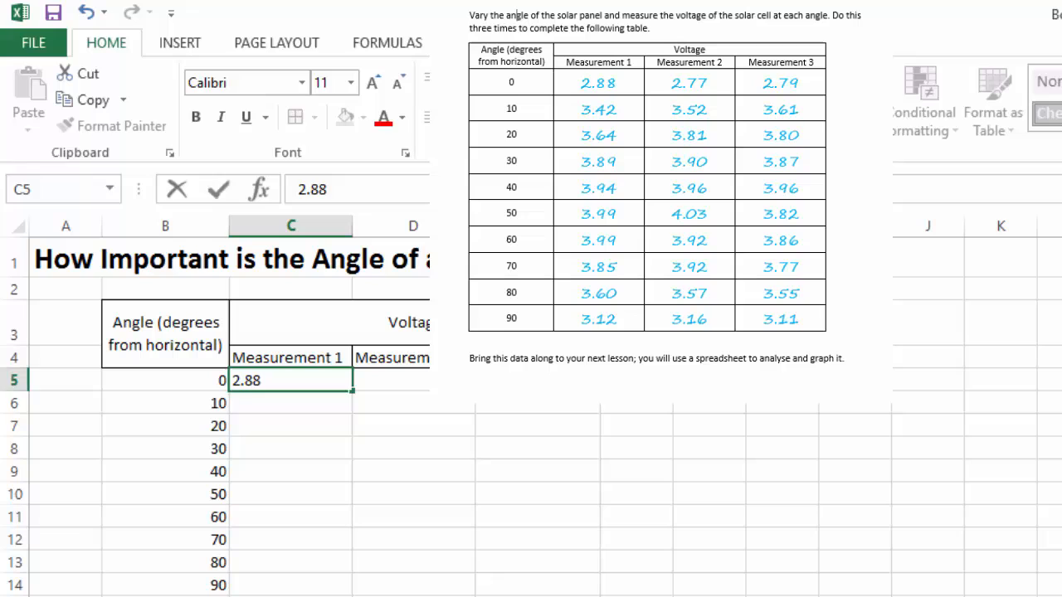
{"action": "key", "text": "Return"}
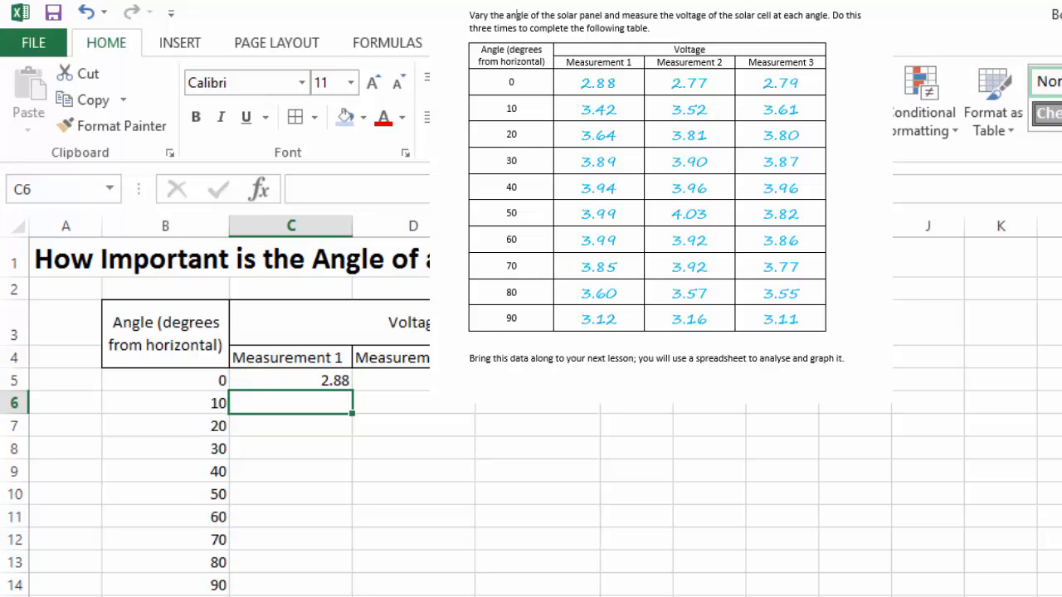
{"action": "type", "text": "3.42"}
{"action": "key", "text": "Return"}
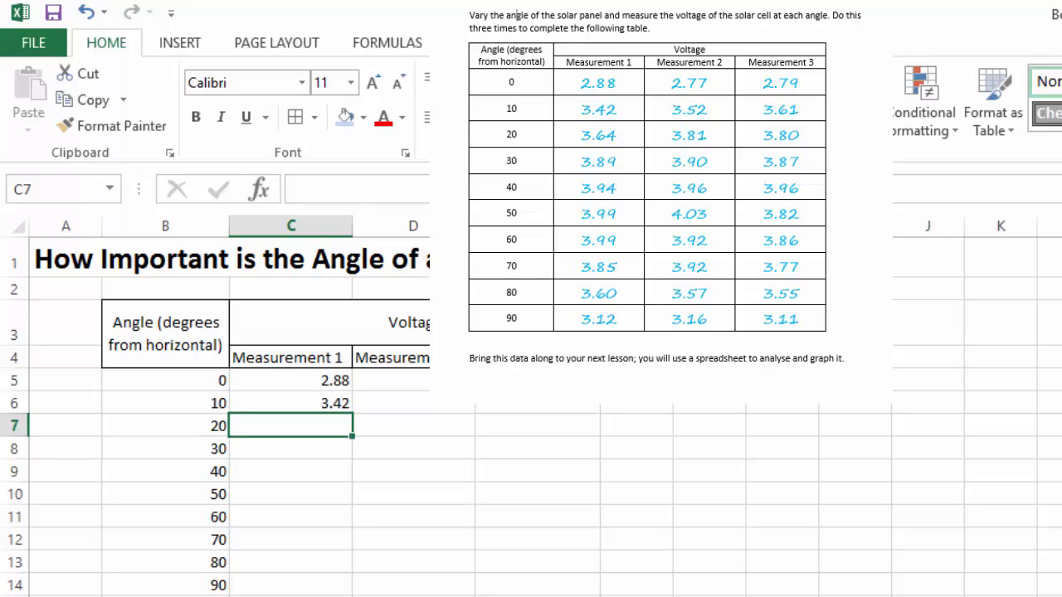
{"action": "type", "text": "3.64"}
{"action": "key", "text": "Return"}
{"action": "type", "text": "3.89"}
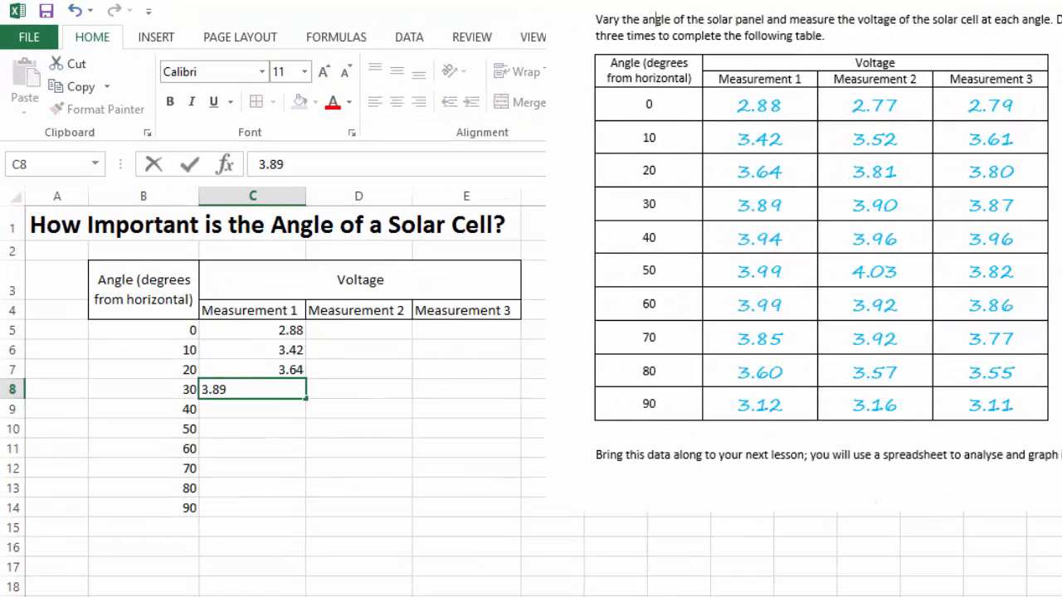
{"action": "key", "text": "Return"}
Enter the Measurement 1 voltages 3.94, 3.99, 3.99, 3.85, 3.60 and 3.12 in cells C9 to C14.
{"action": "type", "text": "3.94 3.99 3.99 3.85"}
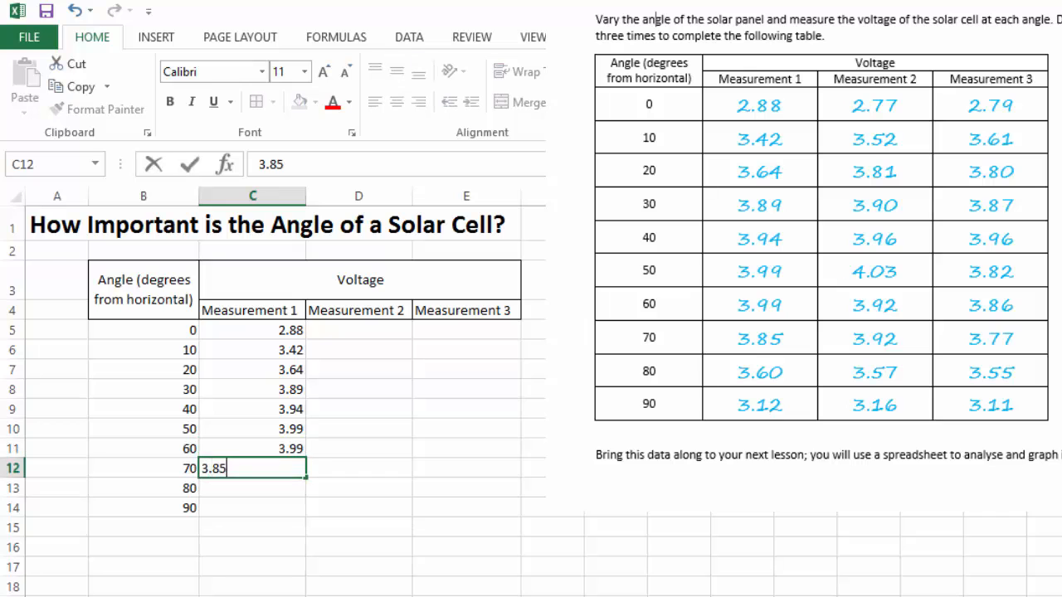
{"action": "key", "text": "Return"}
{"action": "type", "text": "3.60"}
{"action": "key", "text": "Return"}
{"action": "type", "text": "3.12"}
{"action": "key", "text": "Return"}
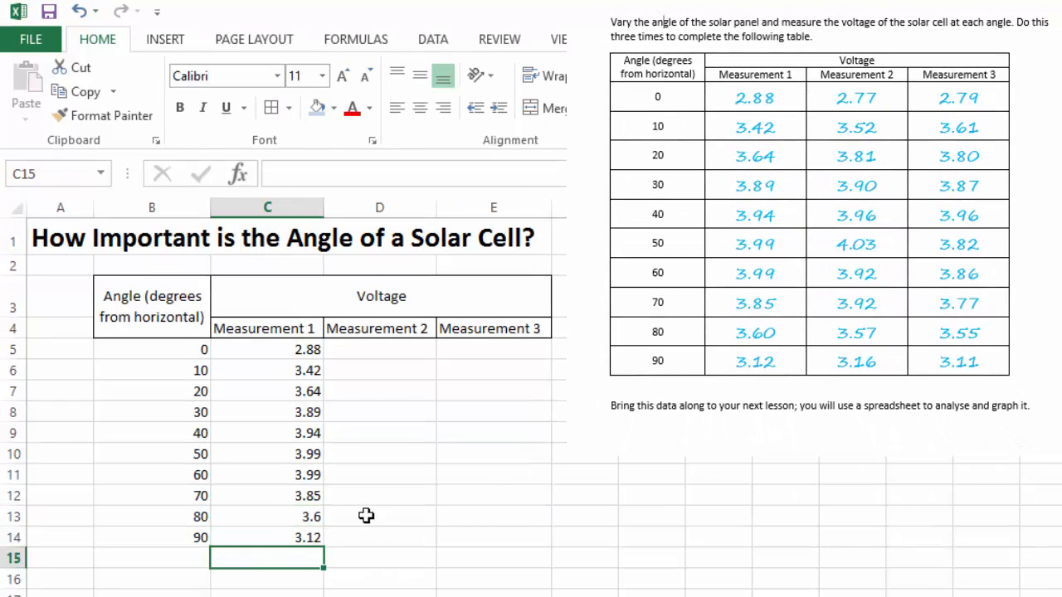
Format the Measurement 1 voltages in C5 to C14 as Number with 2 decimal places.
{"action": "left_click", "coordinate": [295, 518]}
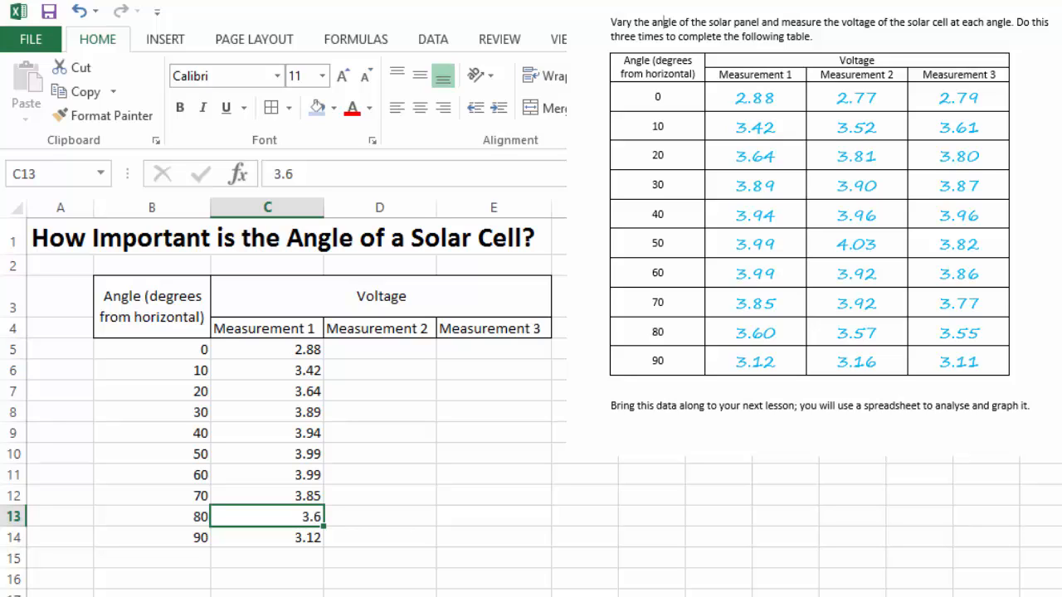
{"action": "left_click_drag", "start_coordinate": [280, 348], "coordinate": [287, 543]}
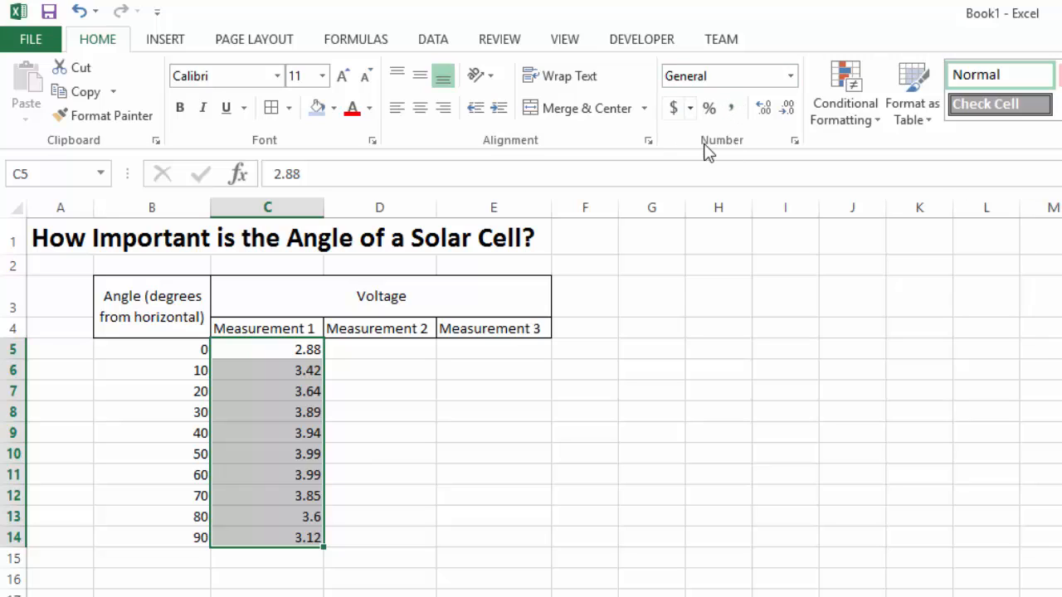
{"action": "left_click", "coordinate": [793, 141]}
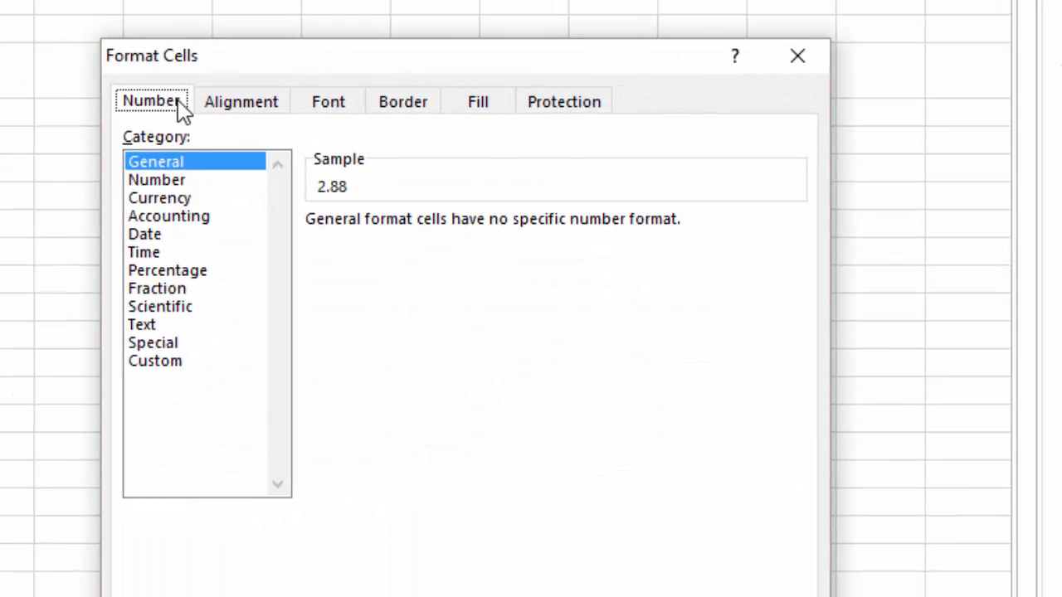
{"action": "left_click", "coordinate": [193, 183]}
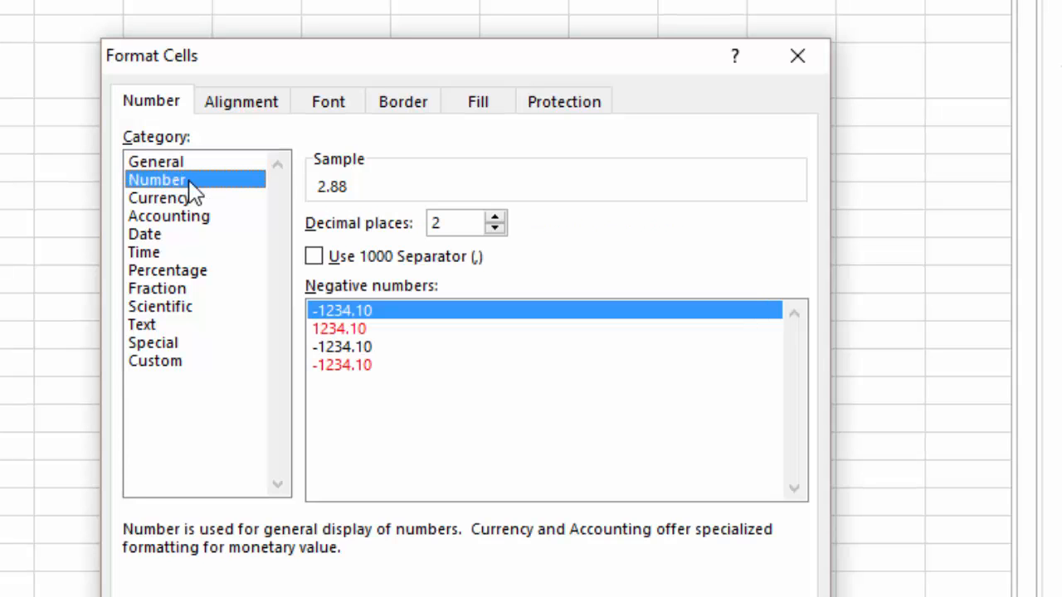
{"action": "left_click", "coordinate": [447, 224]}
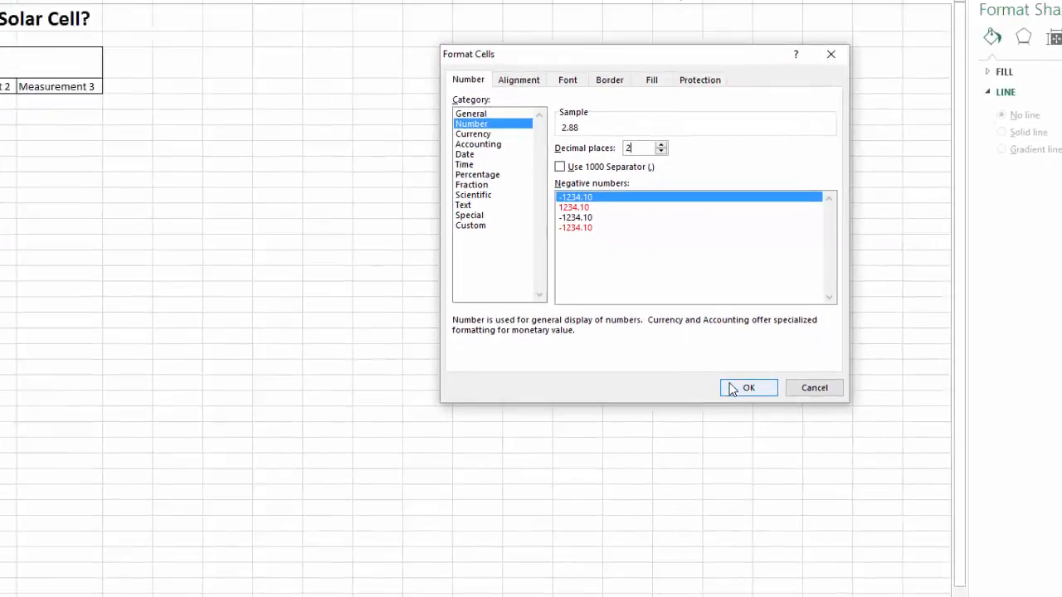
{"action": "left_click", "coordinate": [619, 596]}
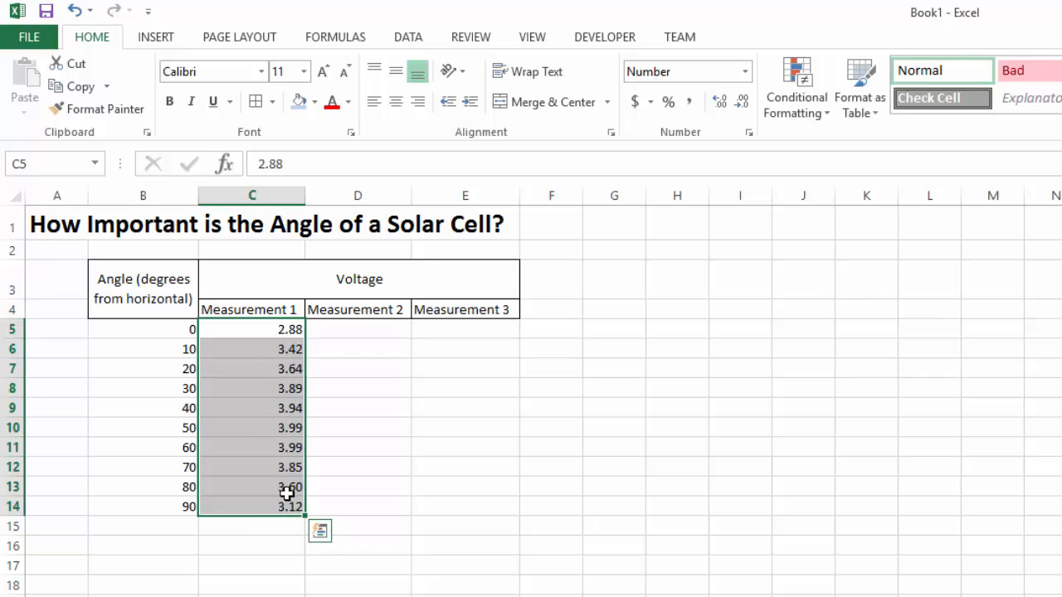
{"action": "left_click", "coordinate": [348, 490]}
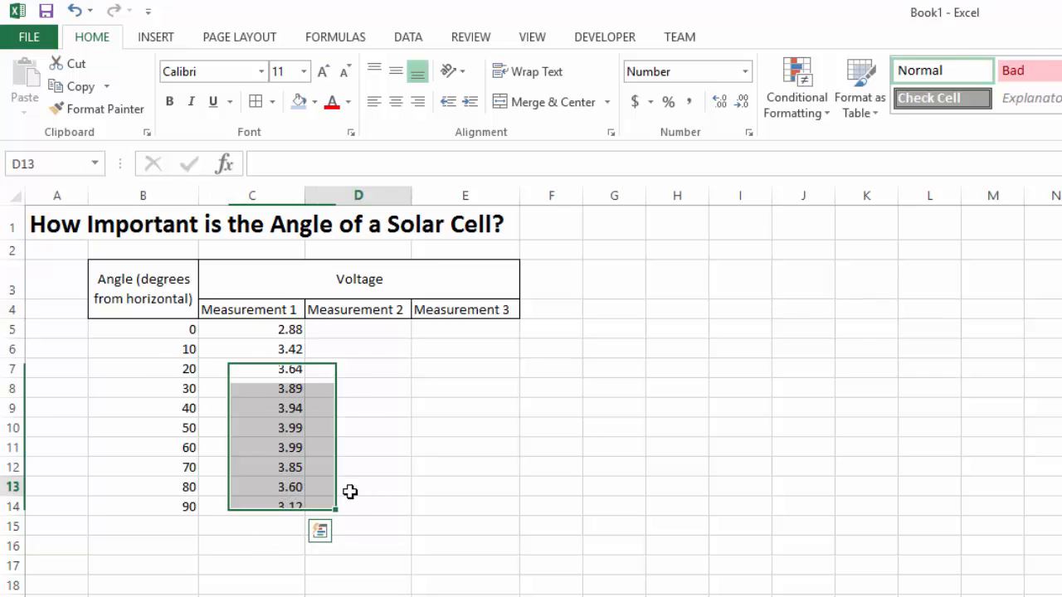
{"action": "left_click", "coordinate": [277, 487]}
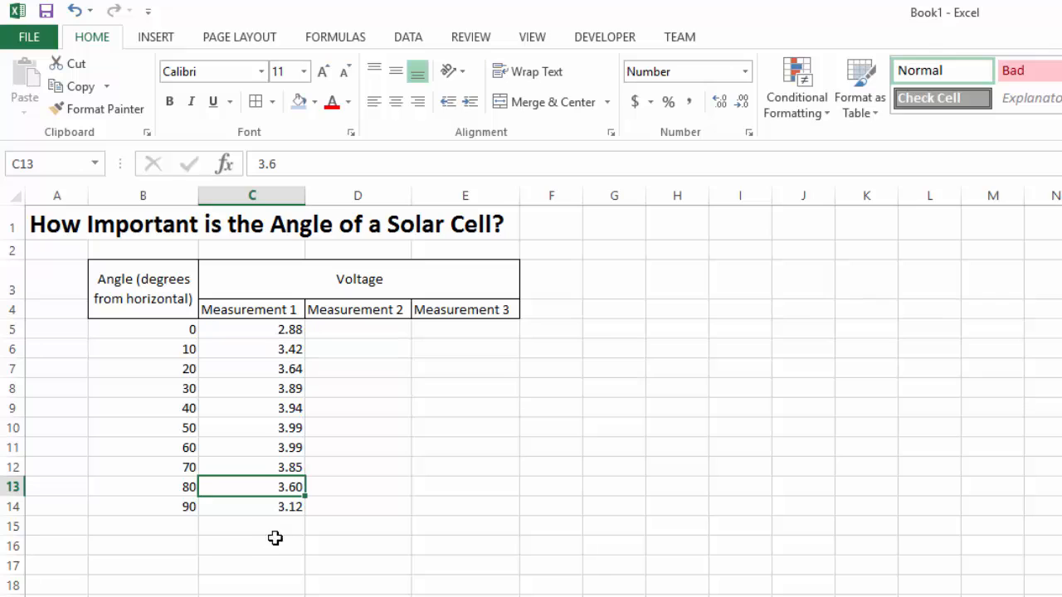
{"action": "left_click", "coordinate": [331, 507]}
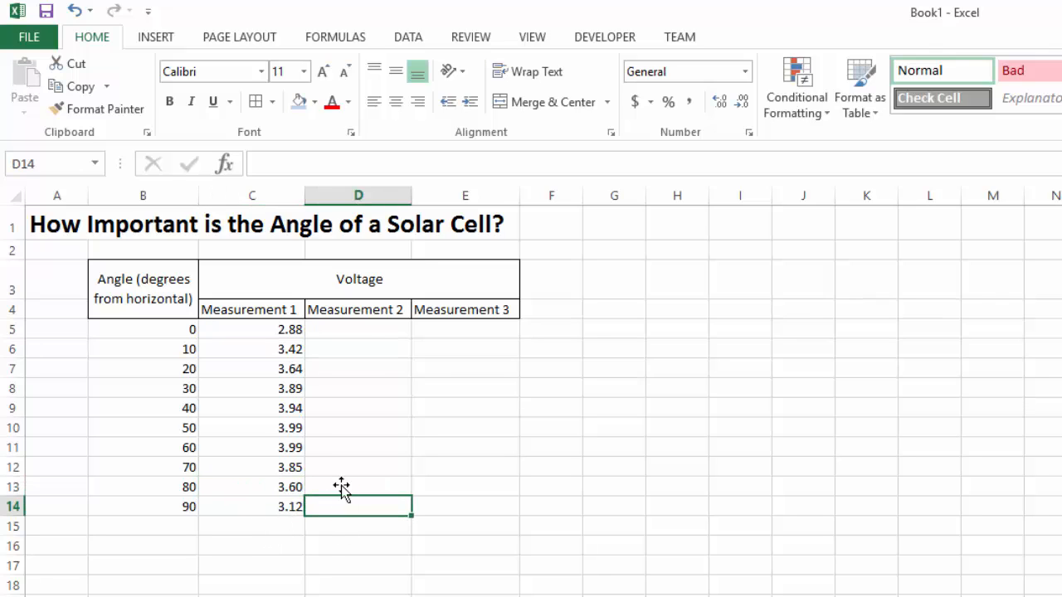
Enter the Measurement 2 voltages 2.77, 3.52, 3.81 and 3.9 in cells D5 to D8.
{"action": "left_click", "coordinate": [365, 329]}
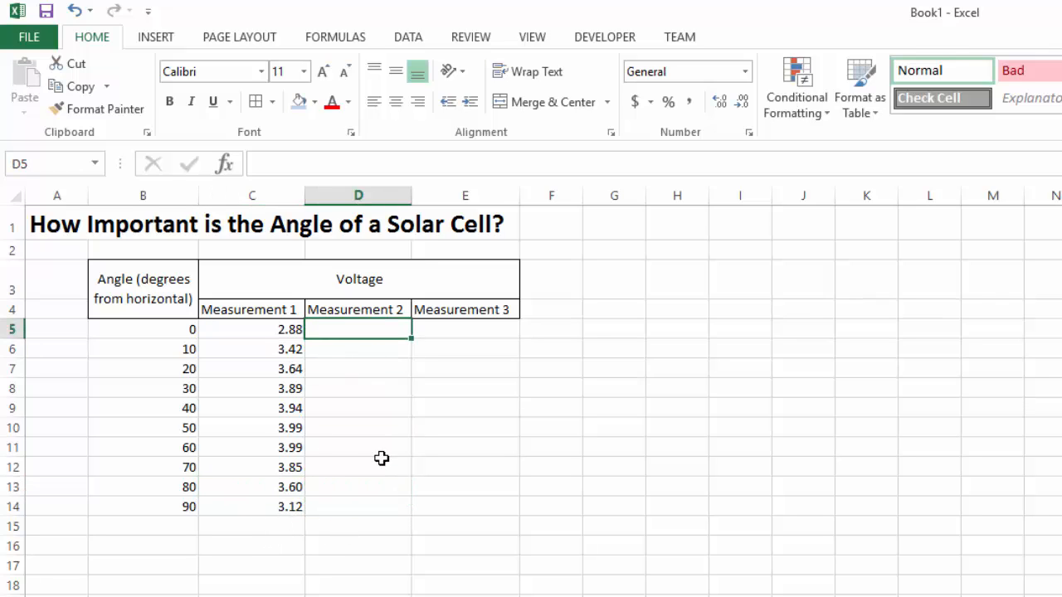
{"action": "type", "text": "2."}
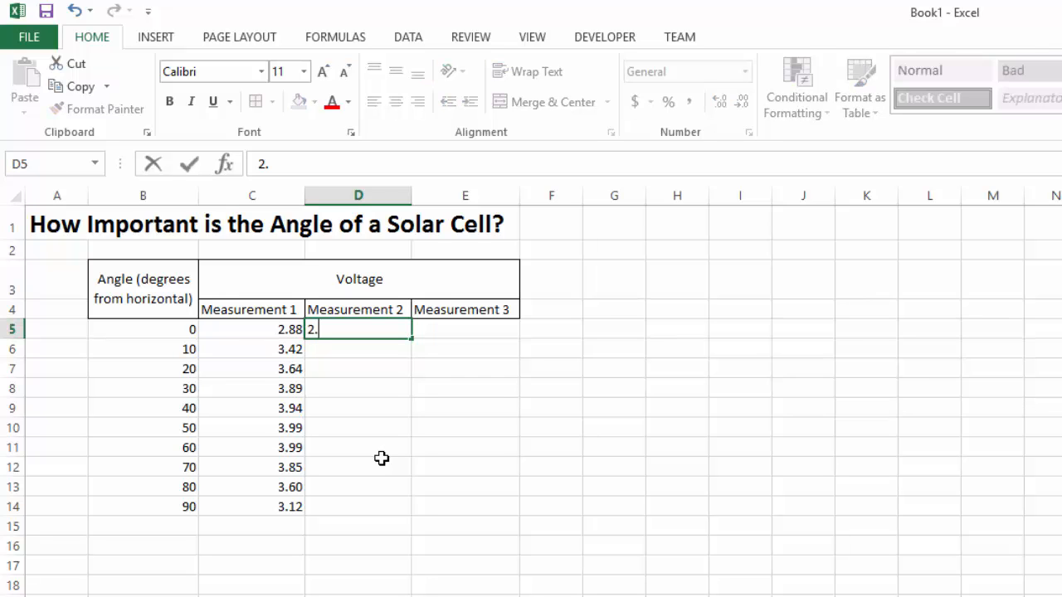
{"action": "type", "text": "77"}
{"action": "key", "text": "Return"}
{"action": "type", "text": "3.52"}
{"action": "key", "text": "Return"}
{"action": "type", "text": "3.81"}
{"action": "key", "text": "Return"}
{"action": "type", "text": "3.9"}
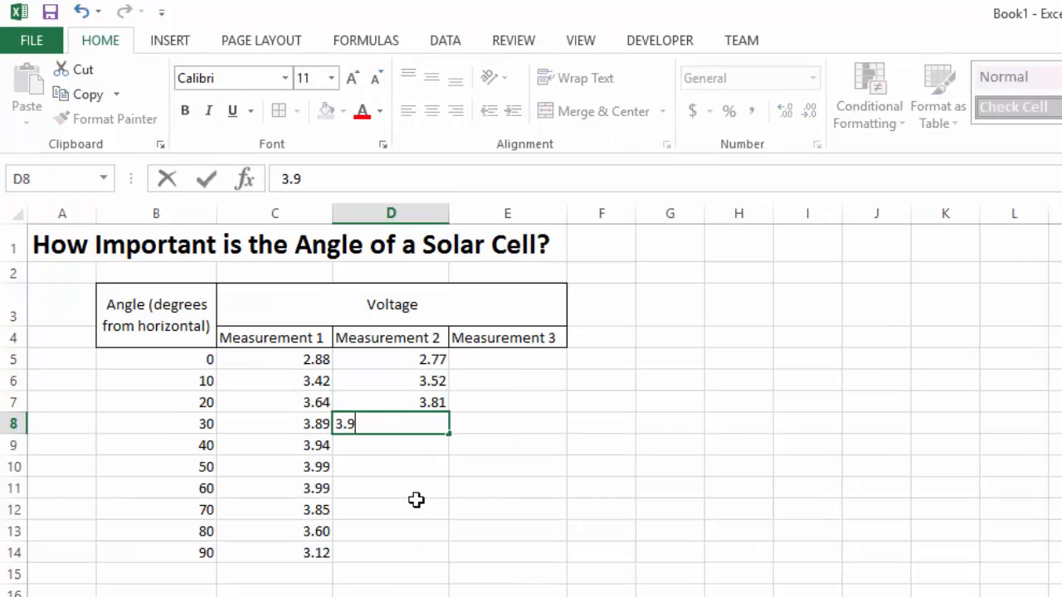
{"action": "key", "text": "Return"}
Enter the Measurement 2 voltages 3.96, 4.03, 3.92 and 3.92 in cells D9 to D12.
{"action": "type", "text": "3.96"}
{"action": "key", "text": "Return"}
{"action": "type", "text": "4.03"}
{"action": "key", "text": "Return"}
{"action": "type", "text": "3.92"}
{"action": "key", "text": "Return"}
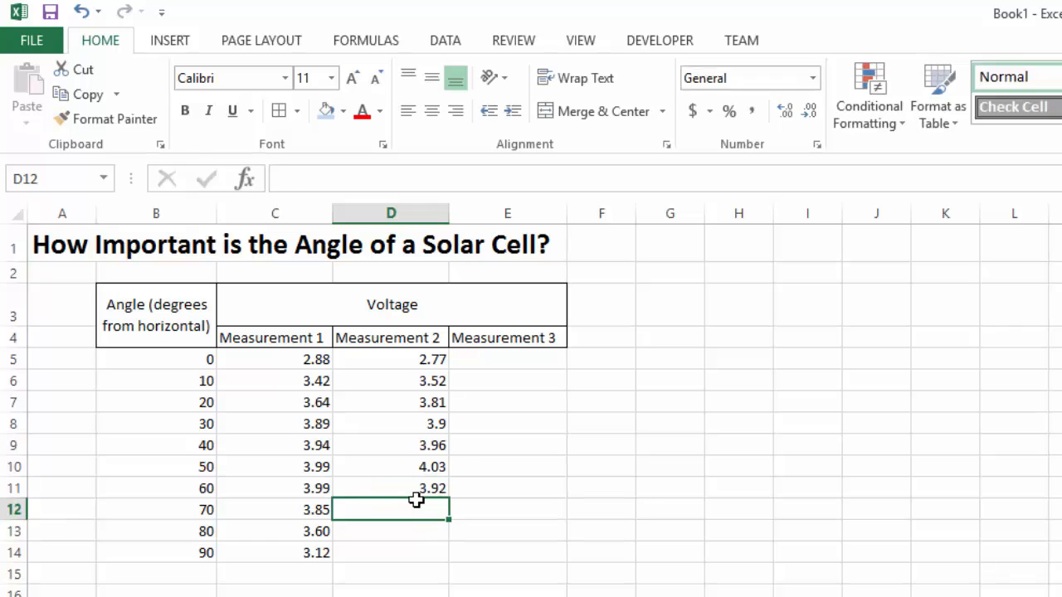
{"action": "type", "text": "3.92"}
{"action": "key", "text": "Return"}
Enter the Measurement 2 voltages 3.57 and 3.16 in cells D13 and D14.
{"action": "type", "text": "3.57"}
{"action": "key", "text": "Return"}
{"action": "type", "text": "3.146"}
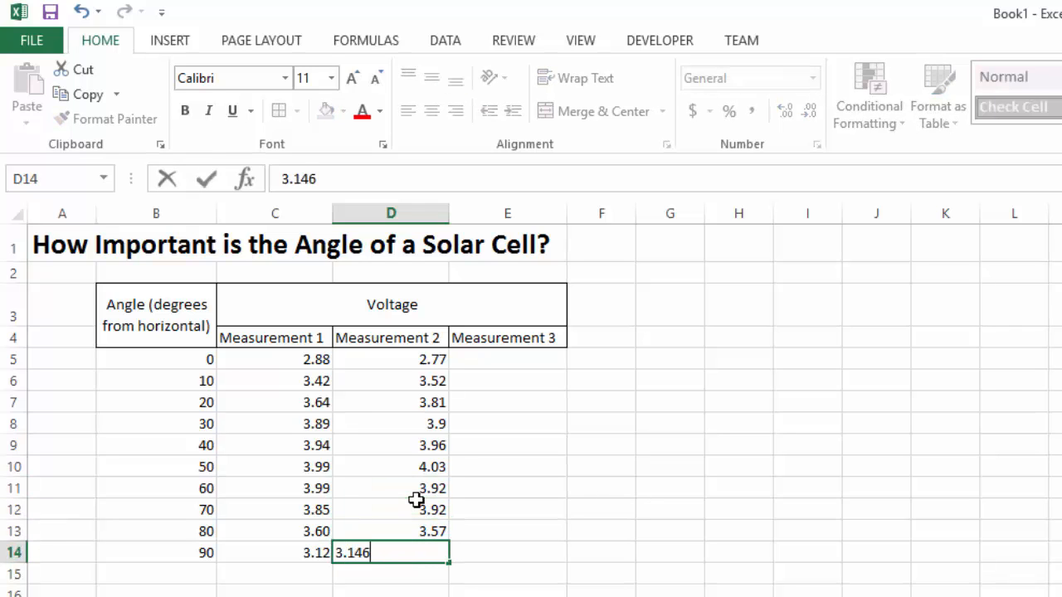
{"action": "key", "text": "BackSpace"}
{"action": "key", "text": "BackSpace"}
{"action": "type", "text": "6"}
{"action": "key", "text": "Return"}
Enter the Measurement 3 voltages 2.79, 3.61, 3.80 and 3.87 in cells E5 to E8.
{"action": "left_click", "coordinate": [507, 359]}
{"action": "type", "text": "2.79"}
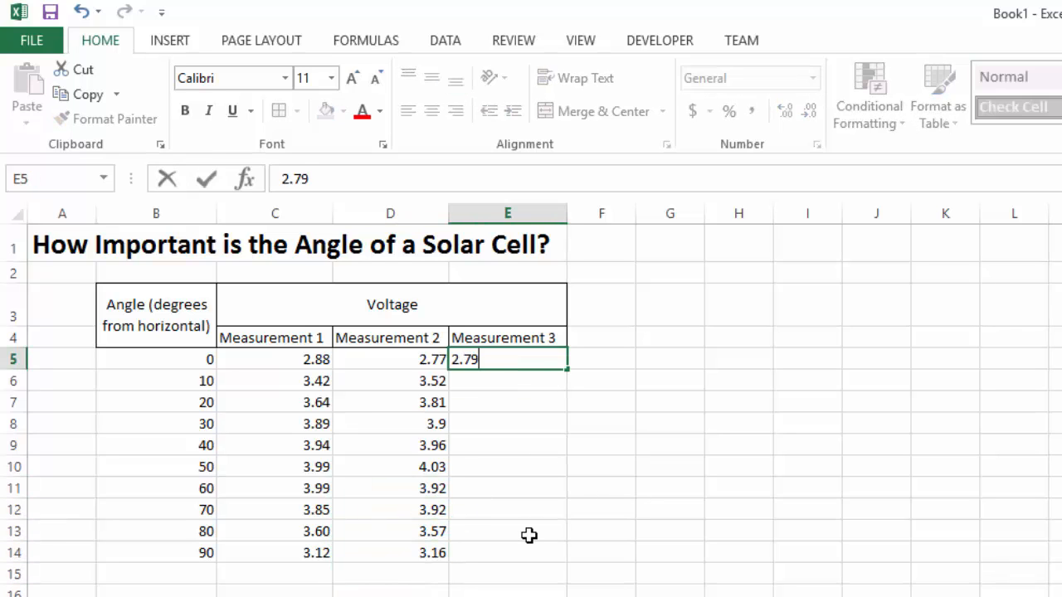
{"action": "key", "text": "Return"}
{"action": "type", "text": "3.61"}
{"action": "key", "text": "Return"}
{"action": "type", "text": "3.80"}
{"action": "key", "text": "Return"}
{"action": "type", "text": "3.87"}
{"action": "key", "text": "Return"}
Enter the Measurement 3 voltages 3.96, 3.82, 3.86, 3.77, 3.55 and 3.11 in cells E9 to E14.
{"action": "type", "text": "3.96"}
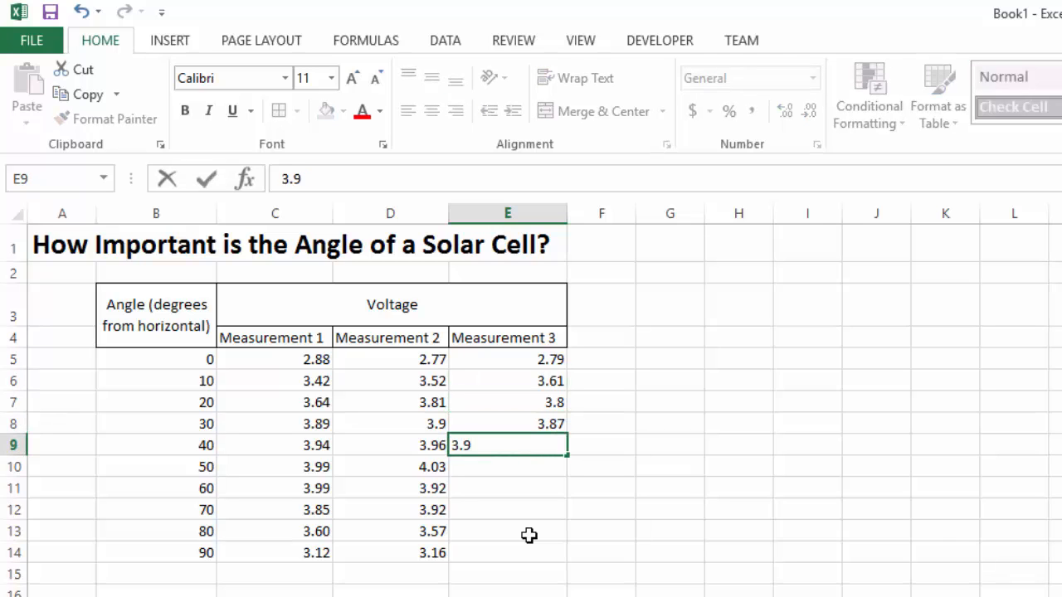
{"action": "key", "text": "Return"}
{"action": "type", "text": "3.82 3.86"}
{"action": "key", "text": "Return"}
{"action": "type", "text": "3.77"}
{"action": "key", "text": "Return"}
{"action": "type", "text": "3.55"}
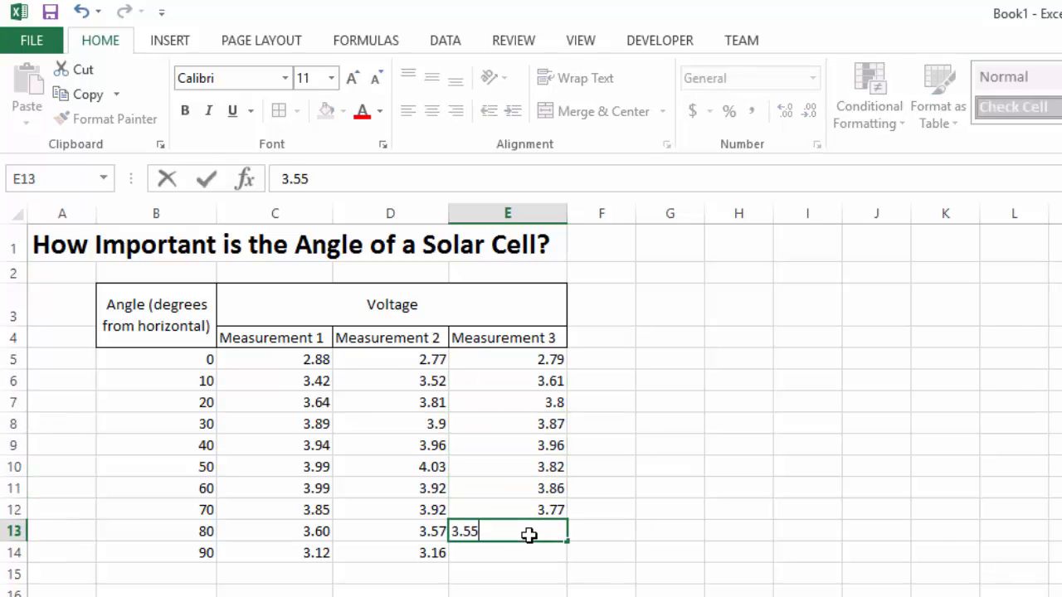
{"action": "key", "text": "Return"}
{"action": "type", "text": "3.11"}
{"action": "key", "text": "Return"}
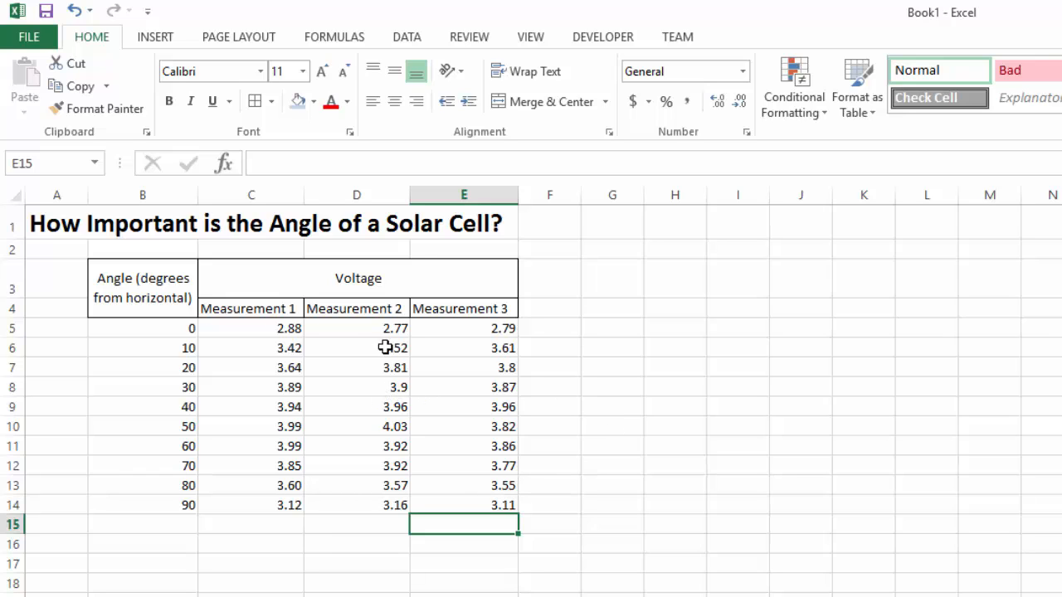
Format the Measurement 2 and 3 voltages in D5 to E14 as Number with 2 decimal places.
{"action": "left_click_drag", "start_coordinate": [379, 326], "coordinate": [505, 512]}
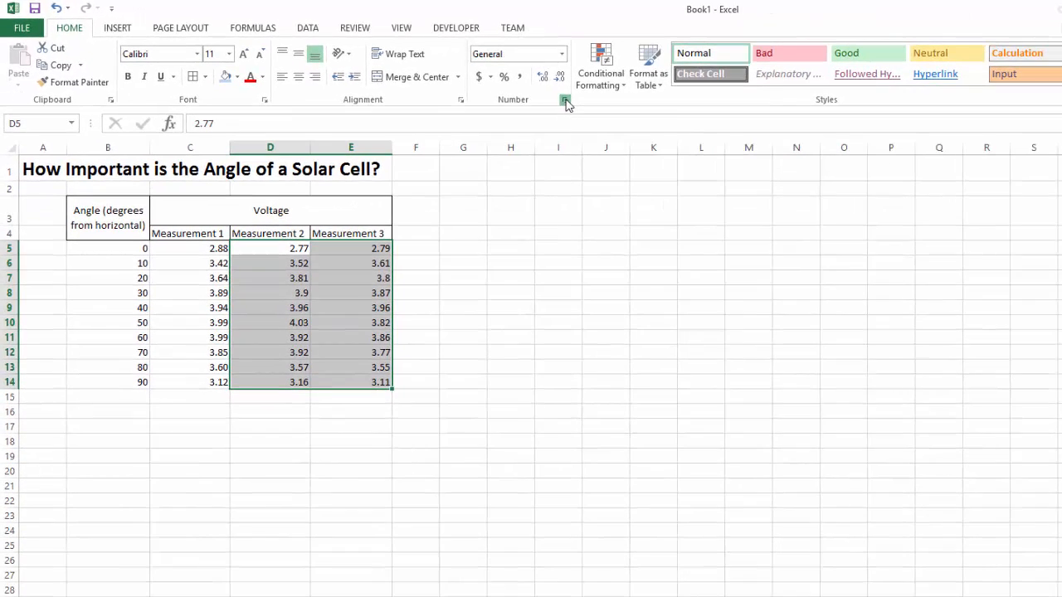
{"action": "left_click", "coordinate": [566, 101]}
{"action": "left_click", "coordinate": [753, 272]}
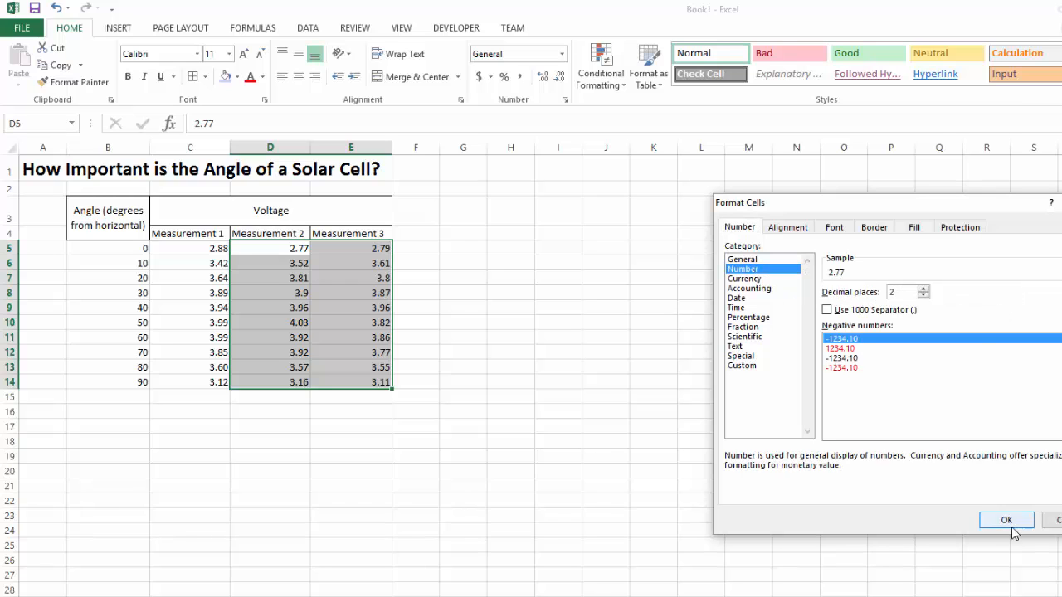
{"action": "left_click", "coordinate": [1008, 522]}
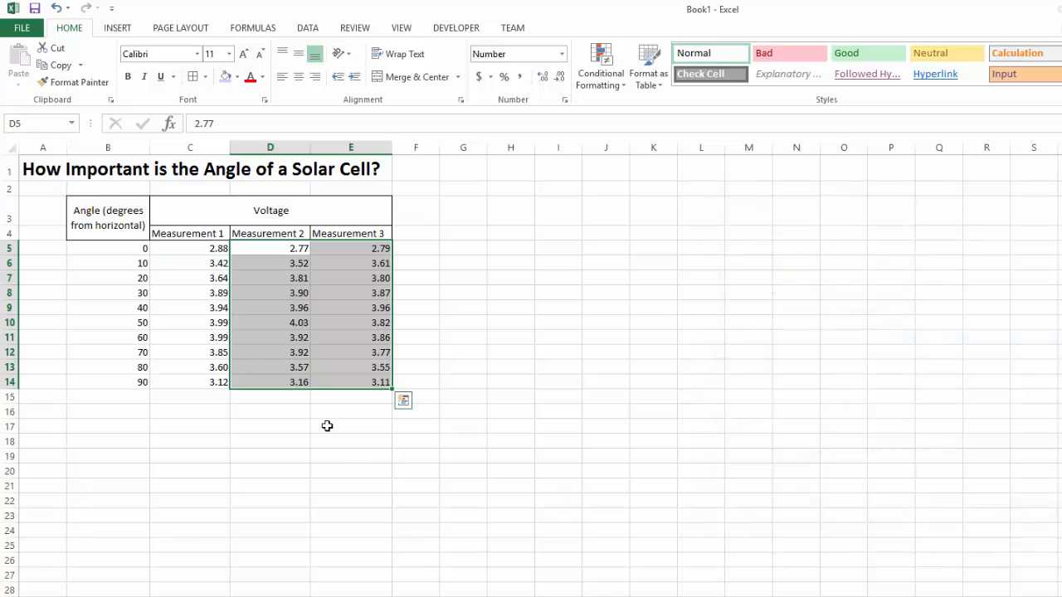
{"action": "left_click", "coordinate": [326, 399]}
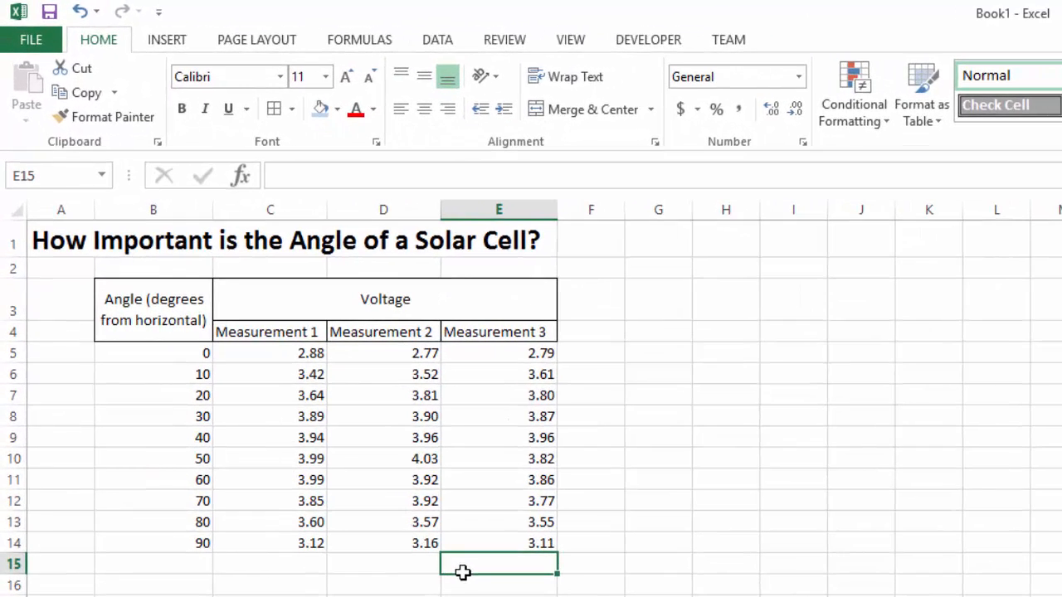
Apply all borders to the table's data cells B5 to E14.
{"action": "left_click_drag", "start_coordinate": [175, 350], "coordinate": [531, 541]}
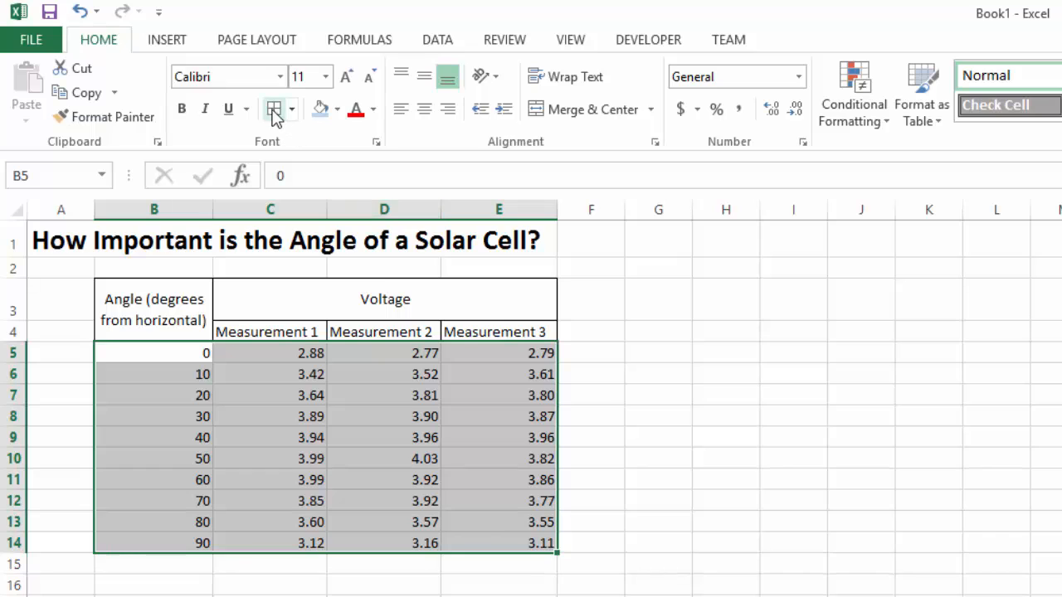
{"action": "left_click", "coordinate": [272, 111]}
{"action": "left_click", "coordinate": [612, 516]}
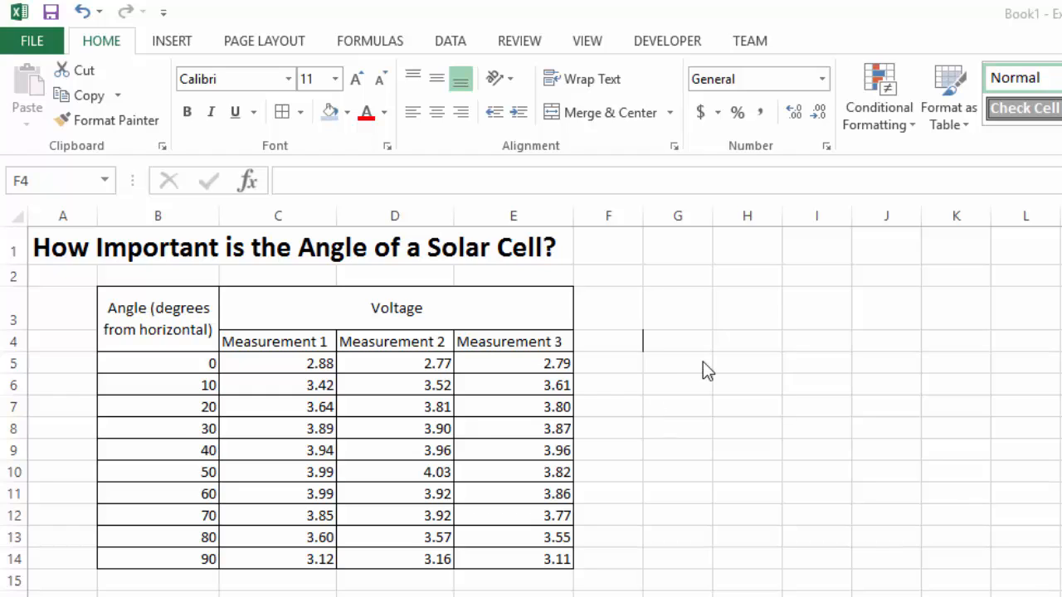
{"action": "left_click", "coordinate": [602, 348]}
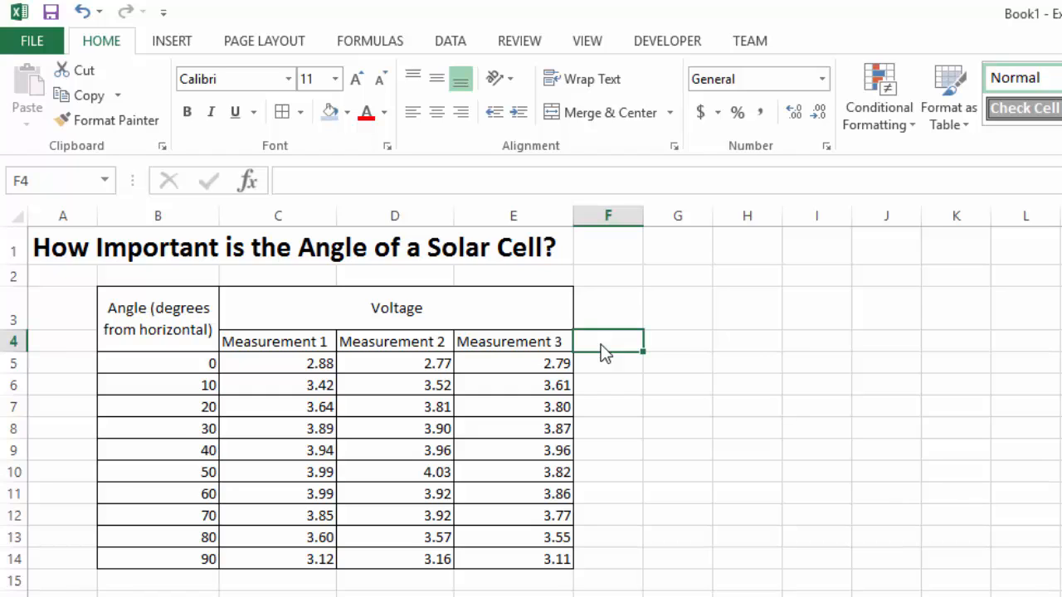
{"action": "type", "text": "Volta"}
{"action": "key", "text": "BackSpace"}
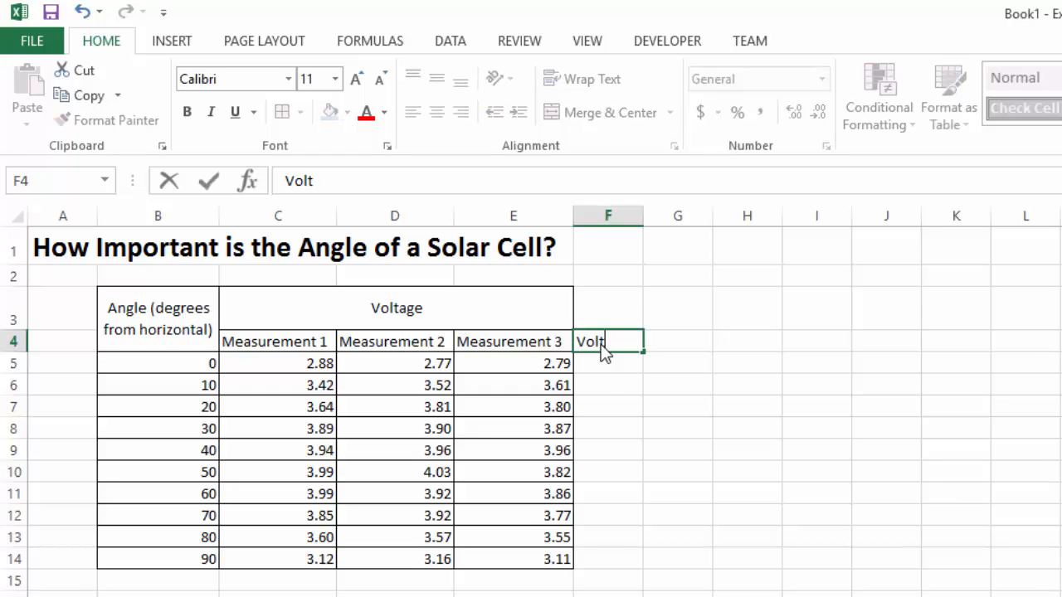
{"action": "type", "text": "age"}
{"action": "key", "text": "BackSpace"}
{"action": "key", "text": "BackSpace"}
{"action": "key", "text": "BackSpace"}
{"action": "key", "text": "BackSpace"}
{"action": "key", "text": "BackSpace"}
{"action": "key", "text": "BackSpace"}
{"action": "key", "text": "BackSpace"}
Enter the column heading Average Voltage in cell F4.
{"action": "type", "text": "Average"}
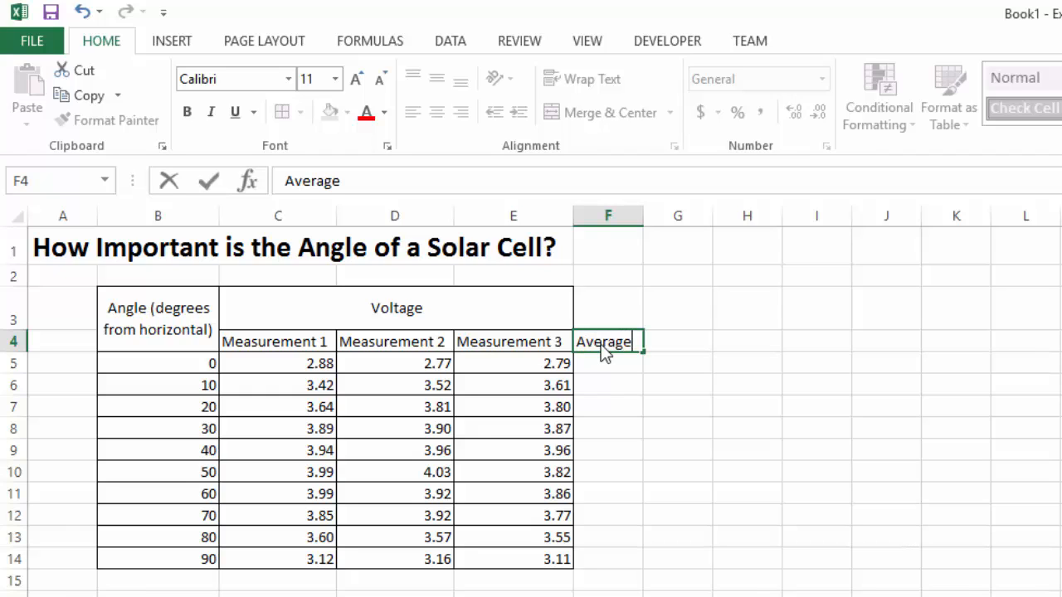
{"action": "type", "text": " Voltage"}
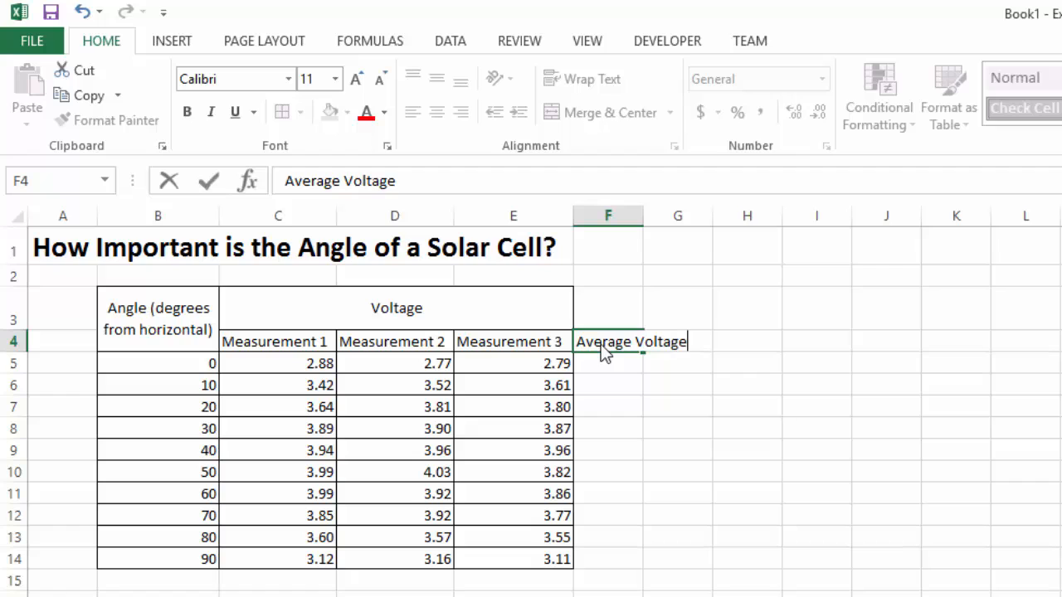
{"action": "key", "text": "Return"}
{"action": "left_click", "coordinate": [602, 346]}
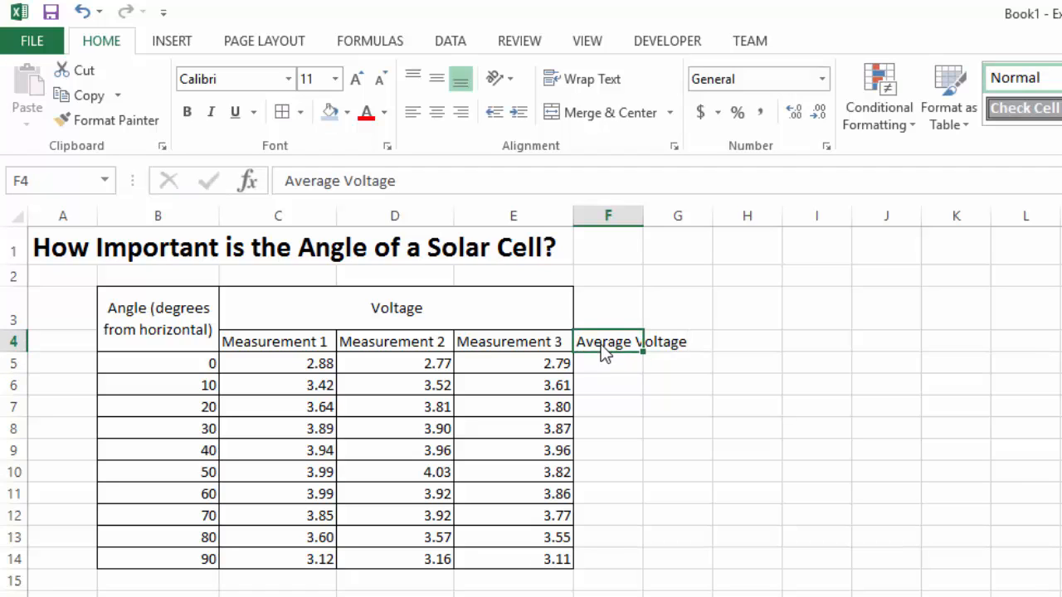
{"action": "left_click", "coordinate": [292, 362]}
{"action": "left_click", "coordinate": [422, 360]}
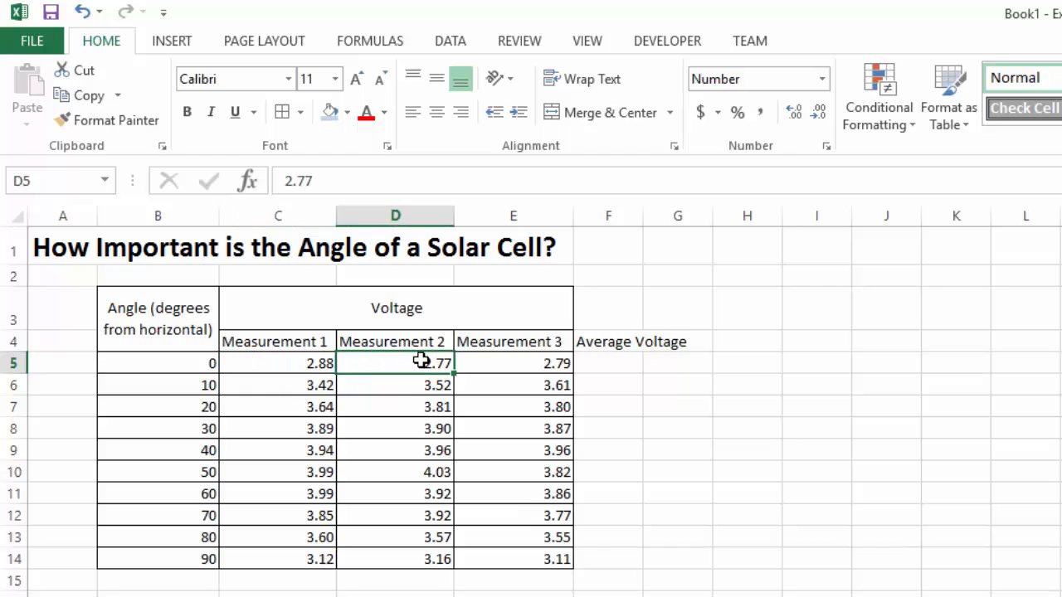
{"action": "left_click", "coordinate": [544, 364]}
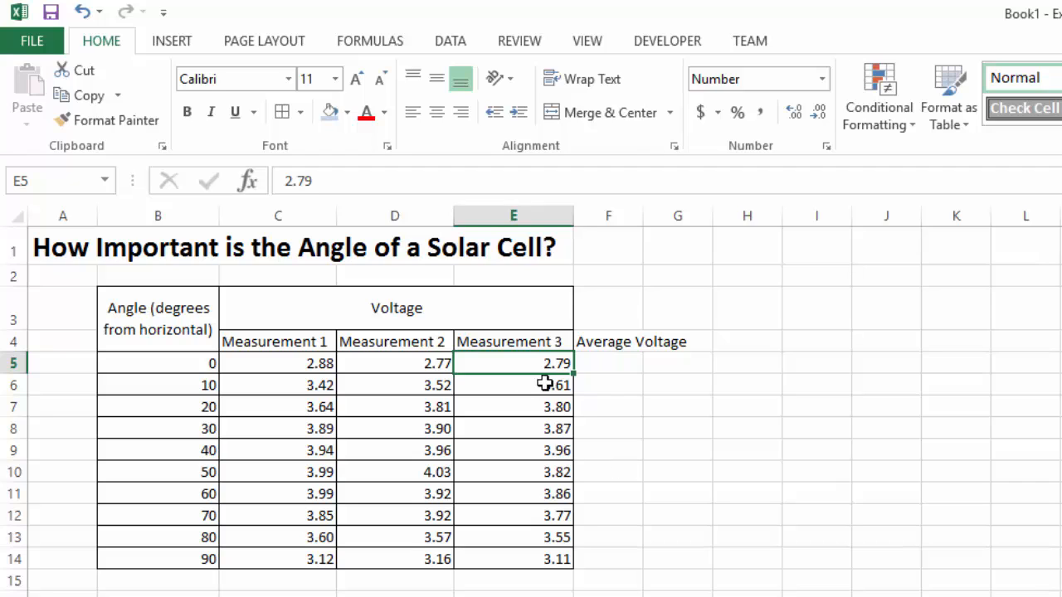
{"action": "left_click", "coordinate": [286, 358]}
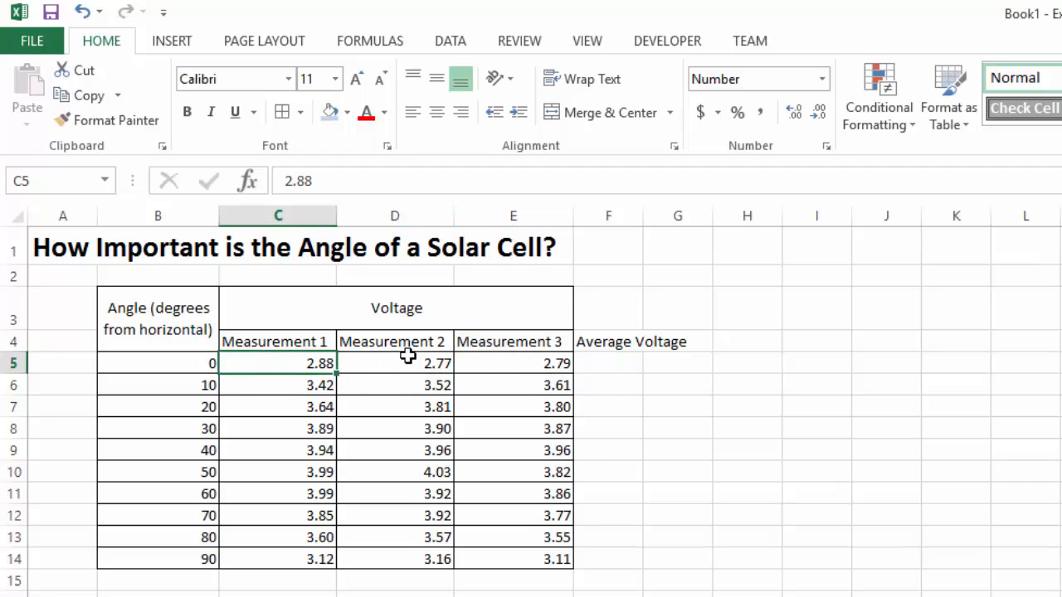
{"action": "left_click", "coordinate": [375, 361]}
{"action": "left_click", "coordinate": [510, 360]}
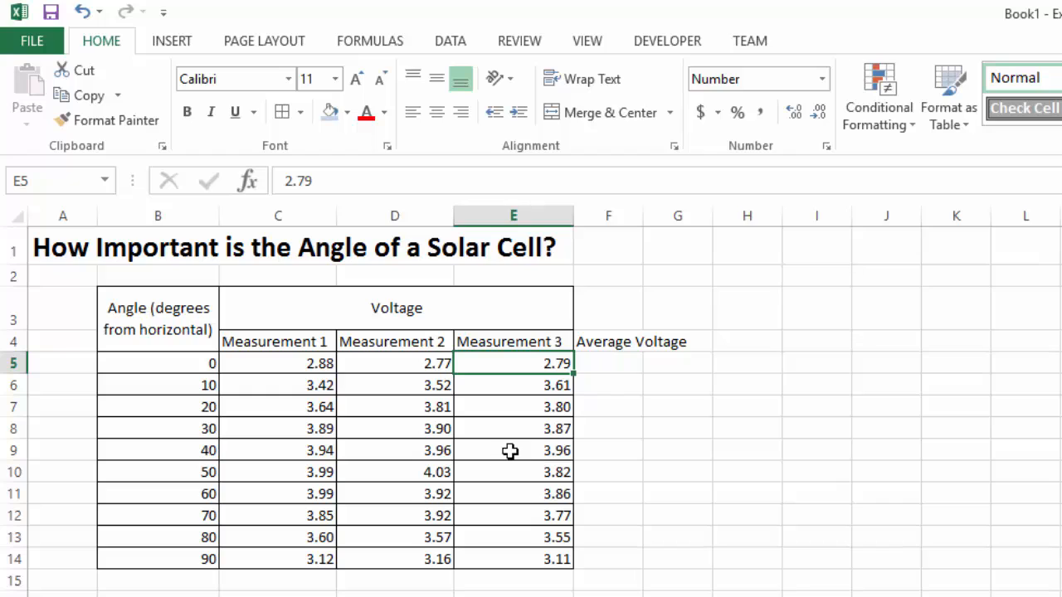
{"action": "left_click", "coordinate": [611, 362]}
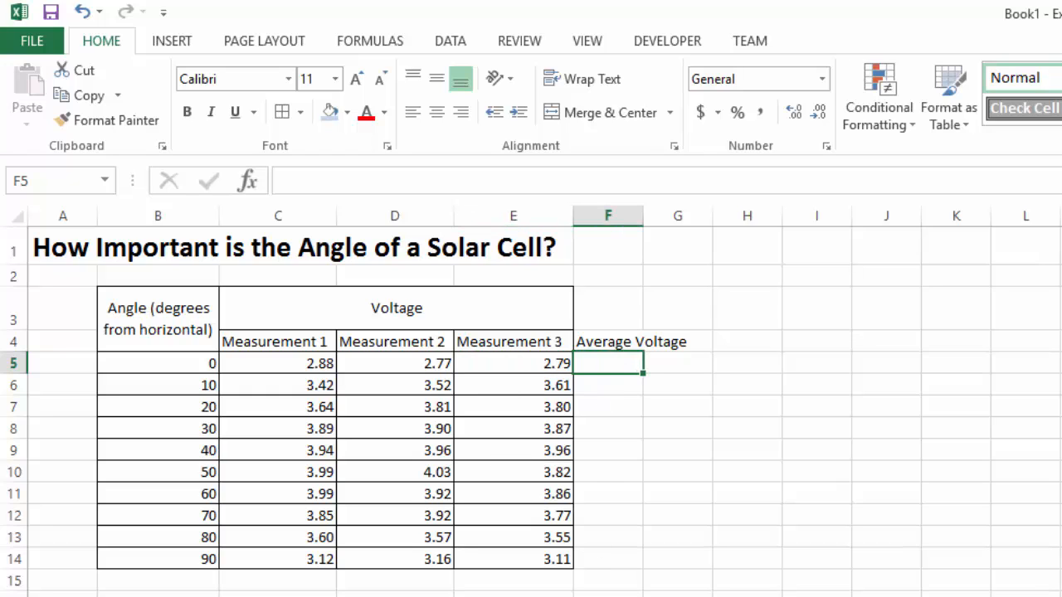
{"action": "left_click", "coordinate": [616, 381]}
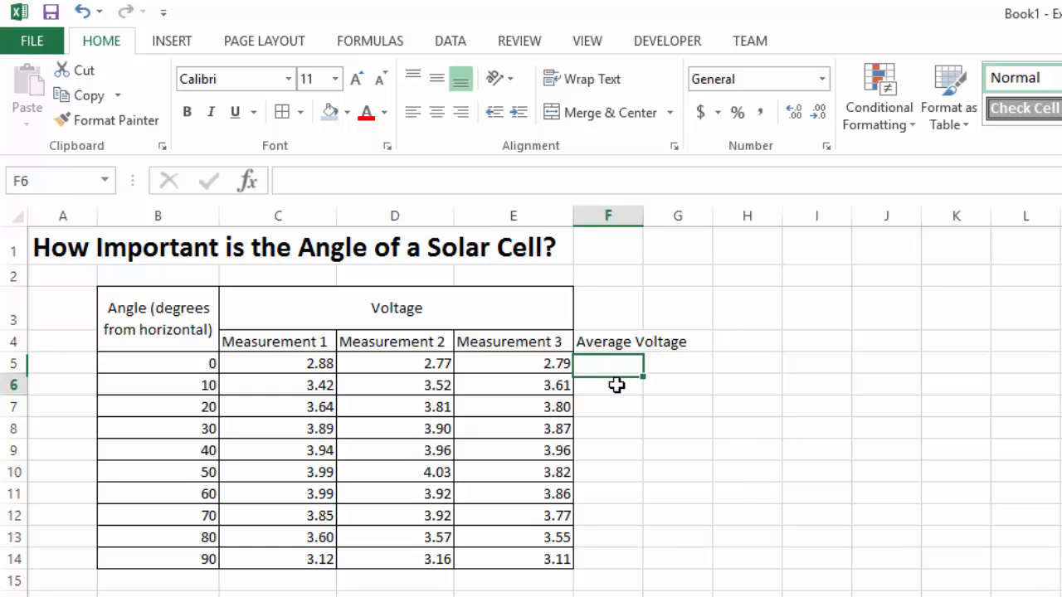
Enter the formula =AVERAGE(C5:E5) in cell F5 to average the three voltage measurements at 0 degrees.
{"action": "left_click", "coordinate": [614, 365]}
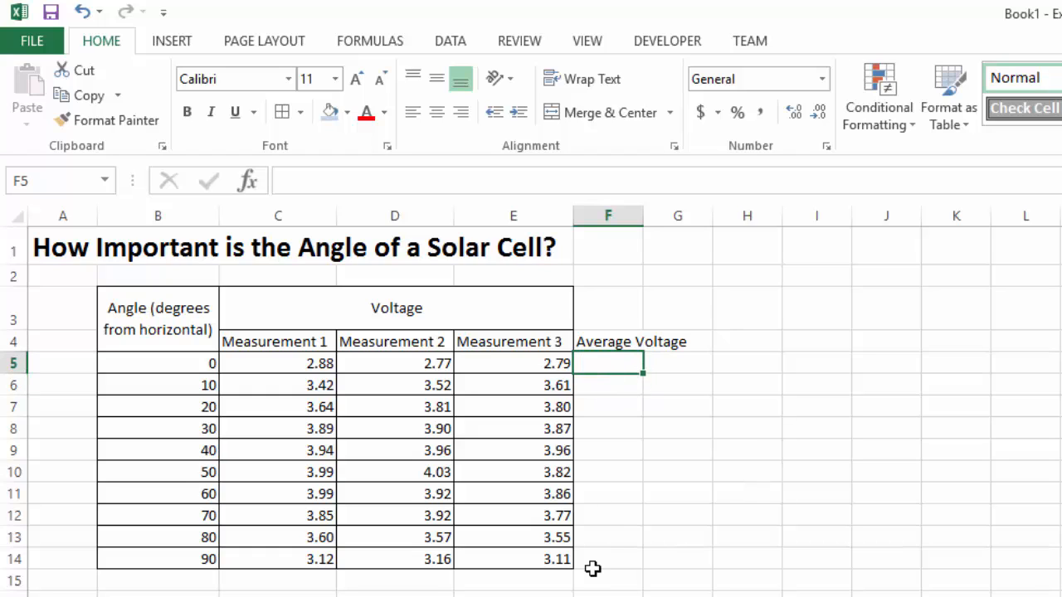
{"action": "type", "text": "="}
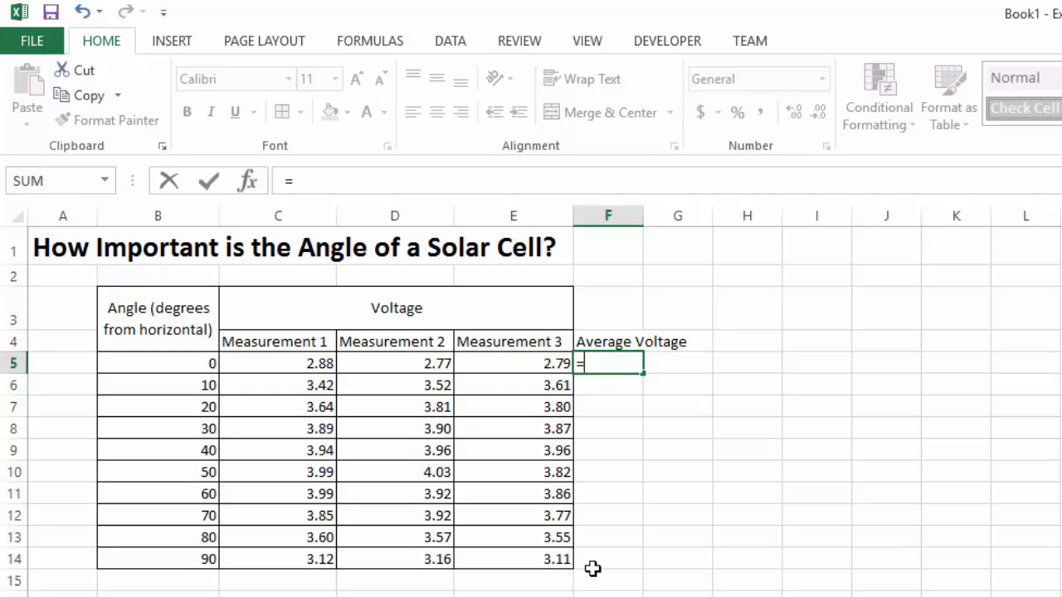
{"action": "type", "text": "average"}
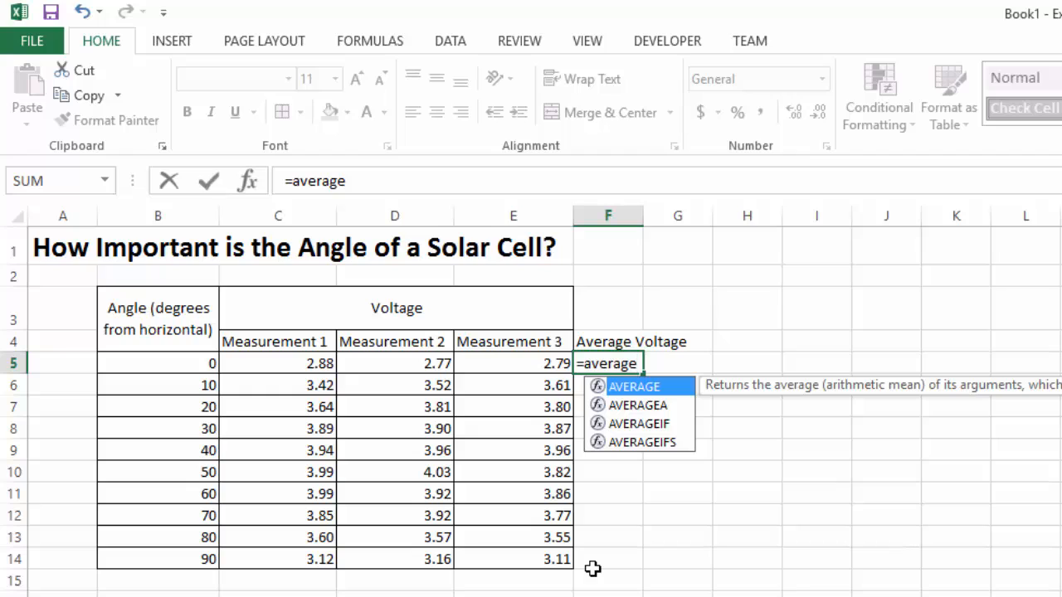
{"action": "type", "text": "("}
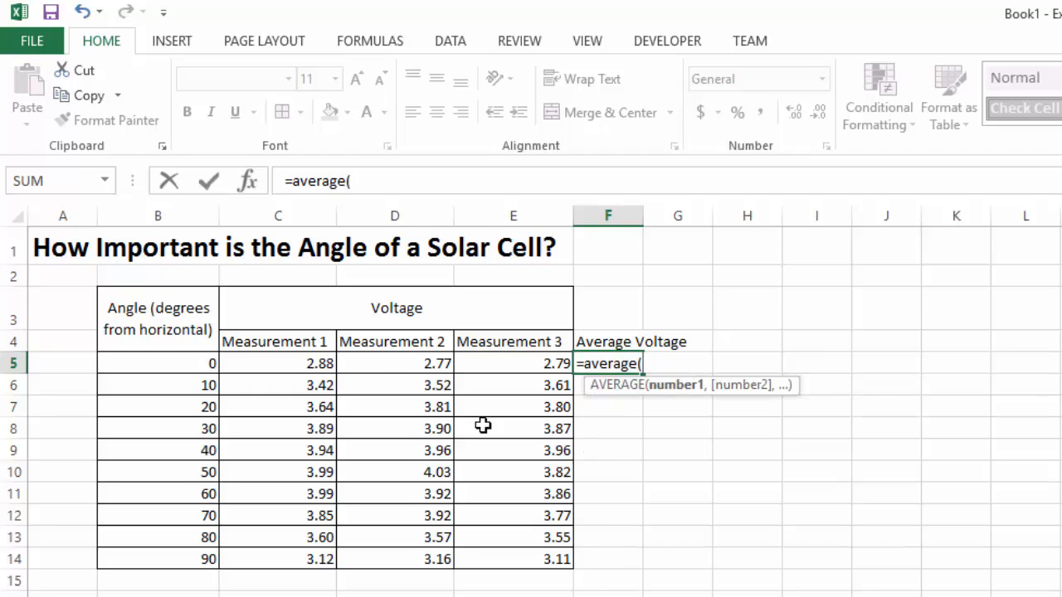
{"action": "left_click", "coordinate": [297, 363]}
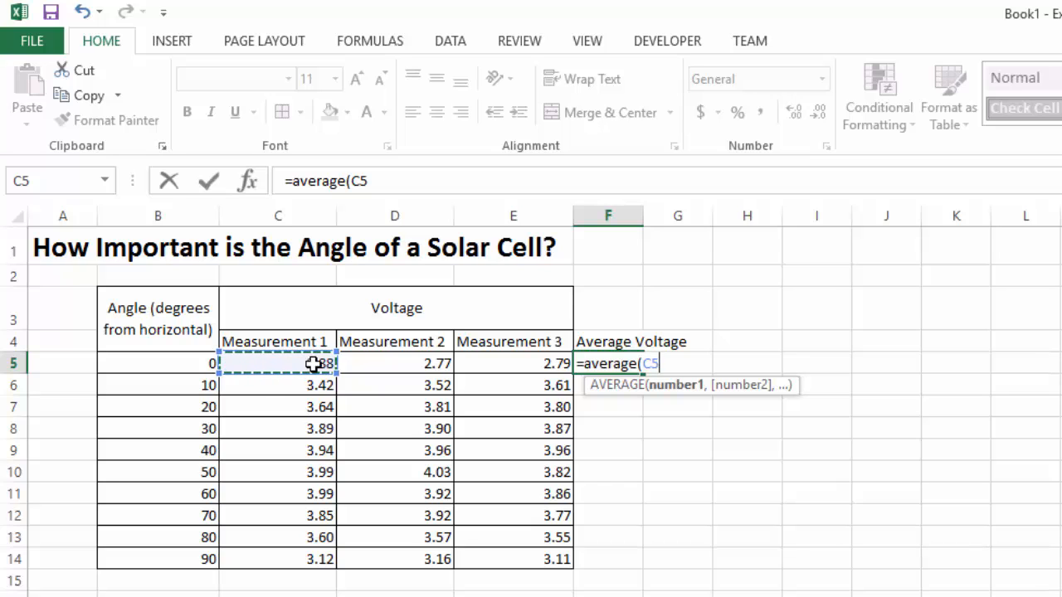
{"action": "left_click_drag", "start_coordinate": [313, 363], "coordinate": [355, 362]}
{"action": "left_click_drag", "start_coordinate": [446, 363], "coordinate": [499, 360]}
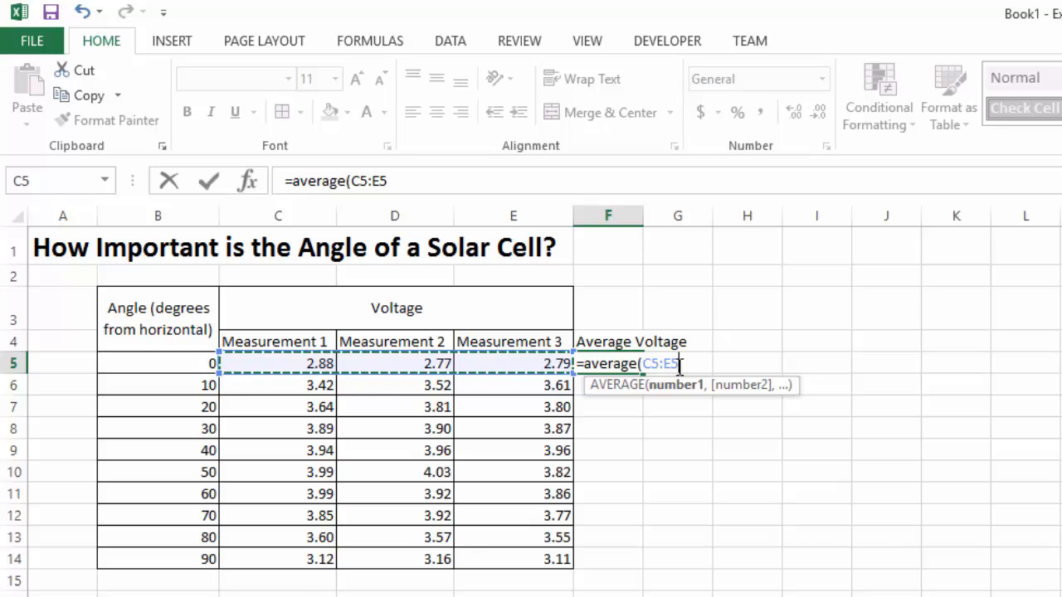
{"action": "type", "text": ")"}
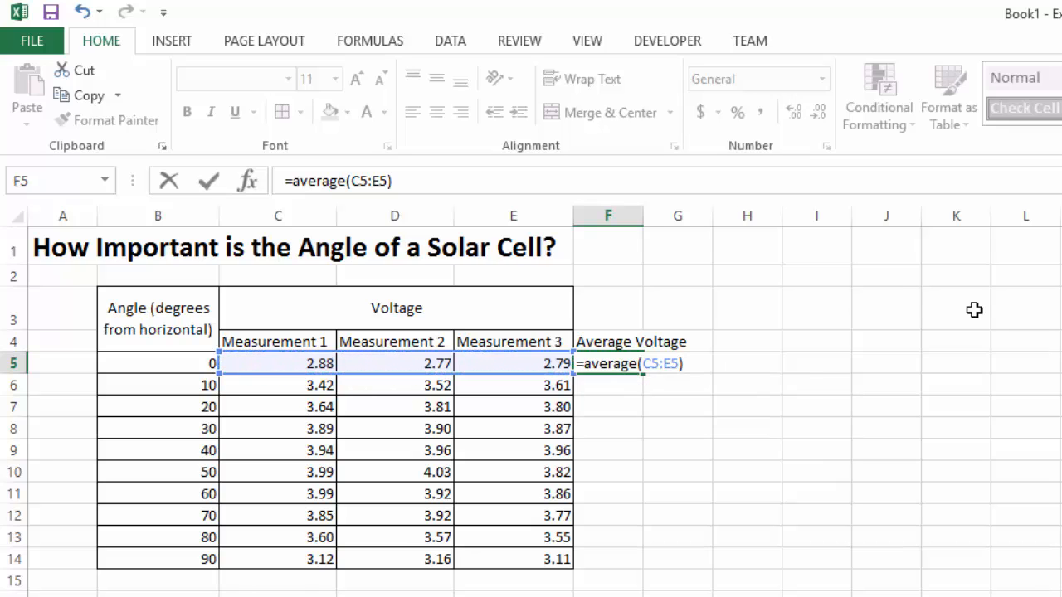
{"action": "key", "text": "Return"}
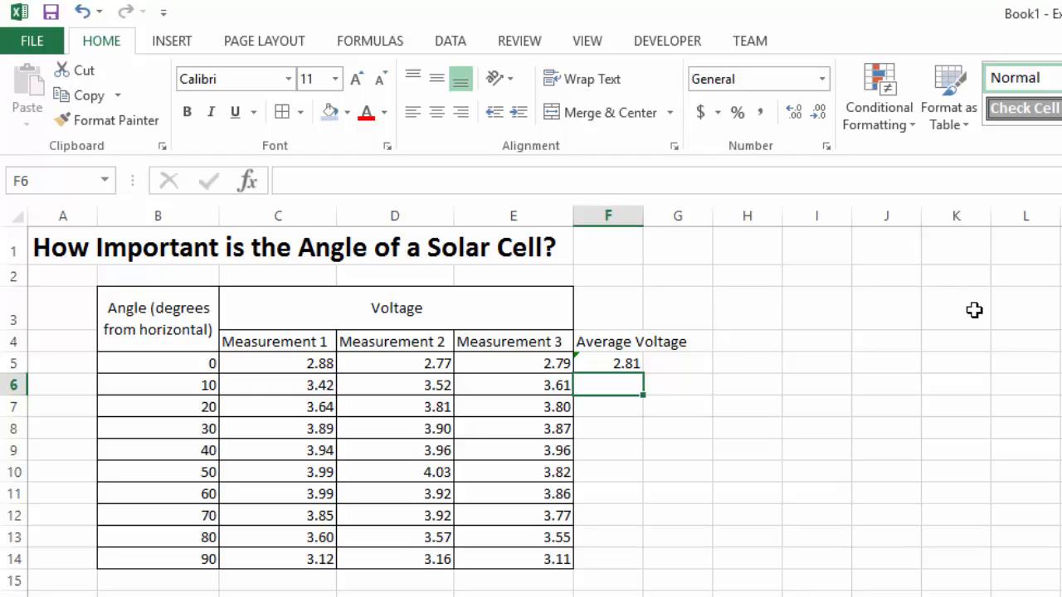
{"action": "left_click", "coordinate": [624, 370]}
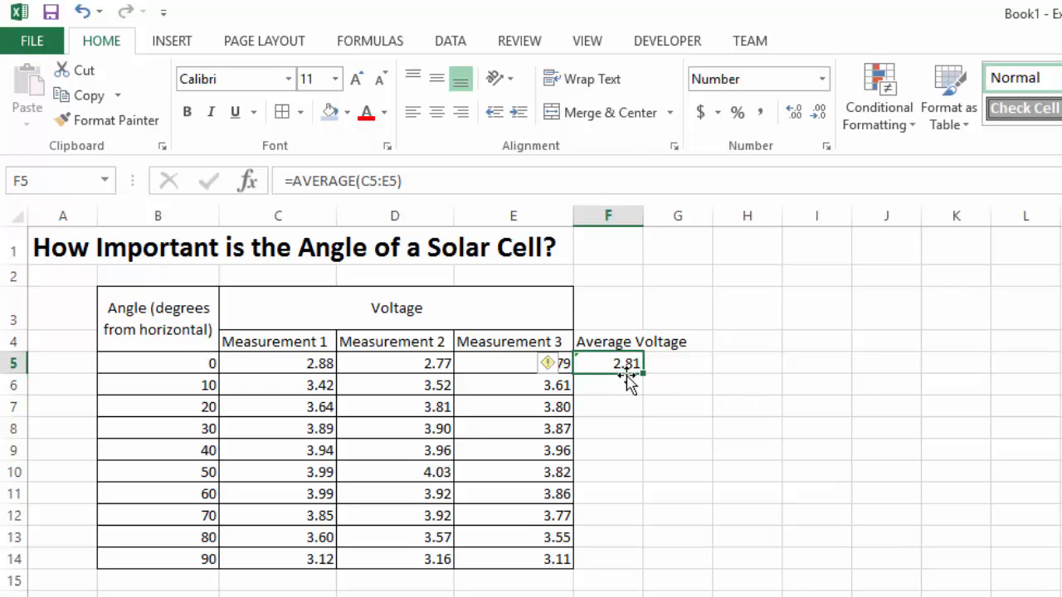
{"action": "left_click", "coordinate": [619, 388]}
{"action": "left_click", "coordinate": [620, 409]}
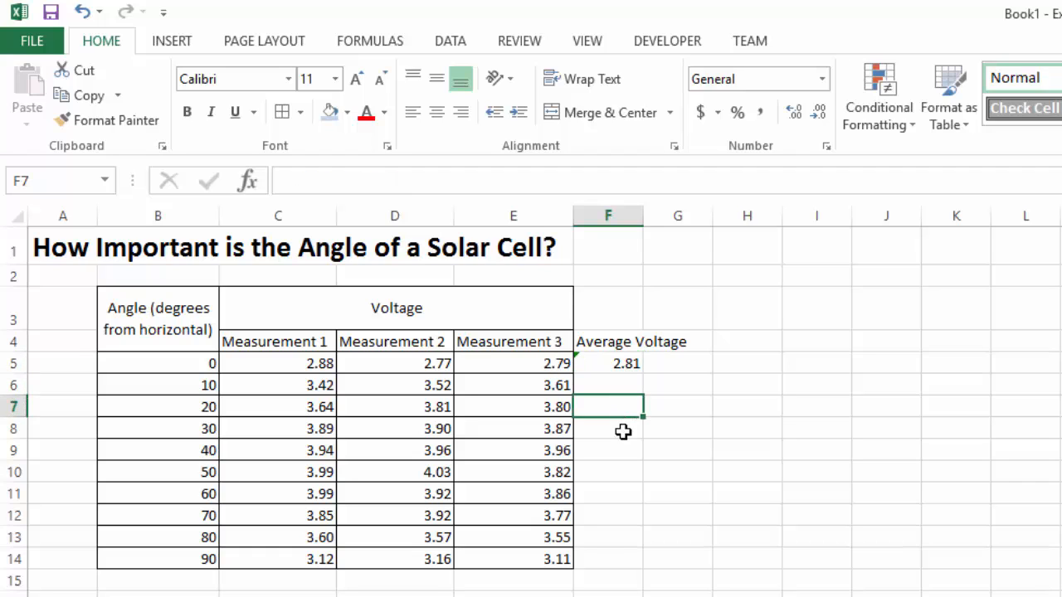
{"action": "left_click", "coordinate": [623, 431]}
{"action": "left_click", "coordinate": [621, 450]}
{"action": "left_click", "coordinate": [622, 472]}
{"action": "left_click", "coordinate": [618, 492]}
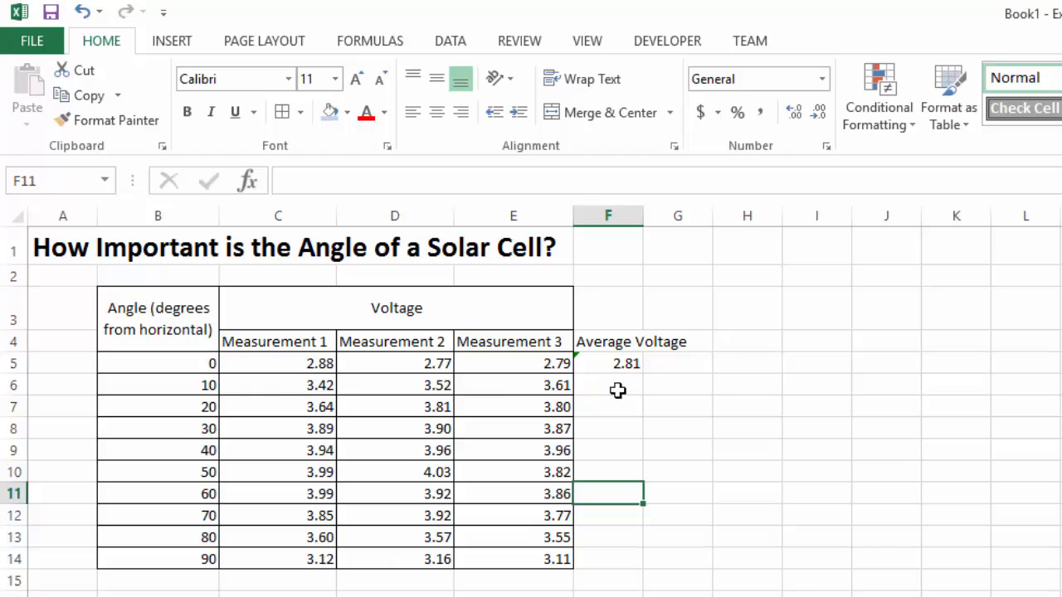
Fill the average formula from F5 down to F14 for all remaining angles.
{"action": "left_click", "coordinate": [616, 364]}
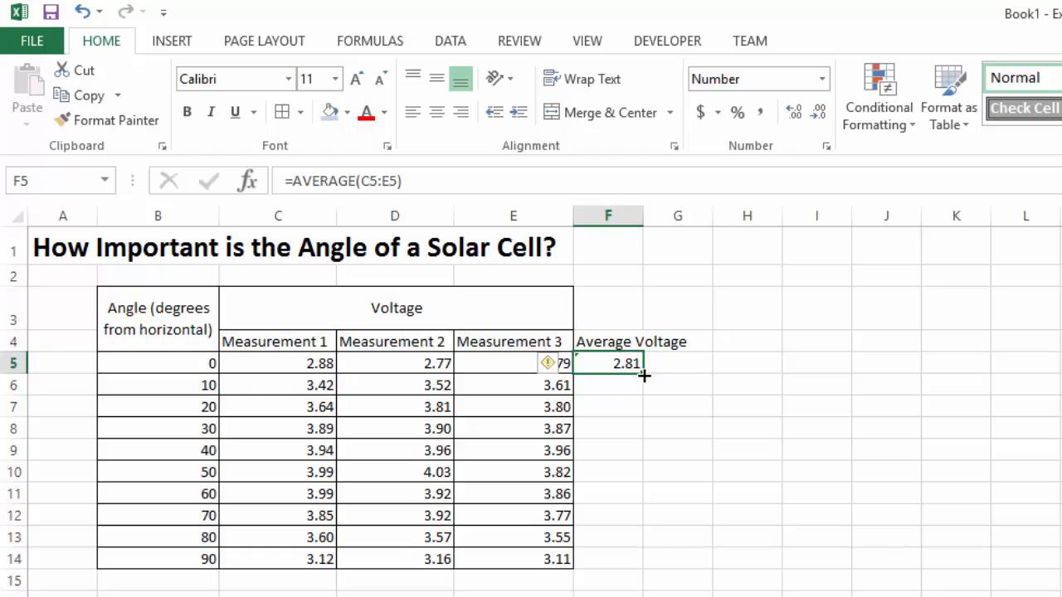
{"action": "left_click_drag", "start_coordinate": [644, 375], "coordinate": [639, 562]}
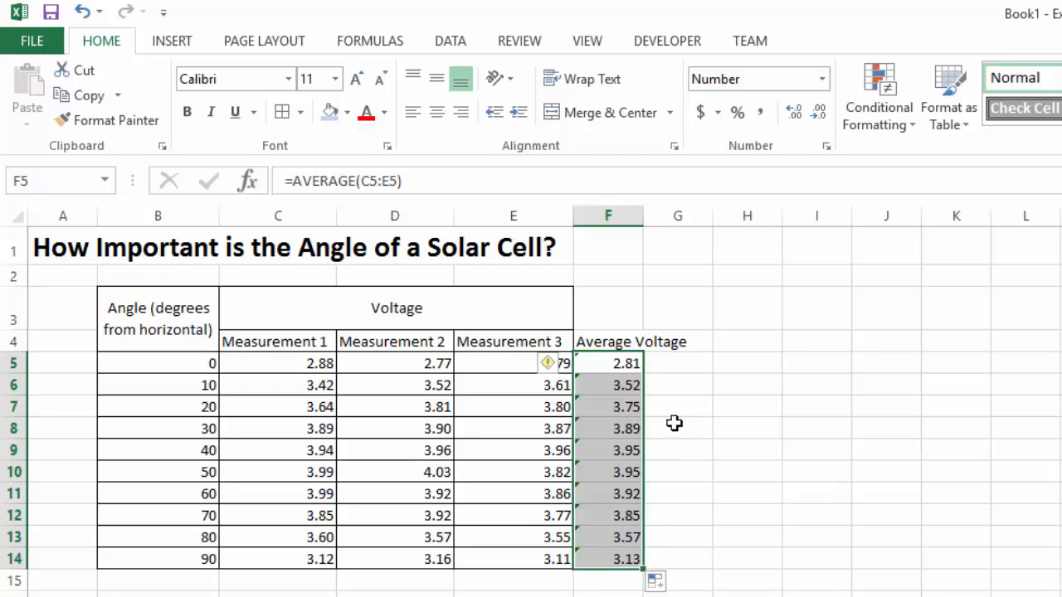
{"action": "left_click", "coordinate": [674, 425]}
Inspect the copied average formulas in F6 to F9, checking which cells the formula in F9 references.
{"action": "left_click", "coordinate": [620, 386]}
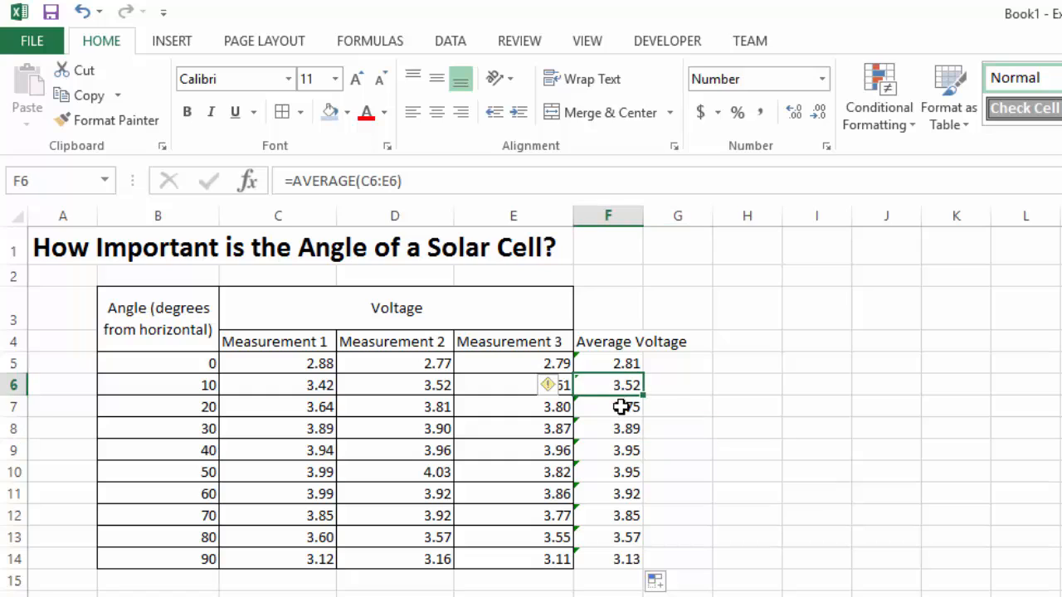
{"action": "left_click", "coordinate": [621, 406]}
{"action": "left_click", "coordinate": [613, 432]}
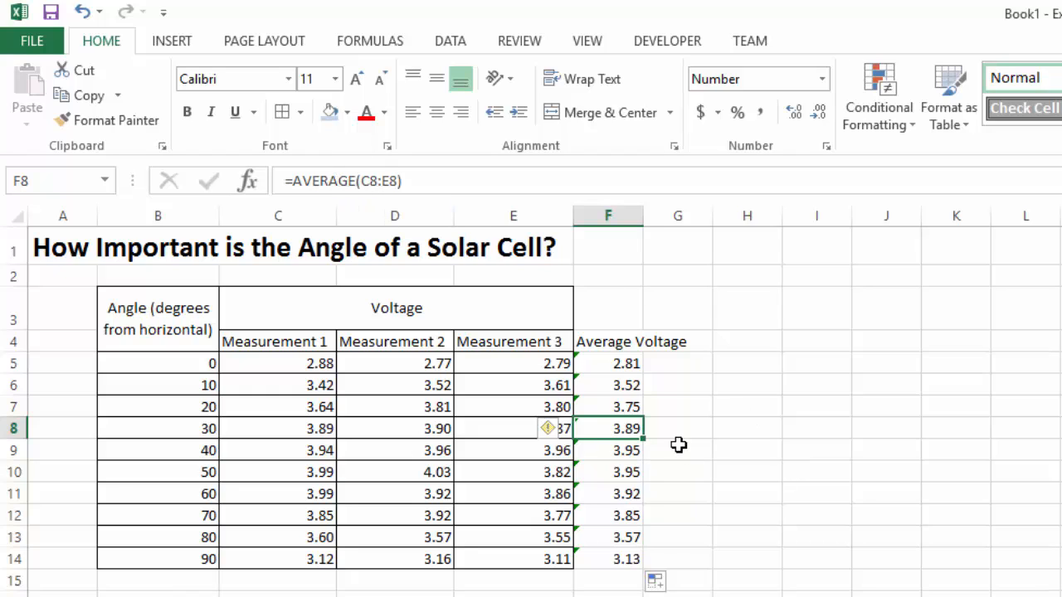
{"action": "left_click", "coordinate": [631, 453]}
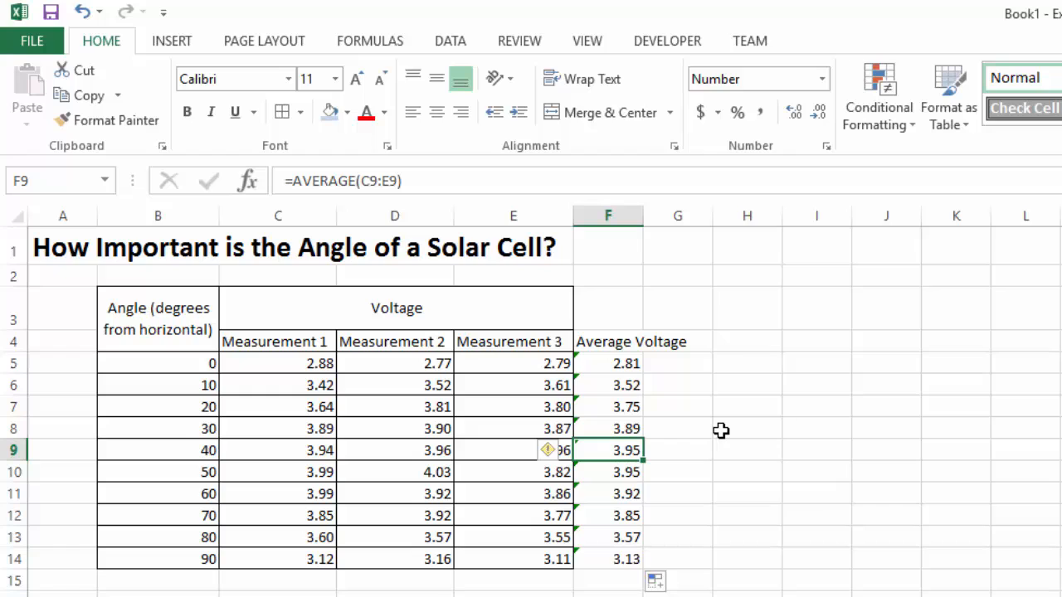
{"action": "key", "text": "F2"}
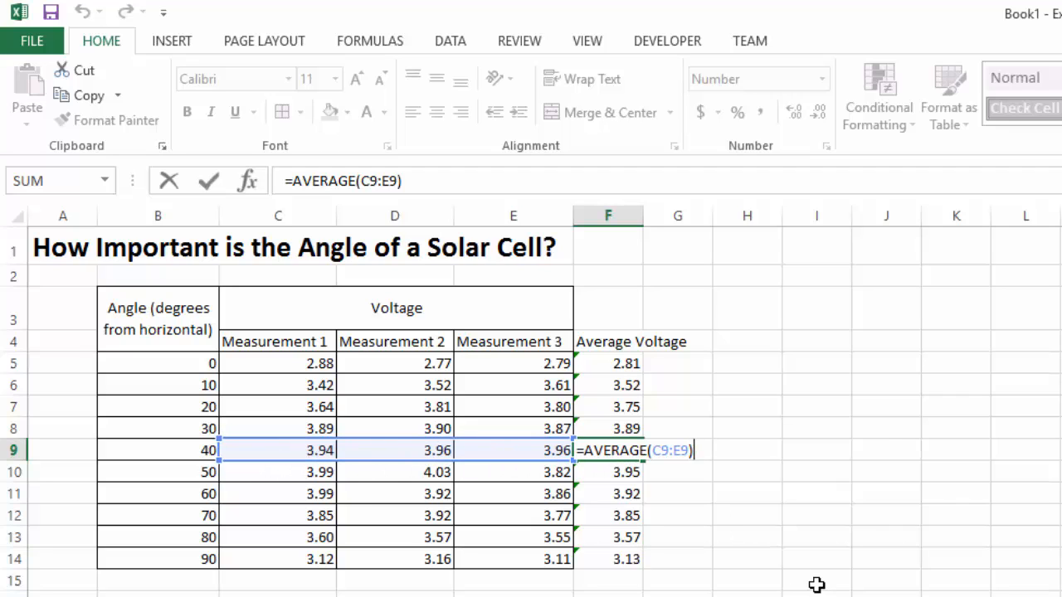
{"action": "key", "text": "Return"}
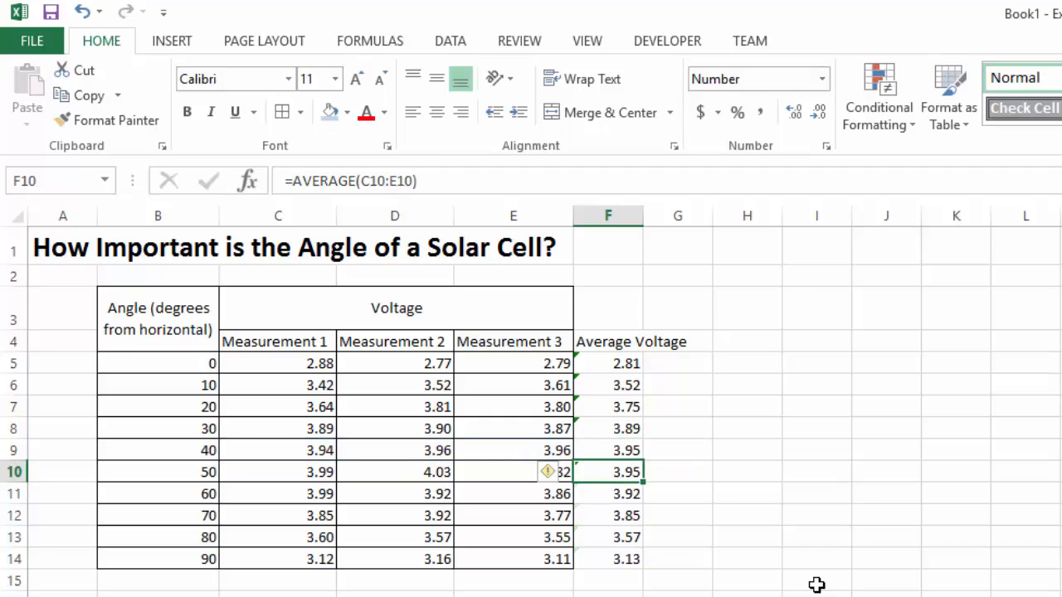
{"action": "key", "text": "Up"}
{"action": "key", "text": "Up"}
{"action": "key", "text": "Up"}
{"action": "key", "text": "Up"}
{"action": "key", "text": "Up"}
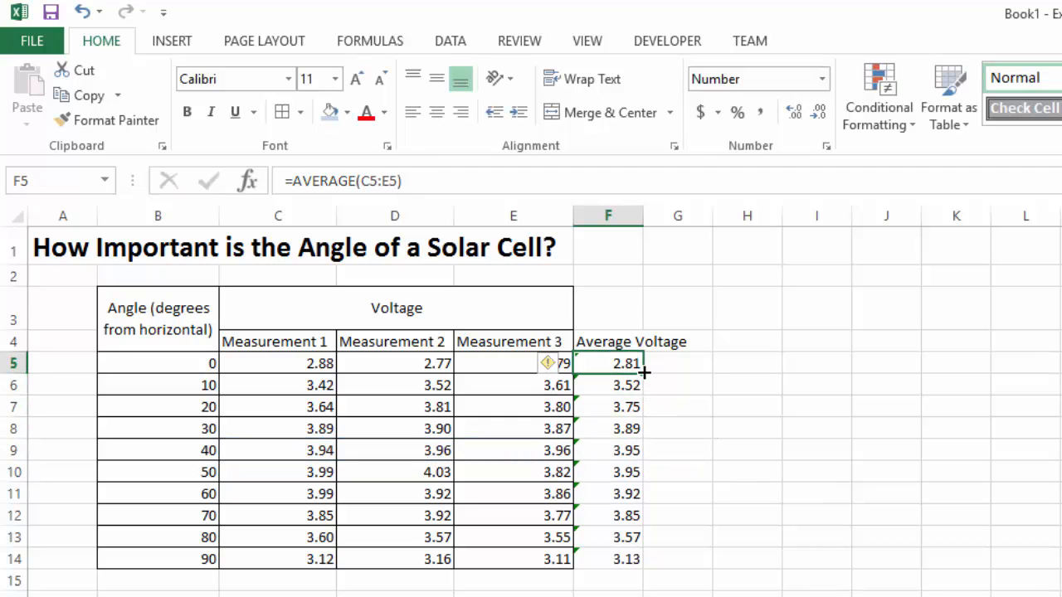
{"action": "key", "text": "Down"}
{"action": "key", "text": "Down"}
{"action": "key", "text": "Down"}
{"action": "key", "text": "Down"}
{"action": "key", "text": "Down"}
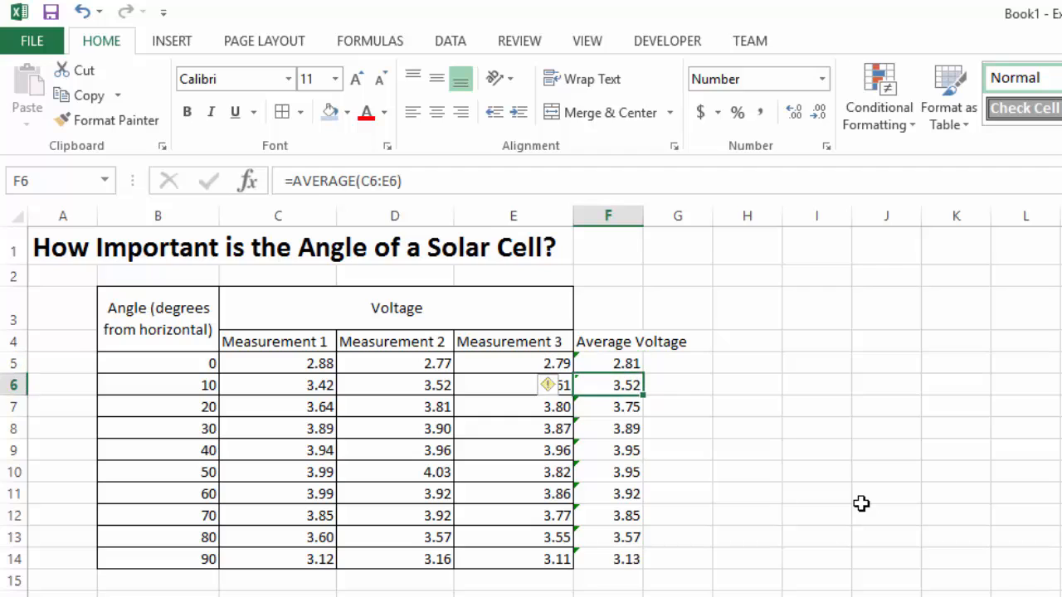
{"action": "key", "text": "Left"}
{"action": "key", "text": "Left"}
{"action": "key", "text": "Left"}
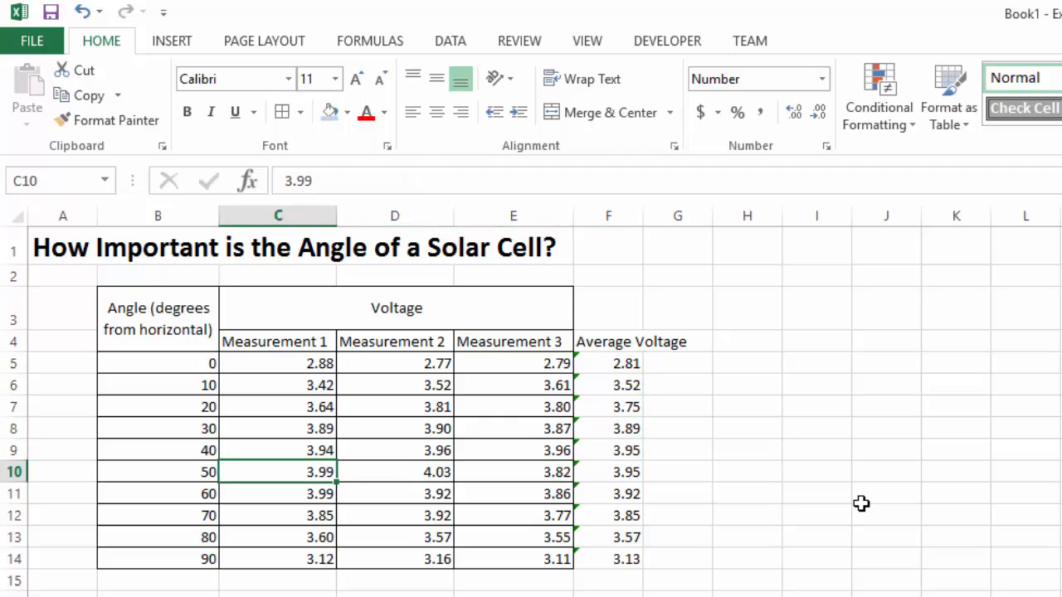
{"action": "key", "text": "Right"}
{"action": "key", "text": "Right"}
{"action": "key", "text": "Right"}
{"action": "key", "text": "Down"}
{"action": "key", "text": "Down"}
{"action": "key", "text": "Down"}
{"action": "key", "text": "Down"}
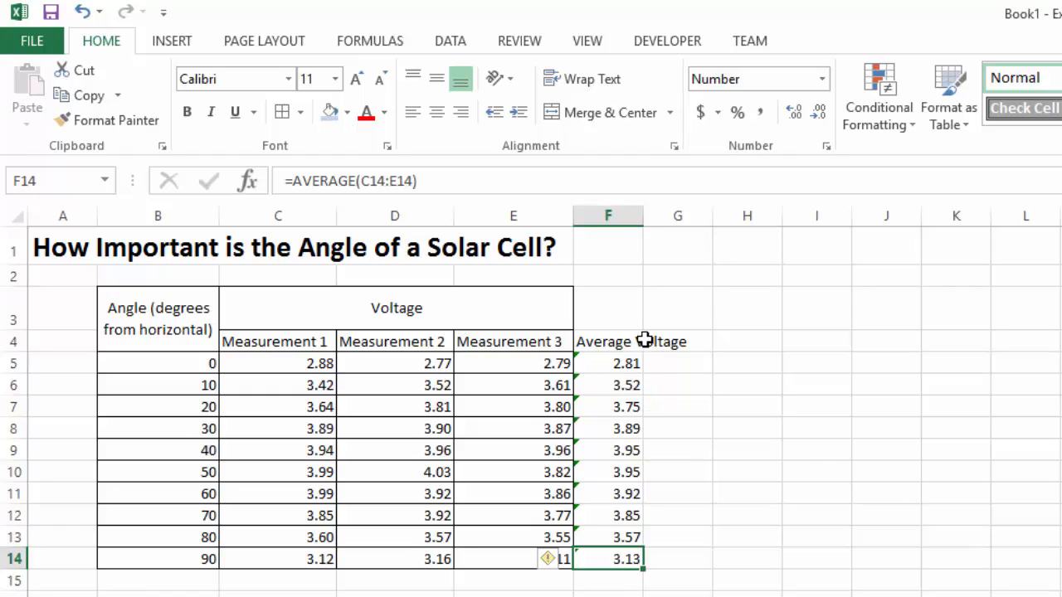
Autofit the width of column F to the Average Voltage heading.
{"action": "left_click", "coordinate": [624, 214]}
{"action": "mouse_move", "coordinate": [623, 215]}
{"action": "left_mouse_down"}
{"action": "mouse_move", "coordinate": [685, 216]}
{"action": "mouse_move", "coordinate": [611, 220]}
{"action": "left_mouse_up"}
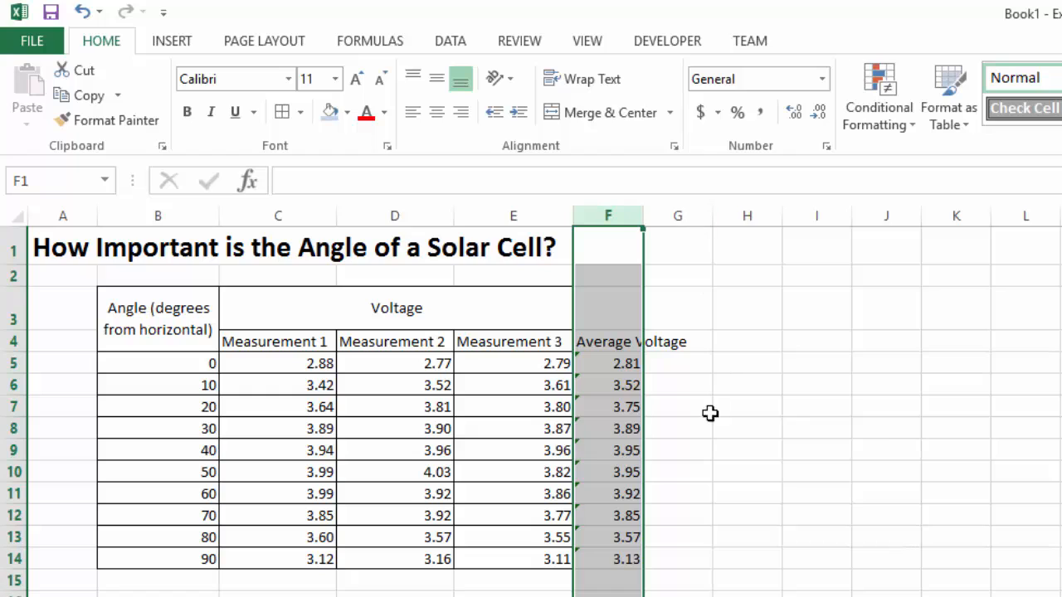
{"action": "double_click", "coordinate": [642, 214]}
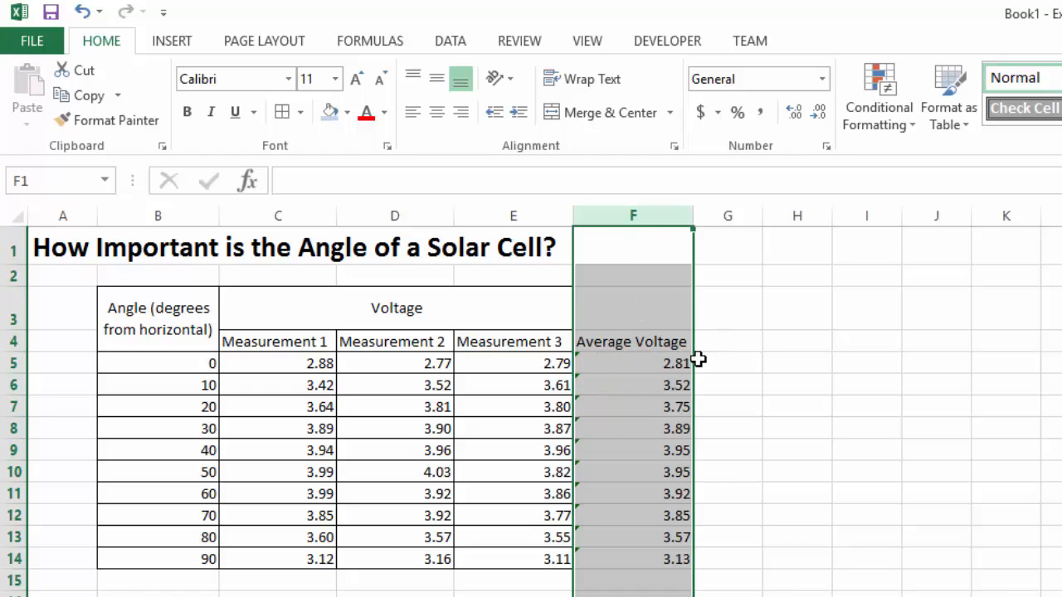
{"action": "left_click", "coordinate": [639, 340]}
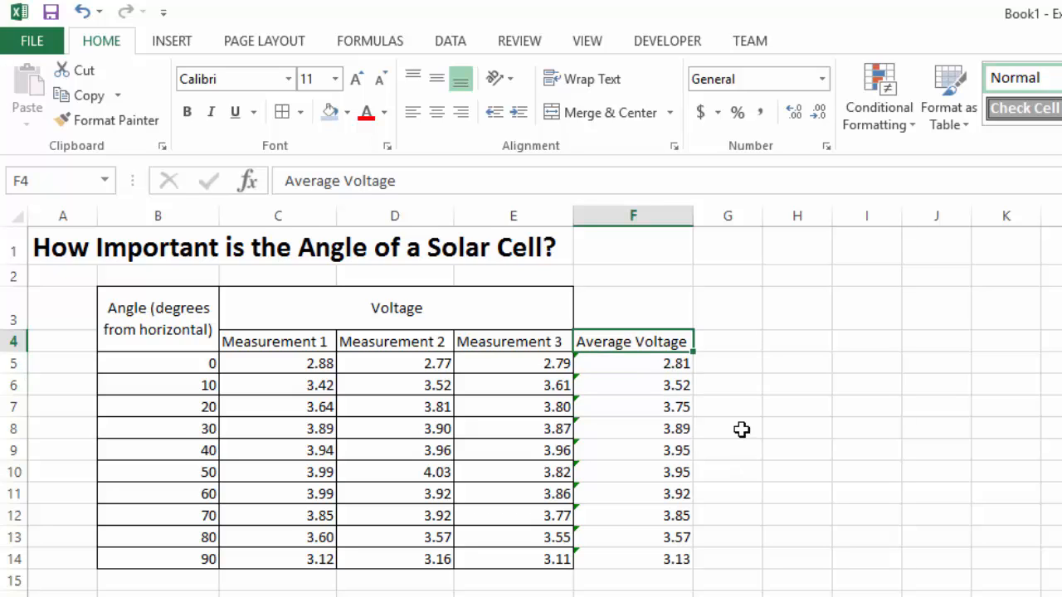
{"action": "left_click", "coordinate": [714, 341]}
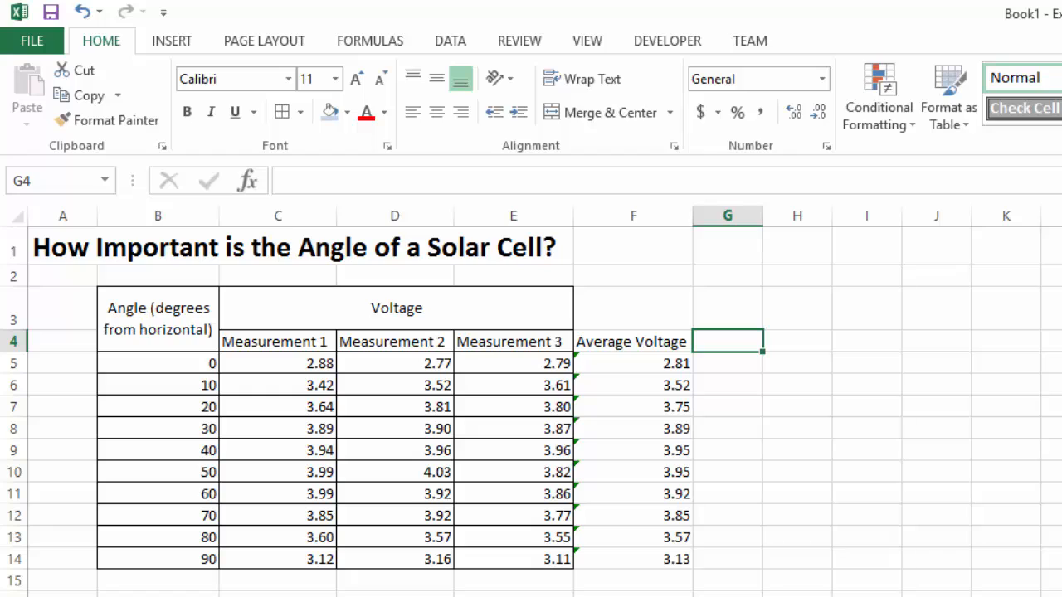
Enter the heading "Average Power (W)" in cell G4, beside the Average Voltage heading.
{"action": "type", "text": "Average"}
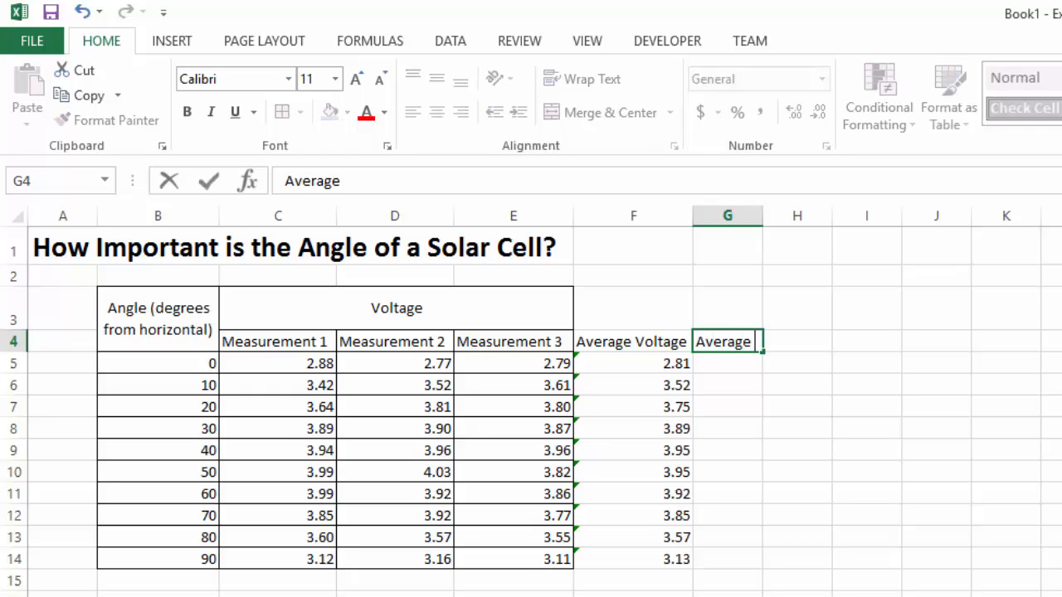
{"action": "type", "text": " Power "}
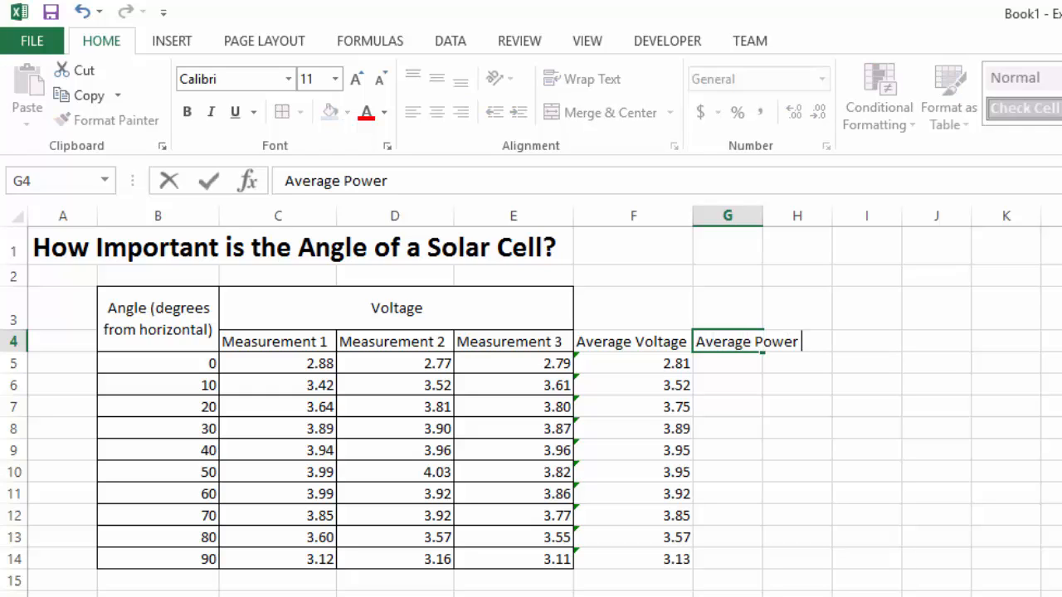
{"action": "type", "text": "(W)"}
{"action": "key", "text": "Return"}
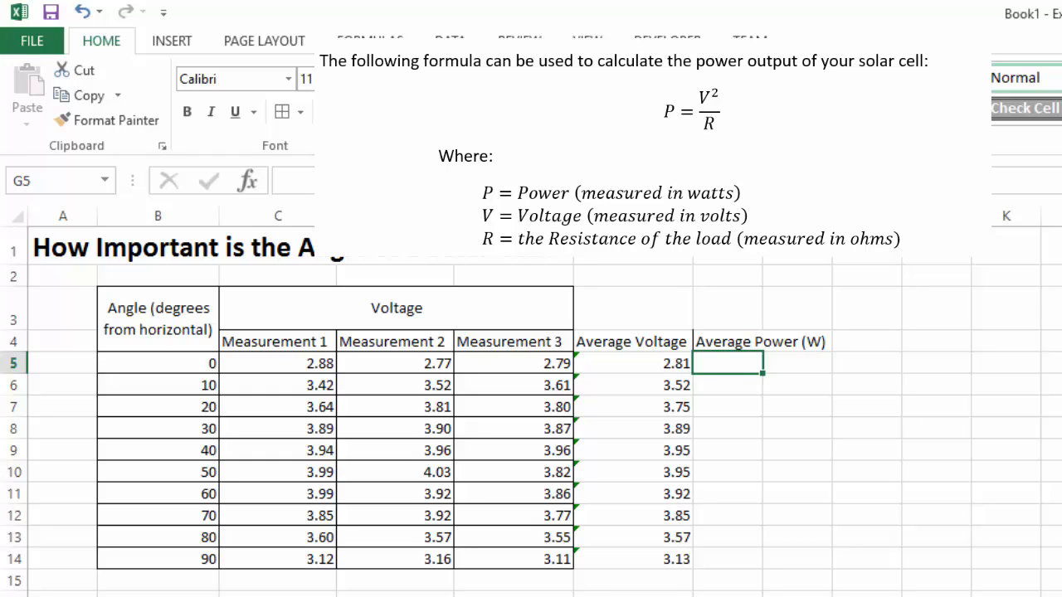
Enter the formula =F5^2/27 in cell G5 to calculate the power at 0 degrees from the average voltage.
{"action": "left_click", "coordinate": [657, 363]}
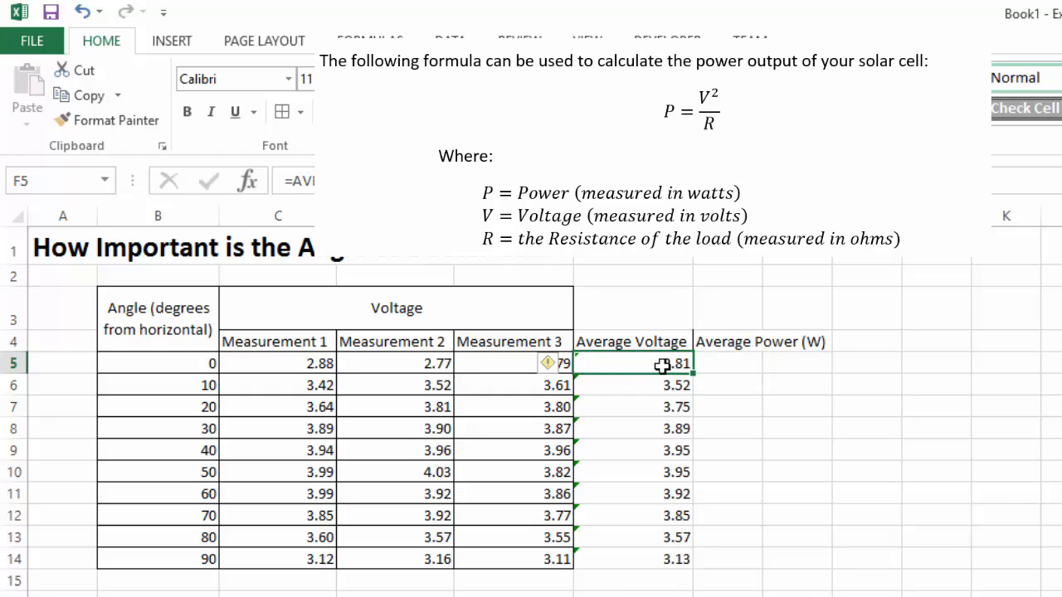
{"action": "left_click", "coordinate": [738, 365]}
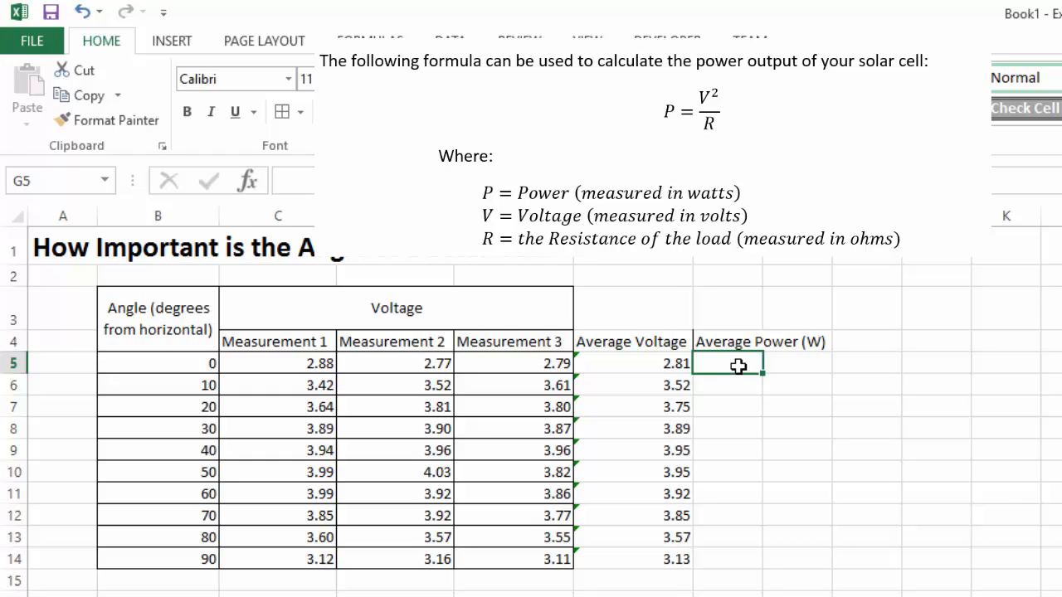
{"action": "type", "text": "="}
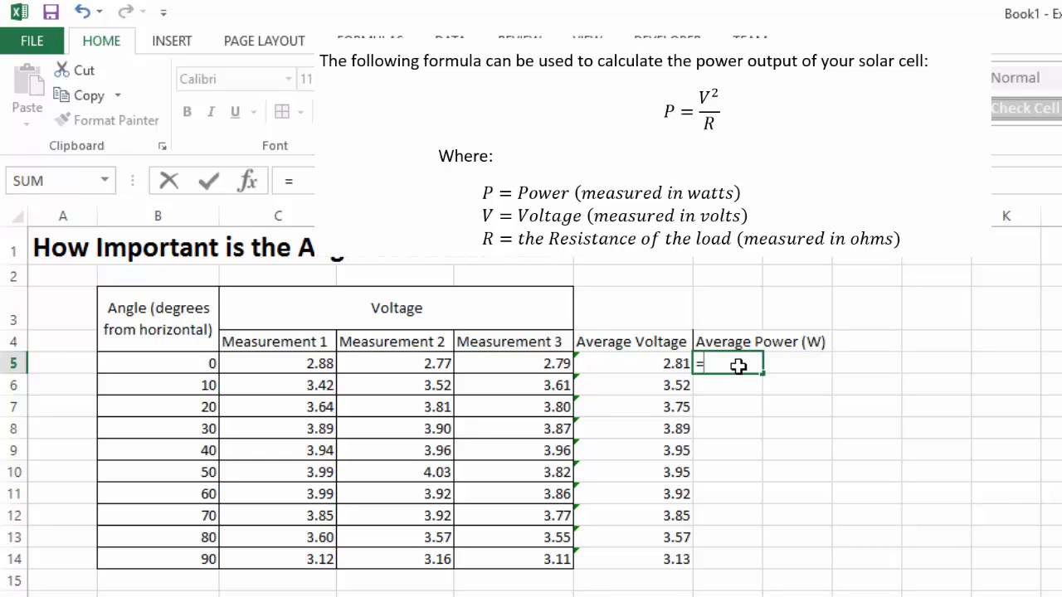
{"action": "left_click", "coordinate": [659, 359]}
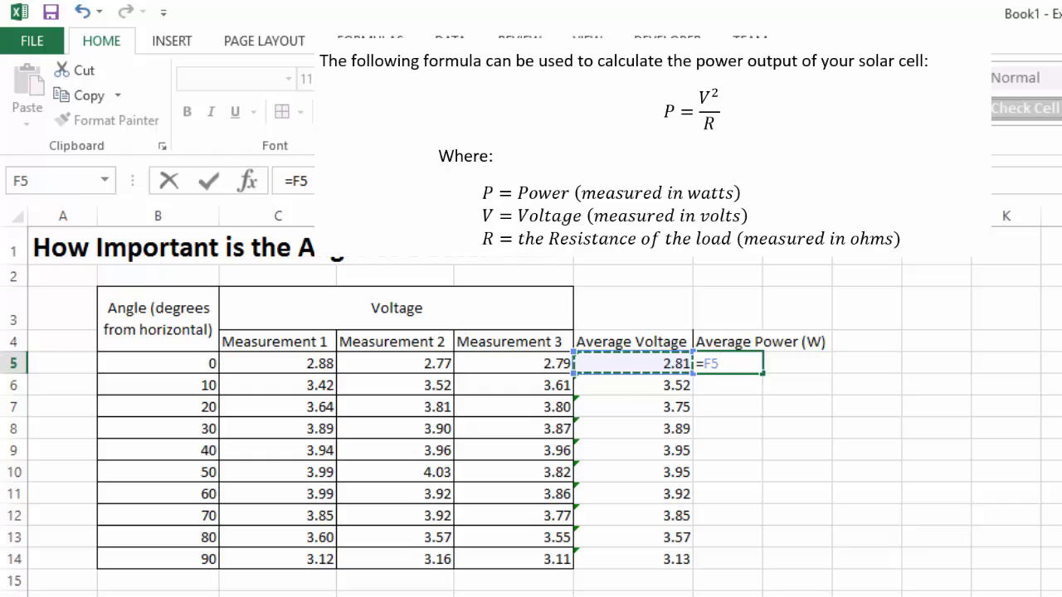
{"action": "type", "text": "^2"}
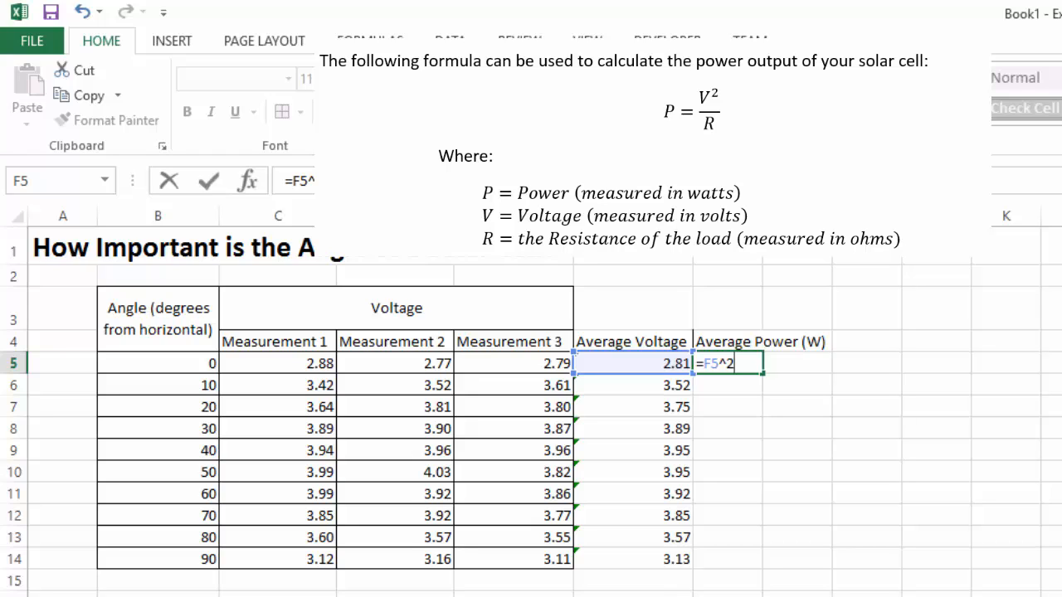
{"action": "type", "text": "/27"}
{"action": "key", "text": "Return"}
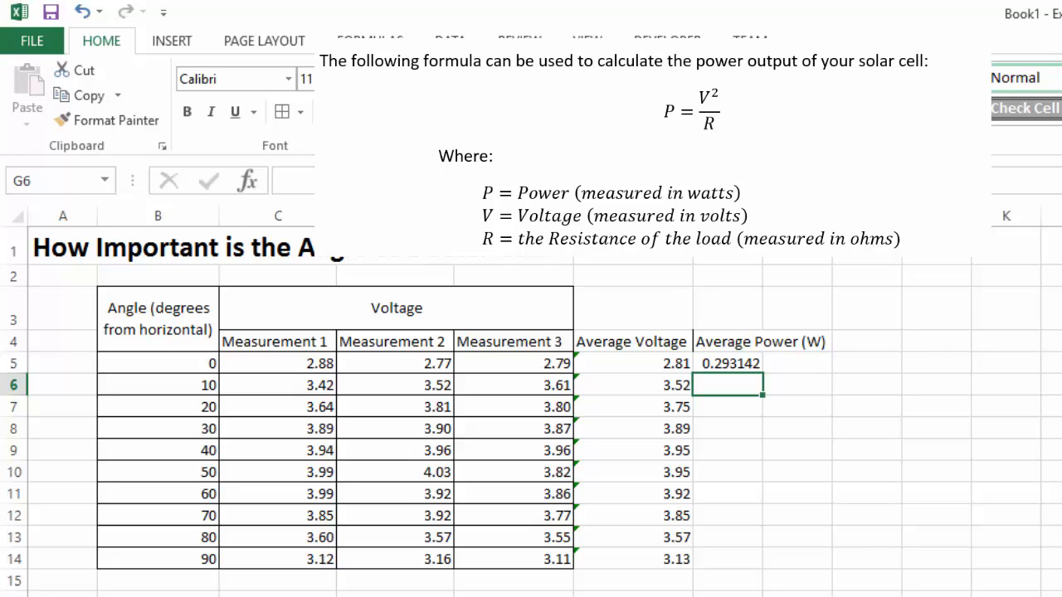
Format the power value in cell G5 as a Number with 2 decimal places.
{"action": "left_click", "coordinate": [728, 363]}
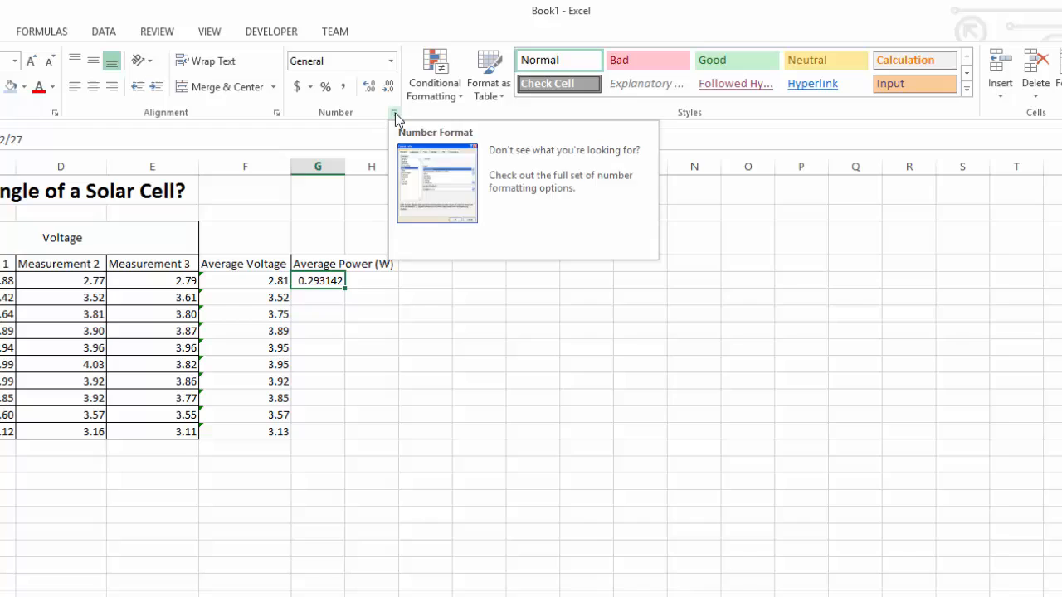
{"action": "left_click", "coordinate": [395, 115]}
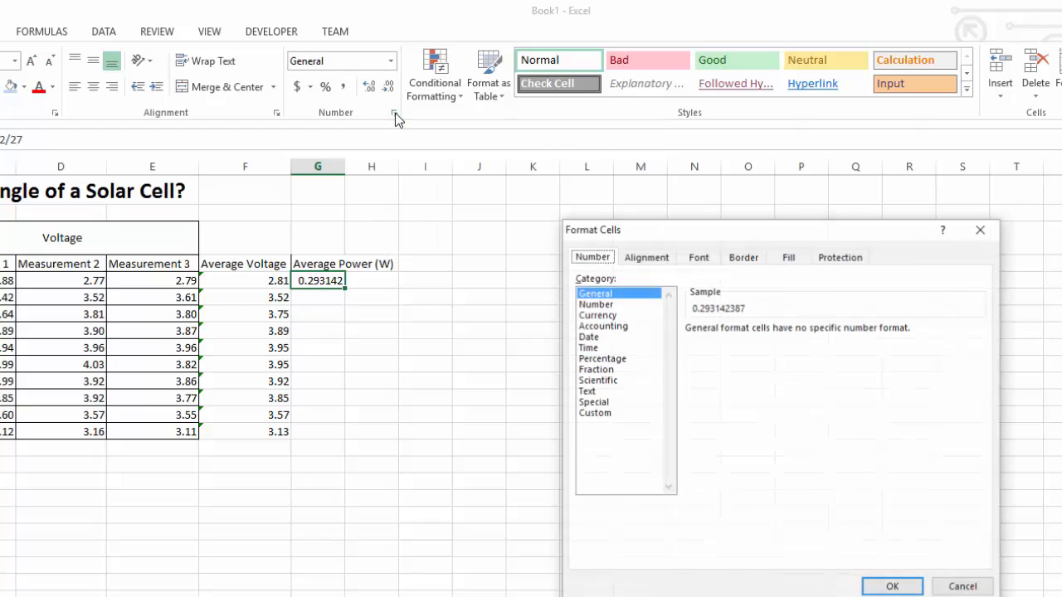
{"action": "left_click", "coordinate": [594, 304]}
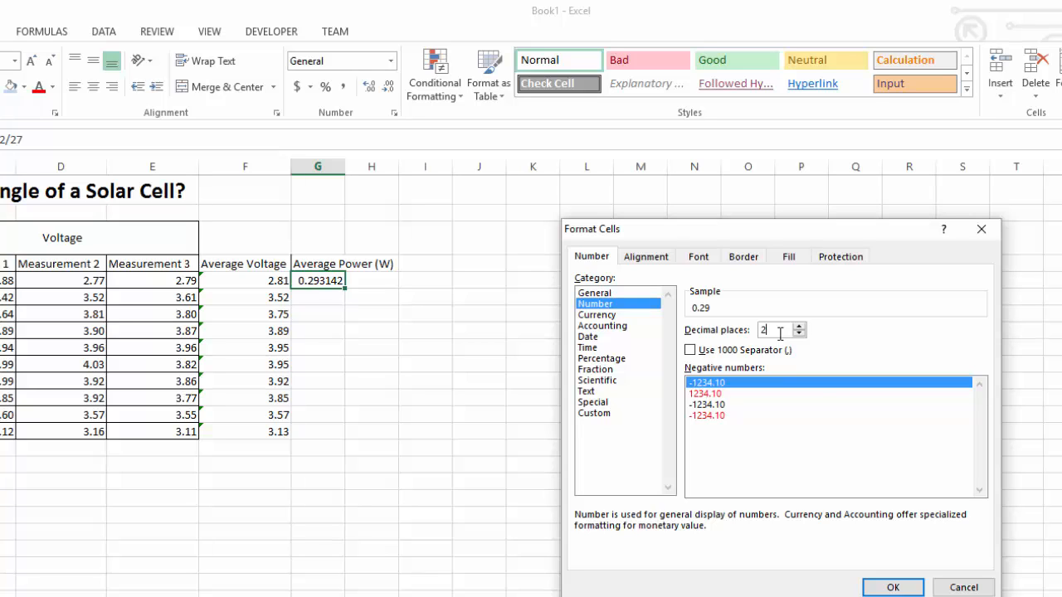
{"action": "left_click", "coordinate": [908, 589]}
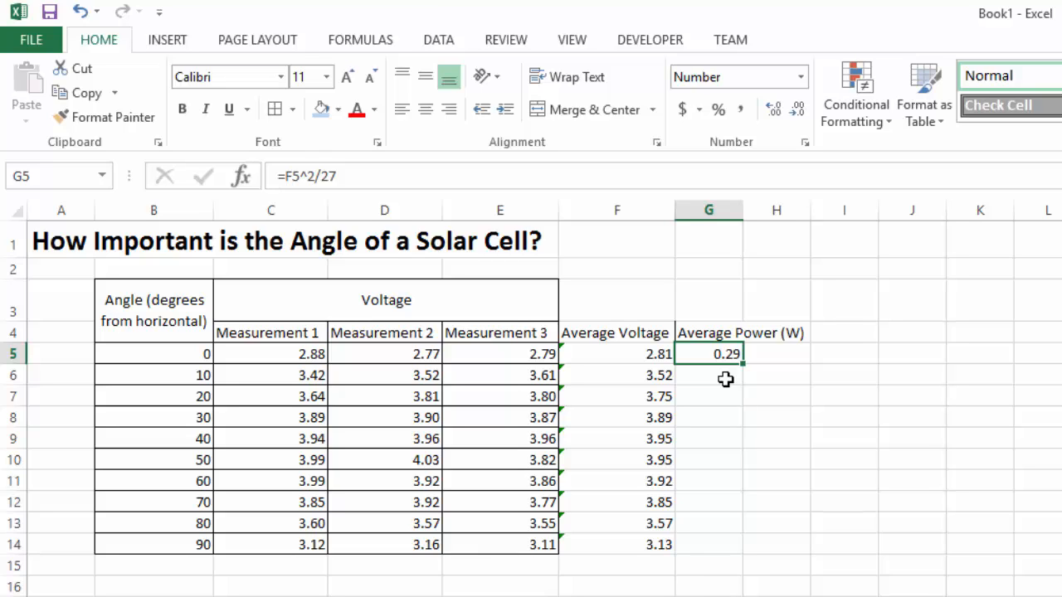
{"action": "left_click", "coordinate": [726, 378]}
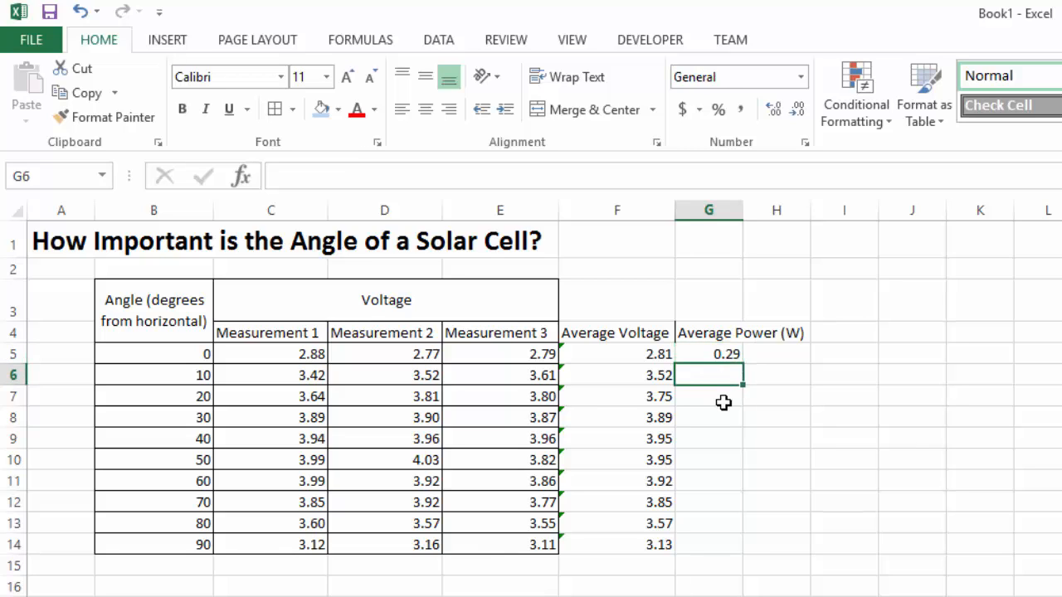
{"action": "left_click", "coordinate": [723, 397]}
{"action": "left_click", "coordinate": [723, 419]}
{"action": "left_click", "coordinate": [716, 440]}
{"action": "left_click", "coordinate": [718, 457]}
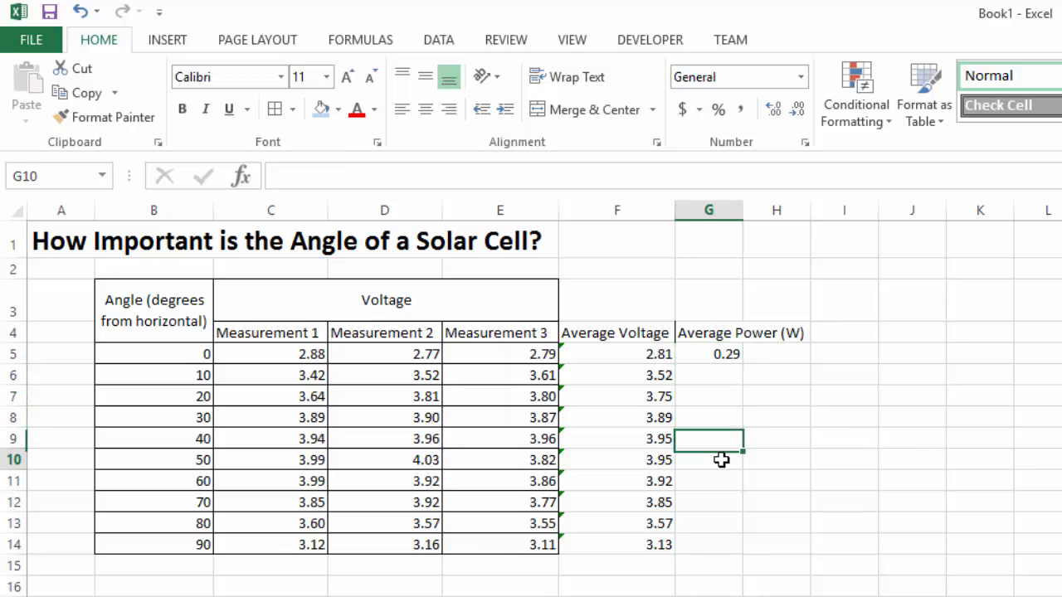
{"action": "left_click", "coordinate": [718, 483]}
{"action": "left_click", "coordinate": [719, 503]}
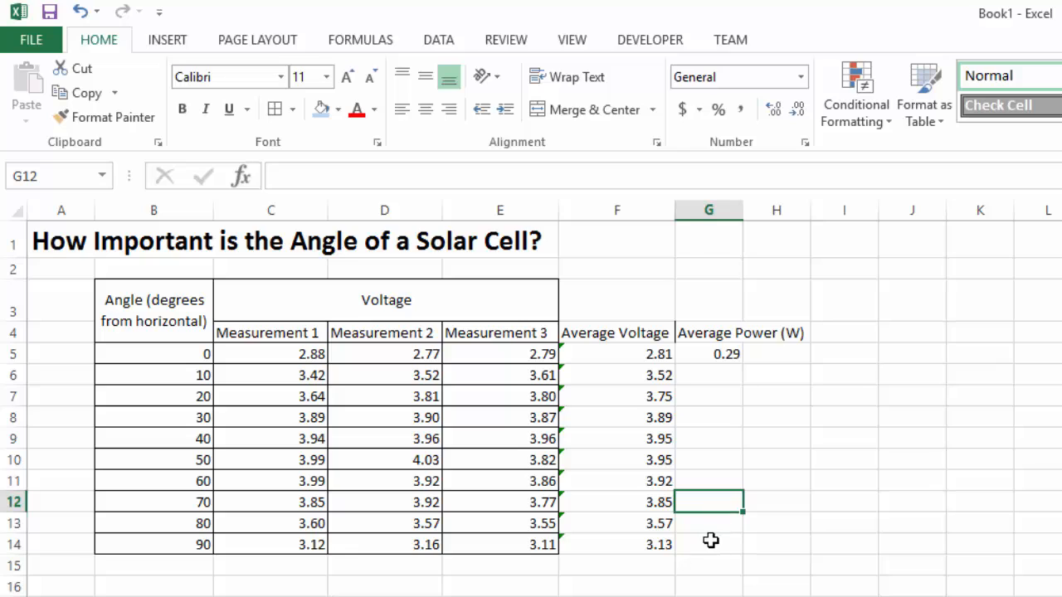
{"action": "left_click", "coordinate": [712, 522]}
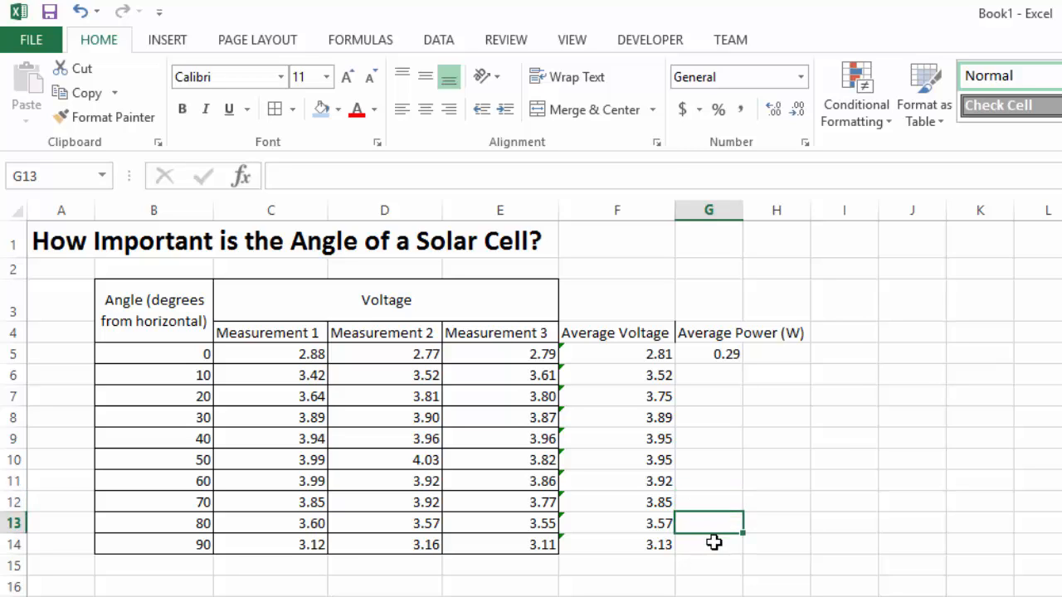
Fill the power formula from G5 down to G14 for all remaining angles.
{"action": "left_click", "coordinate": [718, 354]}
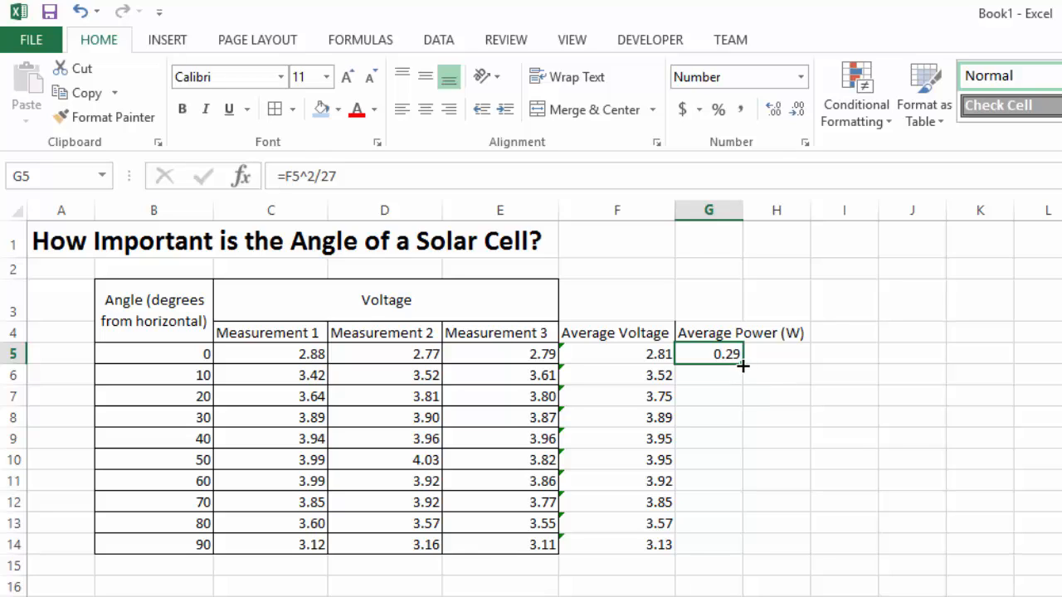
{"action": "left_click_drag", "start_coordinate": [740, 366], "coordinate": [743, 547]}
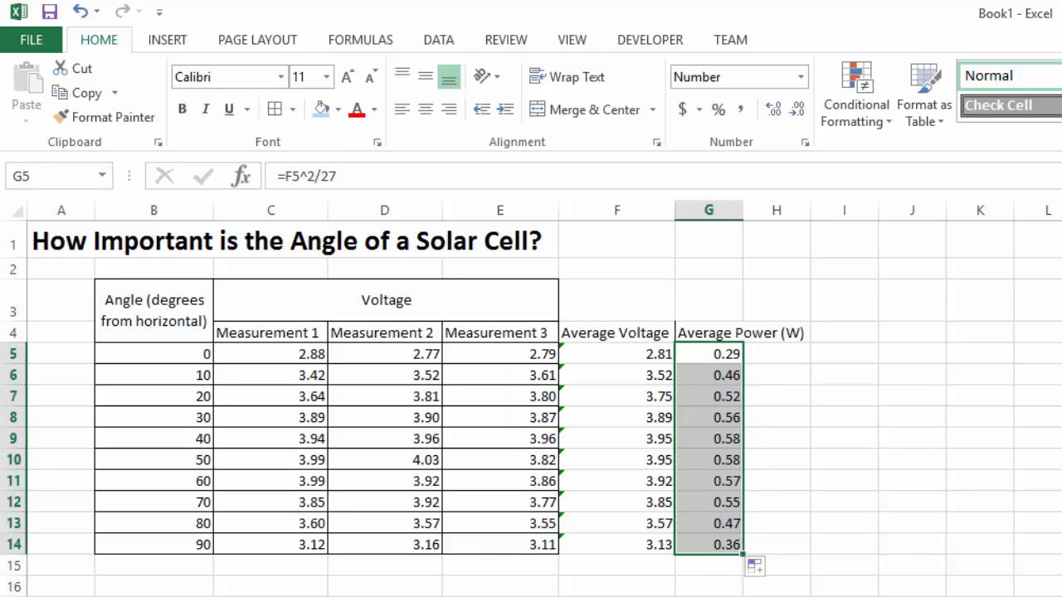
{"action": "left_click", "coordinate": [715, 586]}
Inspect the copied power formula in cell G10, checking which average voltage cell it references.
{"action": "left_click", "coordinate": [720, 459]}
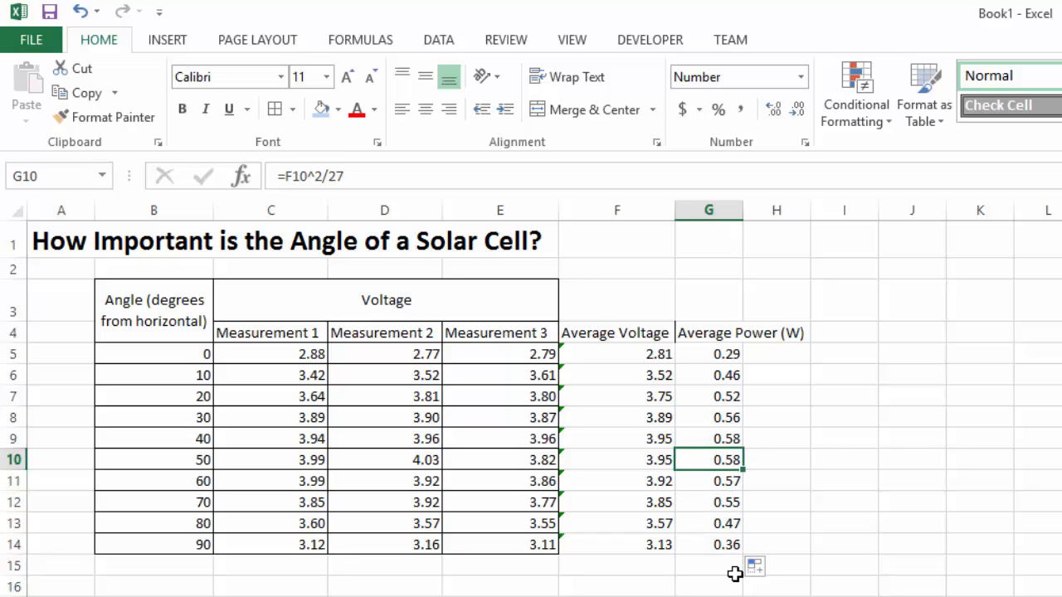
{"action": "key", "text": "F2"}
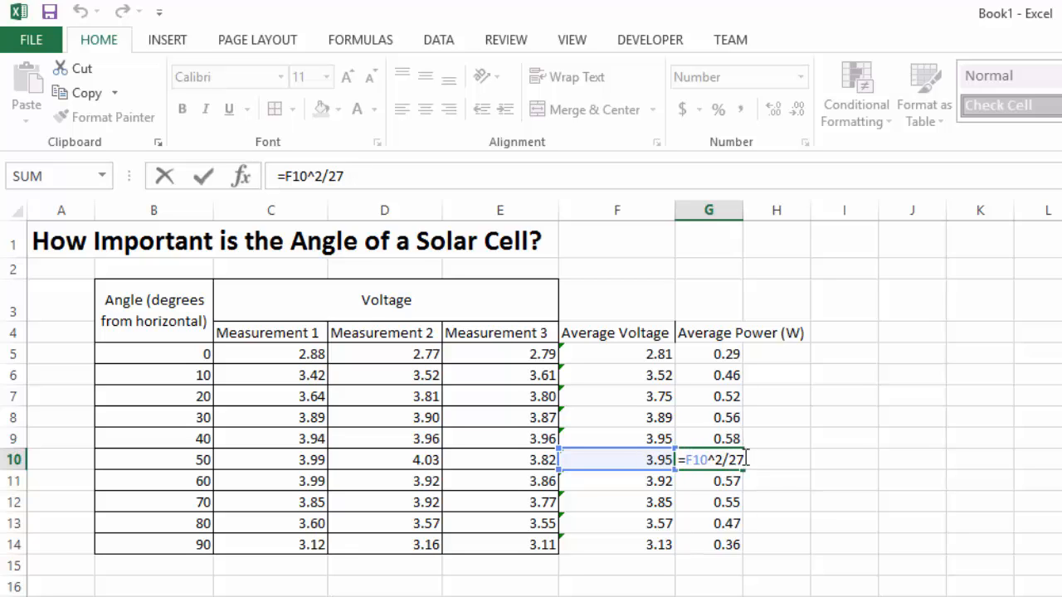
{"action": "key", "text": "Return"}
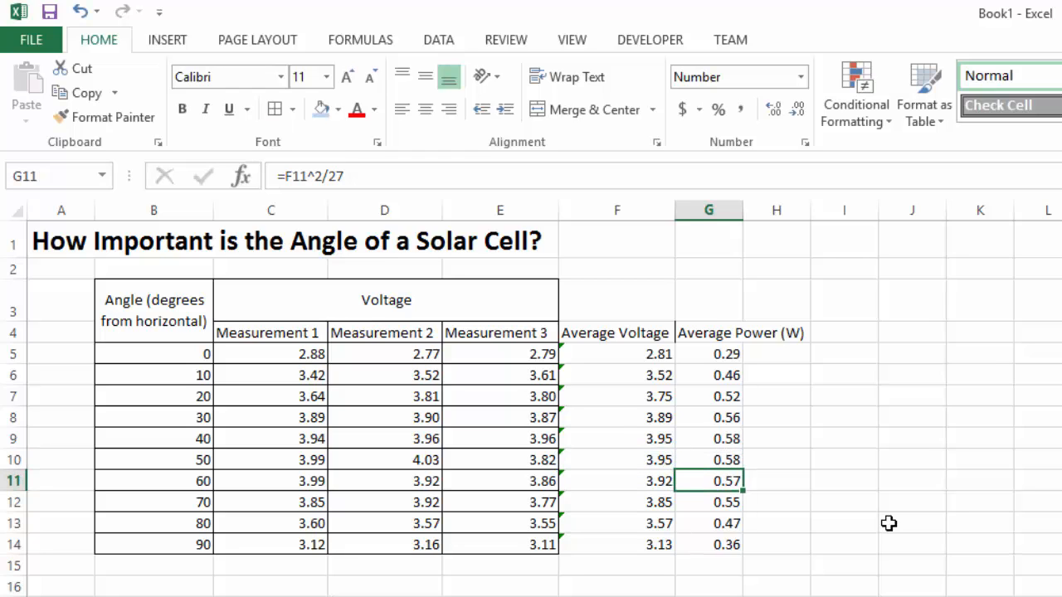
Autofit the width of column G to the Average Power (W) heading.
{"action": "key", "text": "Up"}
{"action": "key", "text": "Up"}
{"action": "key", "text": "Up"}
{"action": "key", "text": "Up"}
{"action": "key", "text": "Up"}
{"action": "key", "text": "Up"}
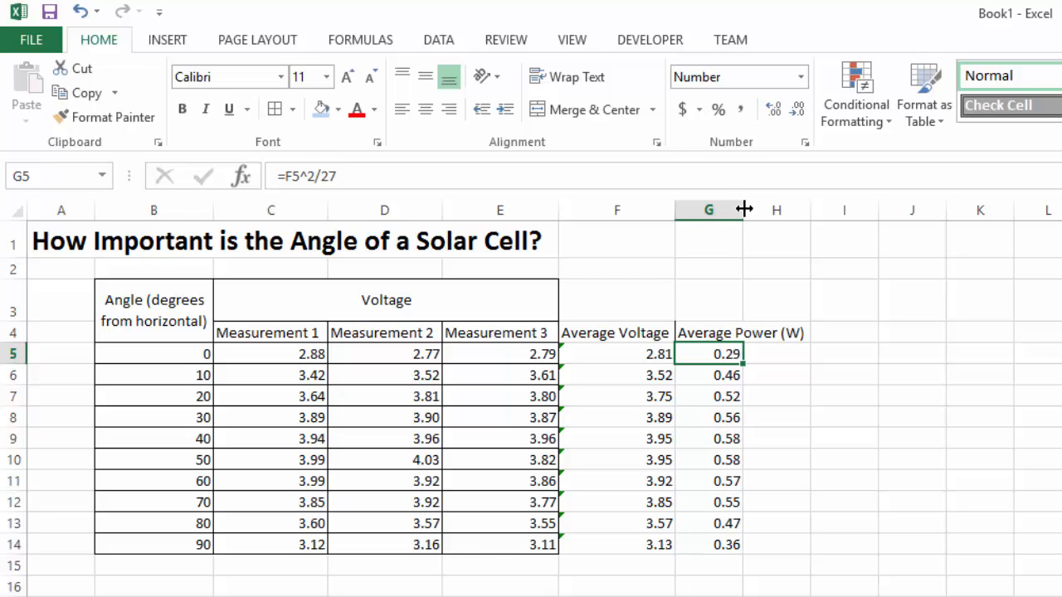
{"action": "double_click", "coordinate": [744, 209]}
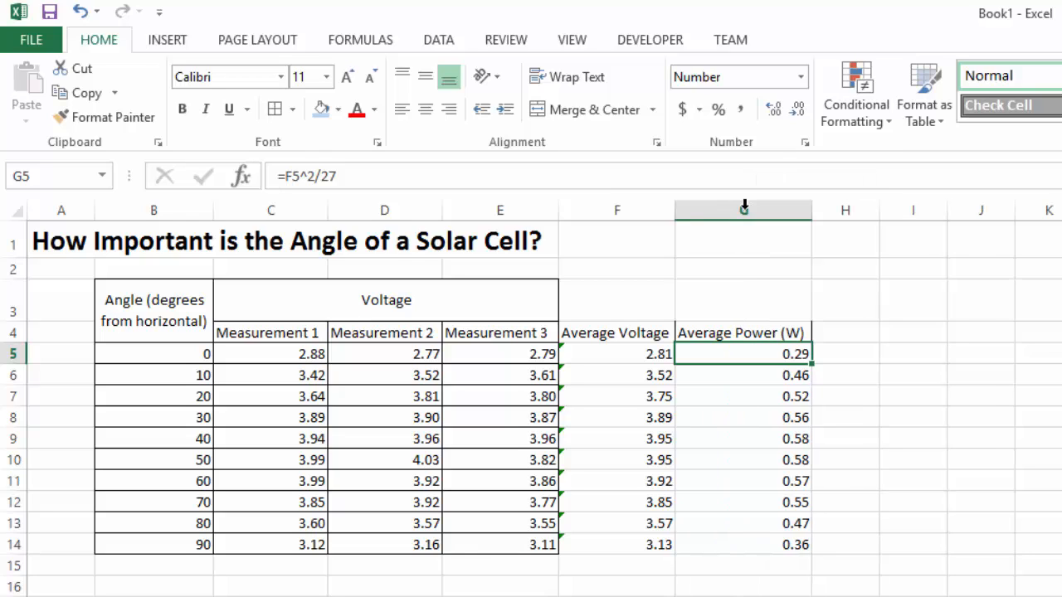
Enter the heading "Average Power (mW)" in cell H4.
{"action": "left_click", "coordinate": [843, 334]}
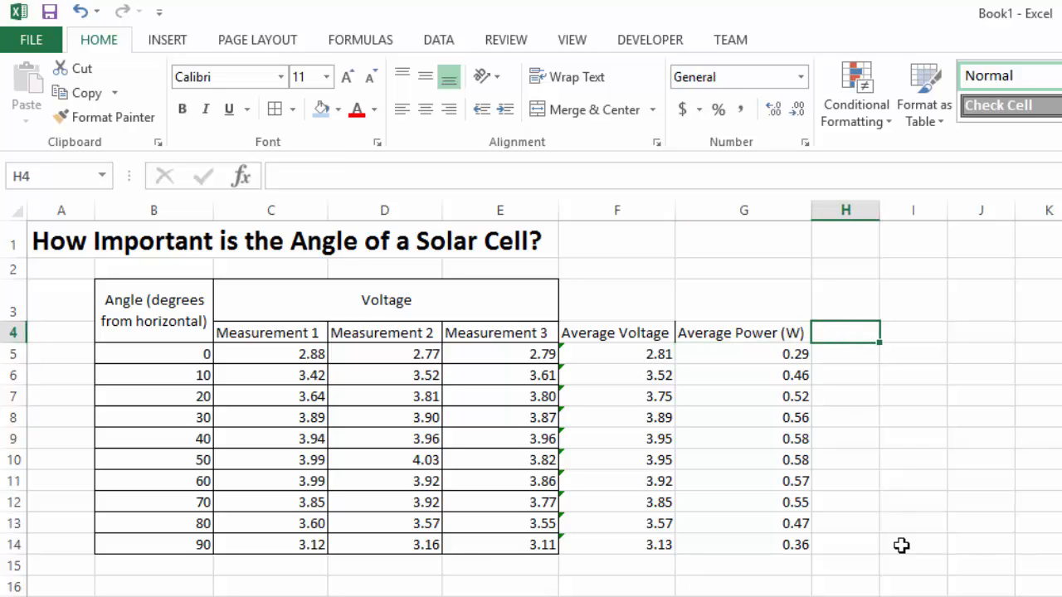
{"action": "type", "text": "Average"}
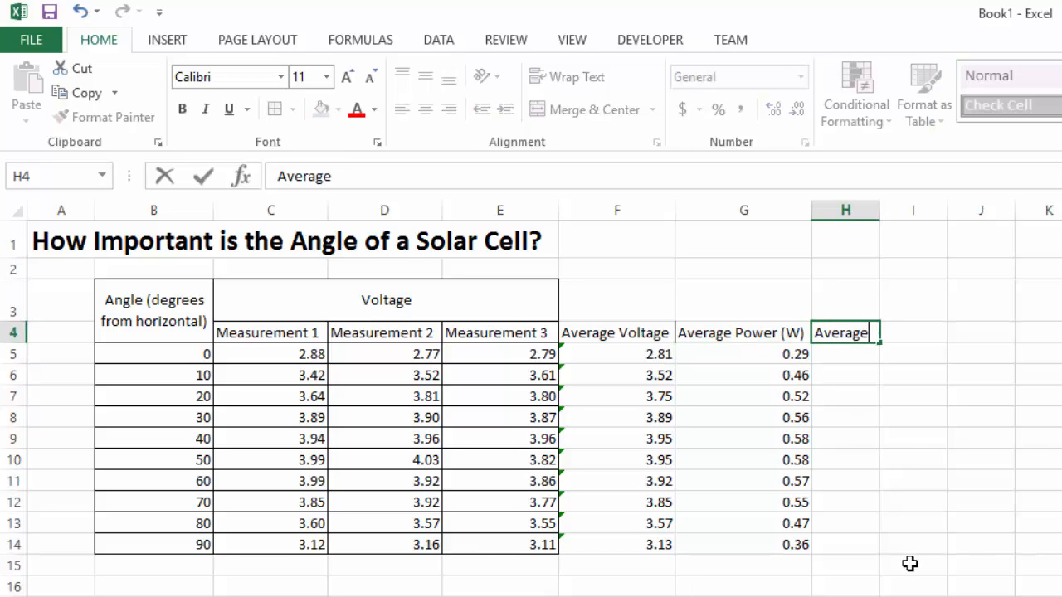
{"action": "type", "text": " Power"}
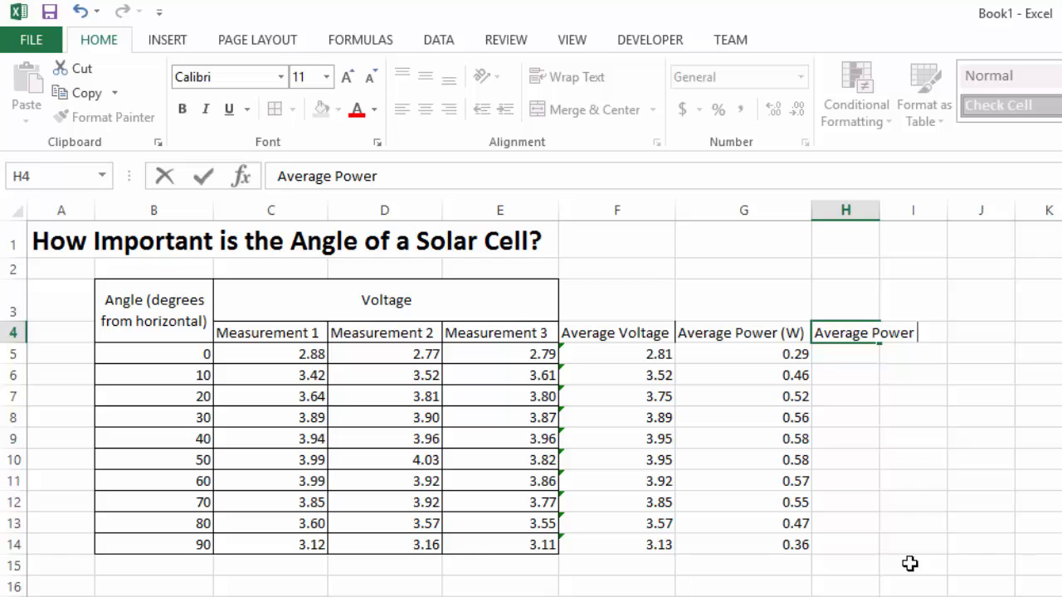
{"action": "type", "text": " (mW"}
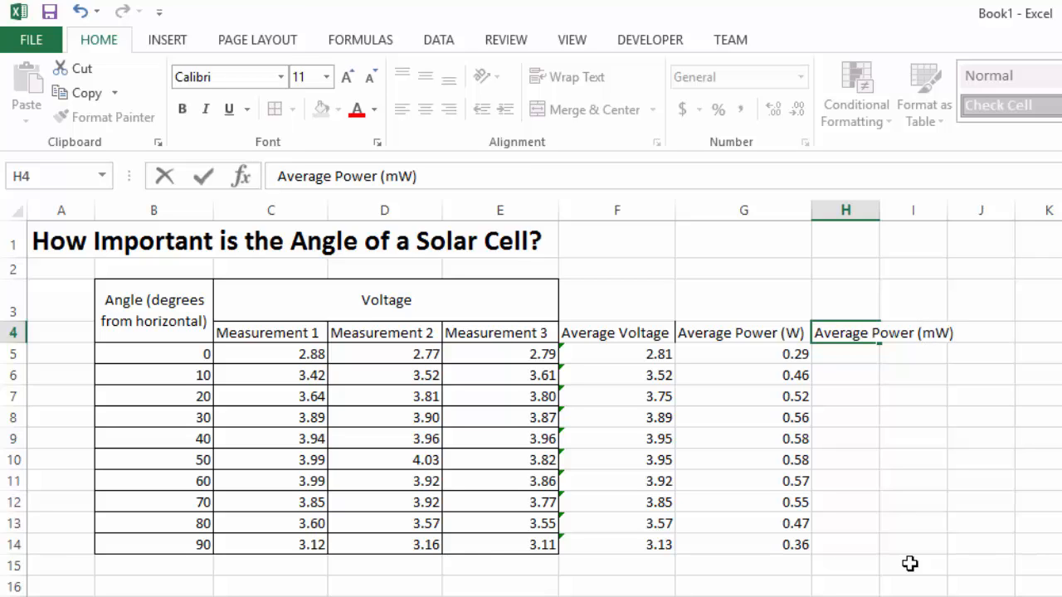
{"action": "type", "text": ")"}
{"action": "key", "text": "Return"}
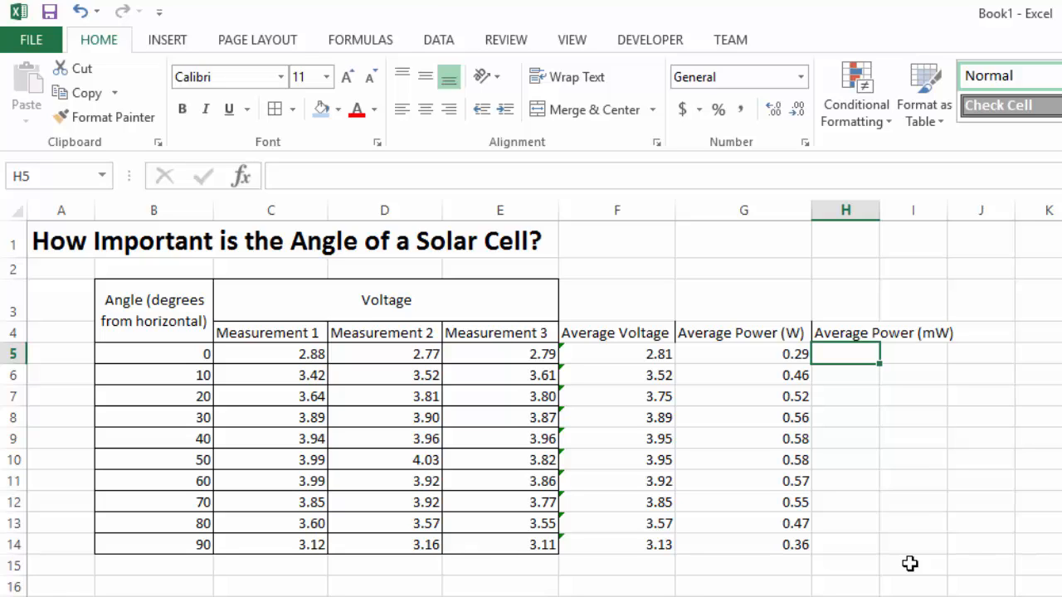
Enter the formula =G5*1000 in cell H5 to convert the 0-degree power from watts to milliwatts.
{"action": "type", "text": "="}
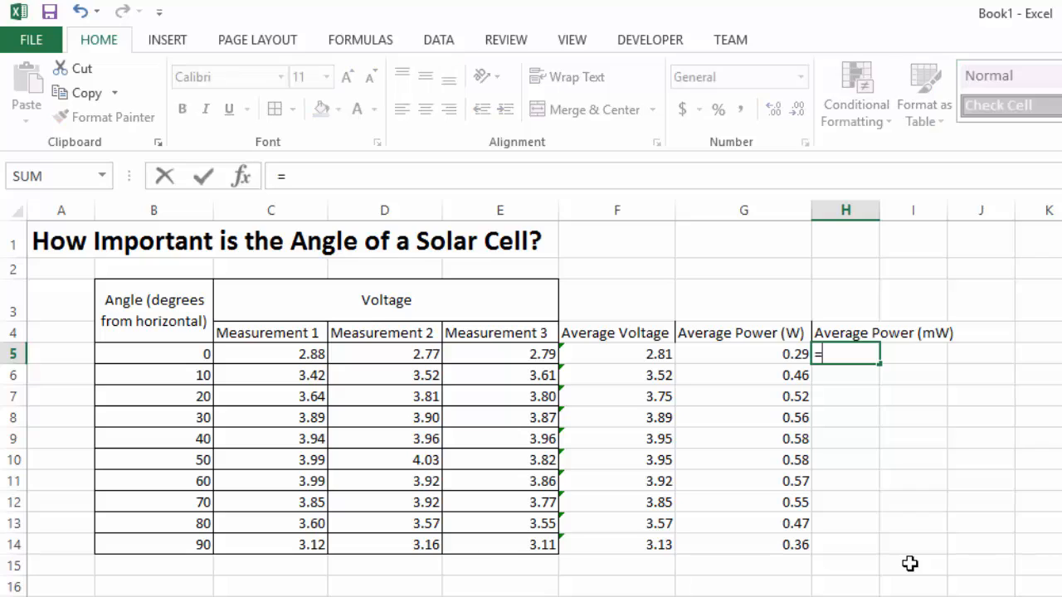
{"action": "left_click", "coordinate": [783, 353]}
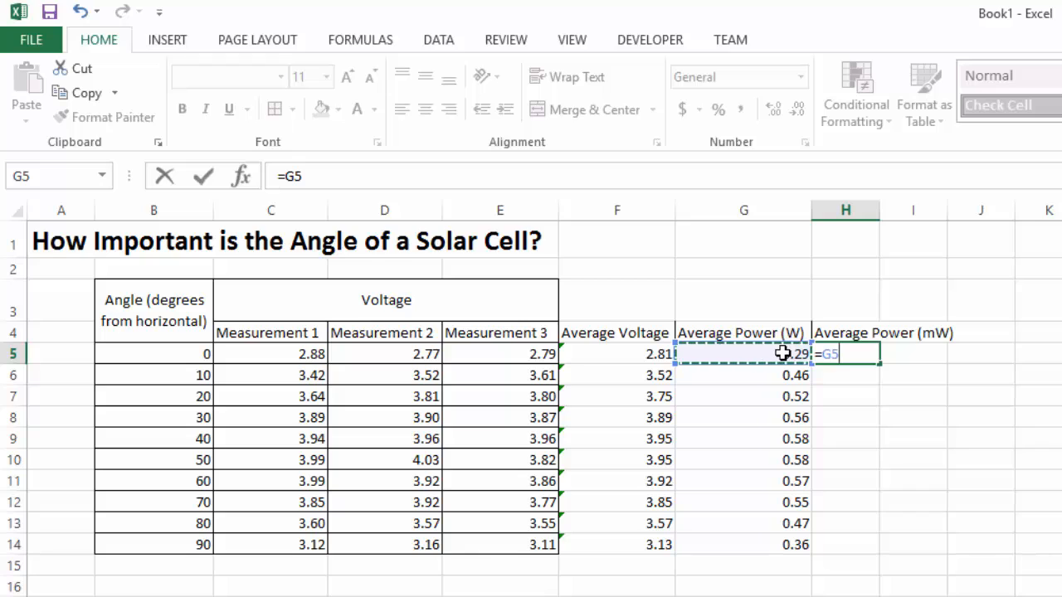
{"action": "type", "text": "*"}
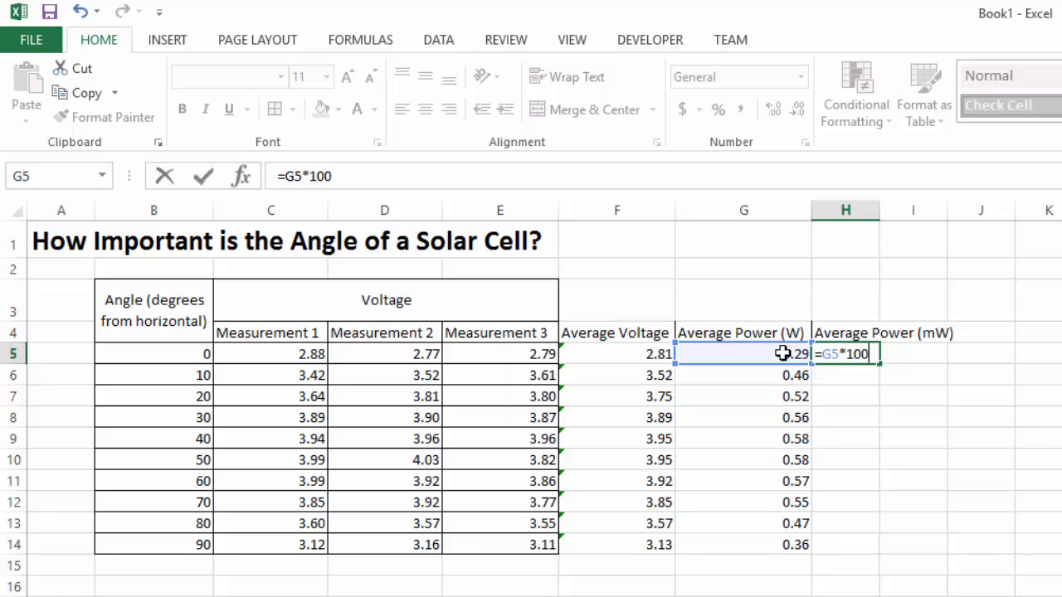
{"action": "key", "text": "Return"}
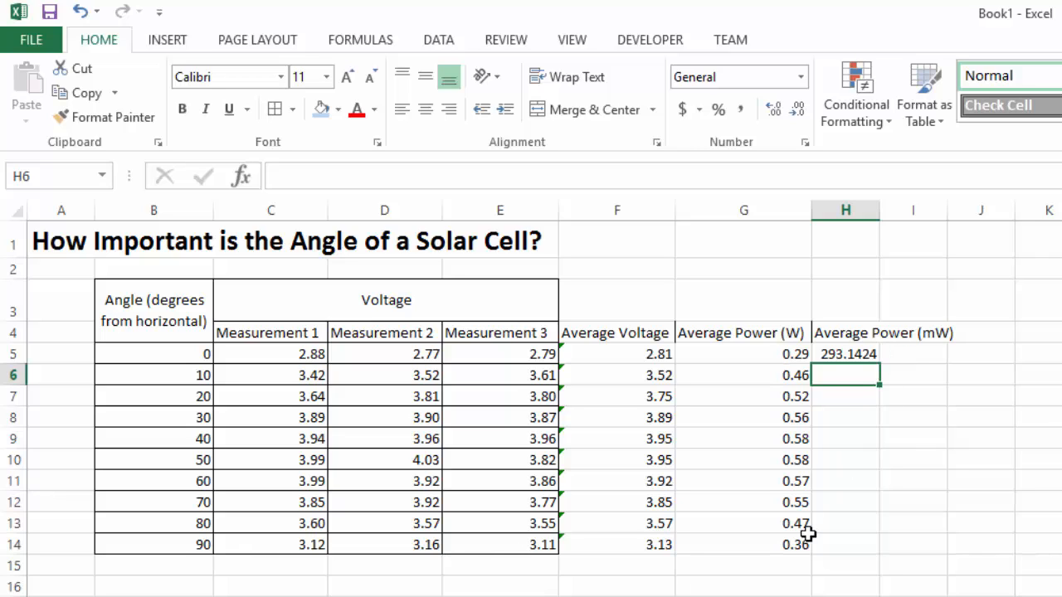
Format the 0-degree milliwatt power in cell H5 as a Number with 0 decimal places.
{"action": "left_click", "coordinate": [856, 354]}
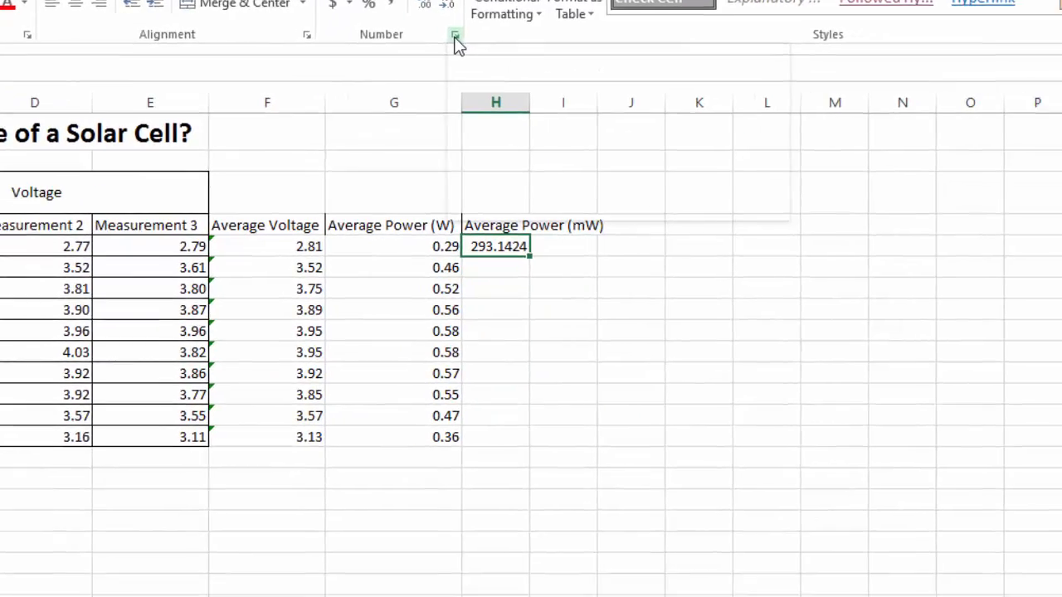
{"action": "left_click", "coordinate": [806, 144]}
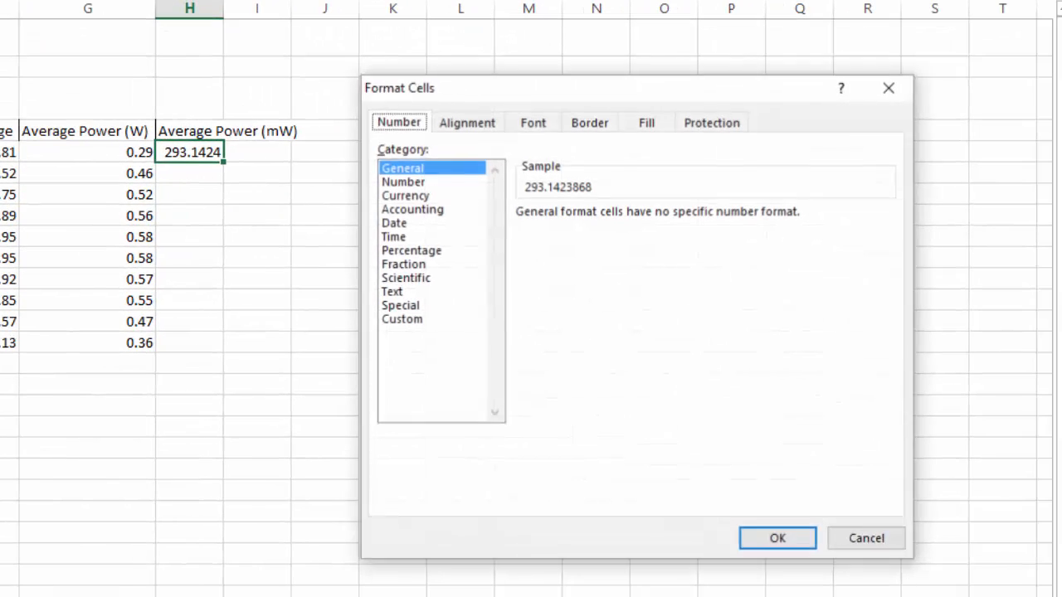
{"action": "left_click", "coordinate": [423, 183]}
{"action": "left_click", "coordinate": [660, 219]}
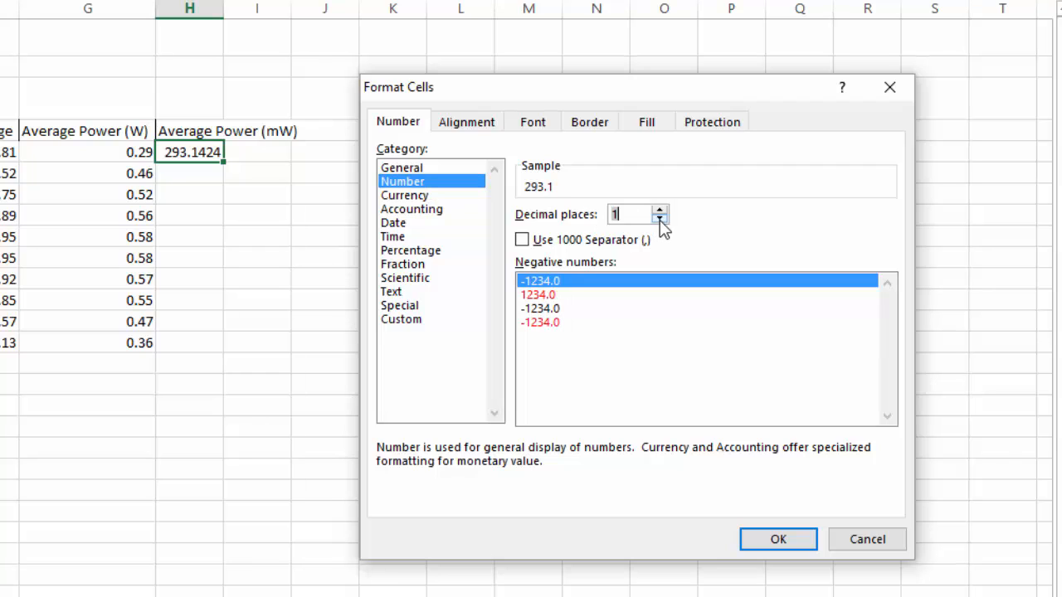
{"action": "left_click", "coordinate": [660, 219]}
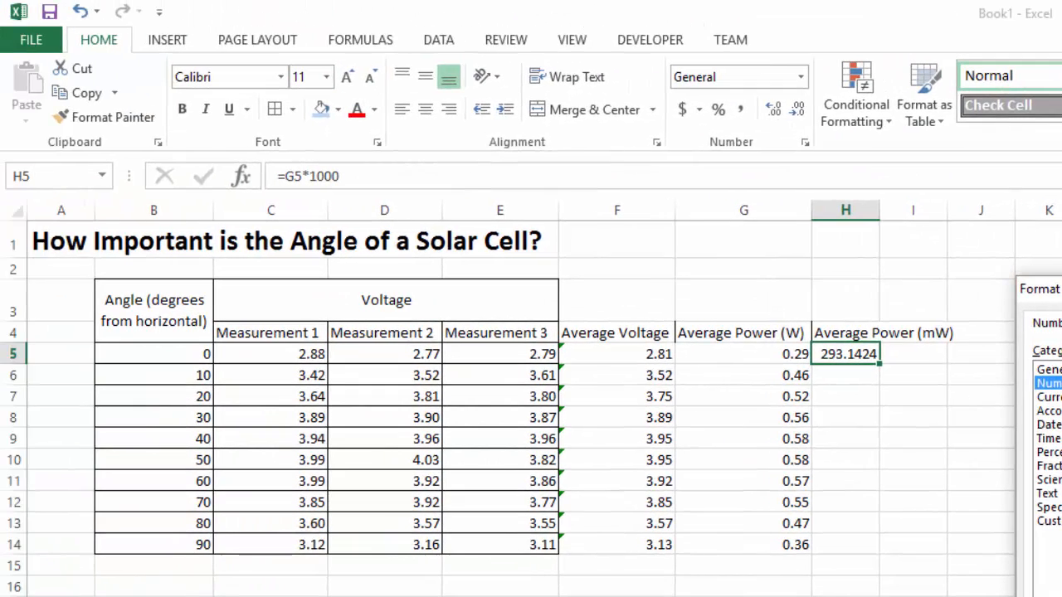
{"action": "key", "text": "Return"}
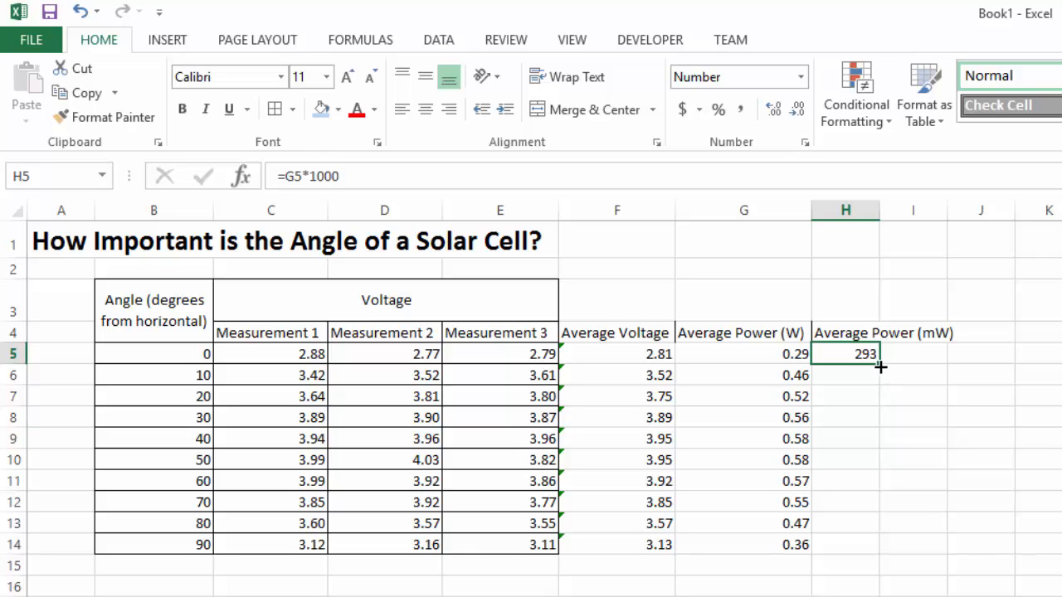
Copy the milliwatt formula from H5 down through H14 and autofit the width of column H.
{"action": "left_click_drag", "start_coordinate": [880, 366], "coordinate": [872, 551]}
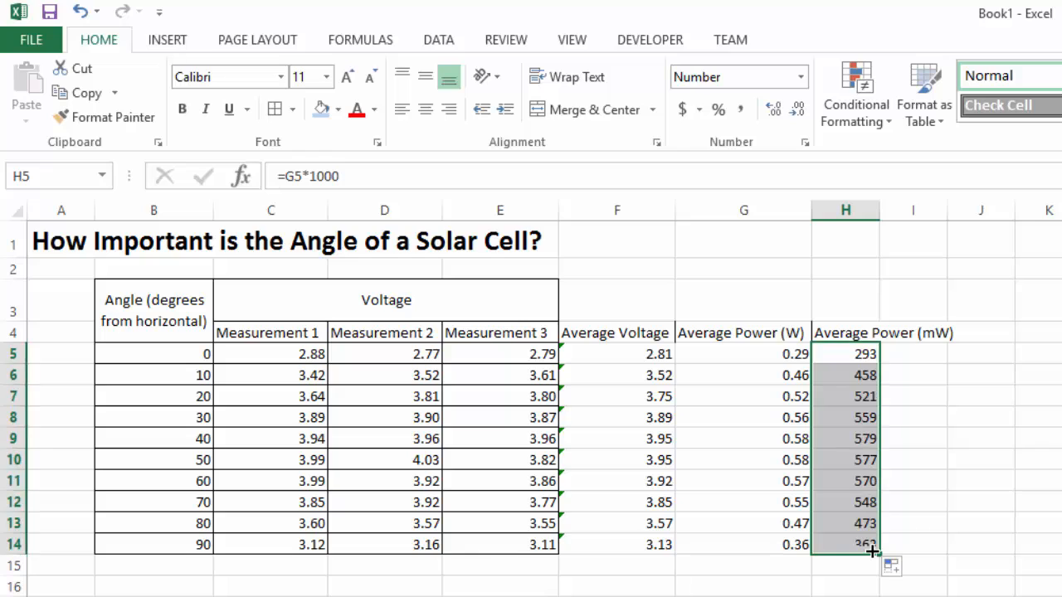
{"action": "left_click", "coordinate": [924, 543]}
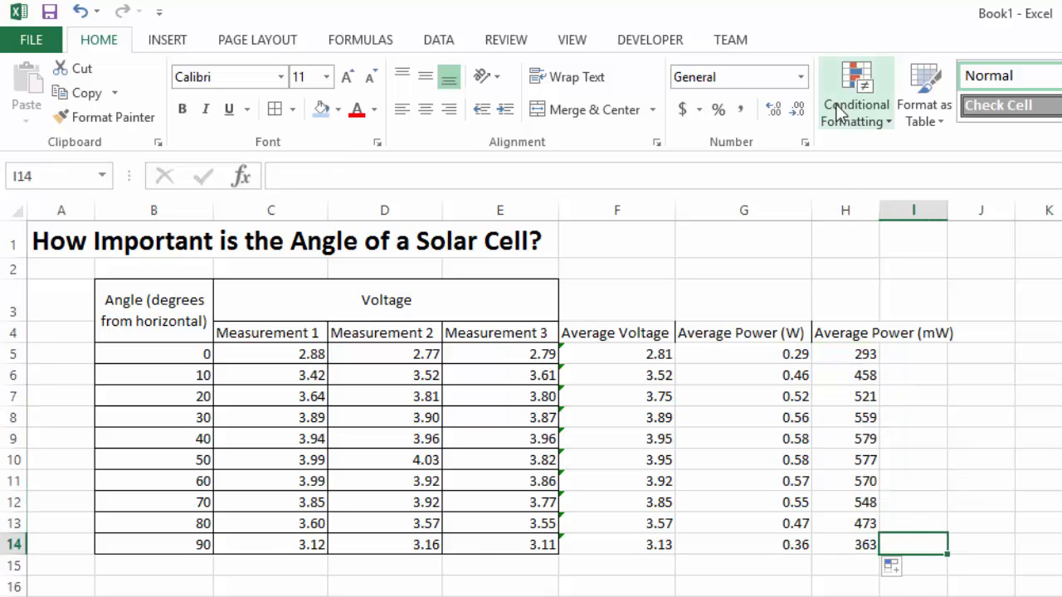
{"action": "double_click", "coordinate": [879, 204]}
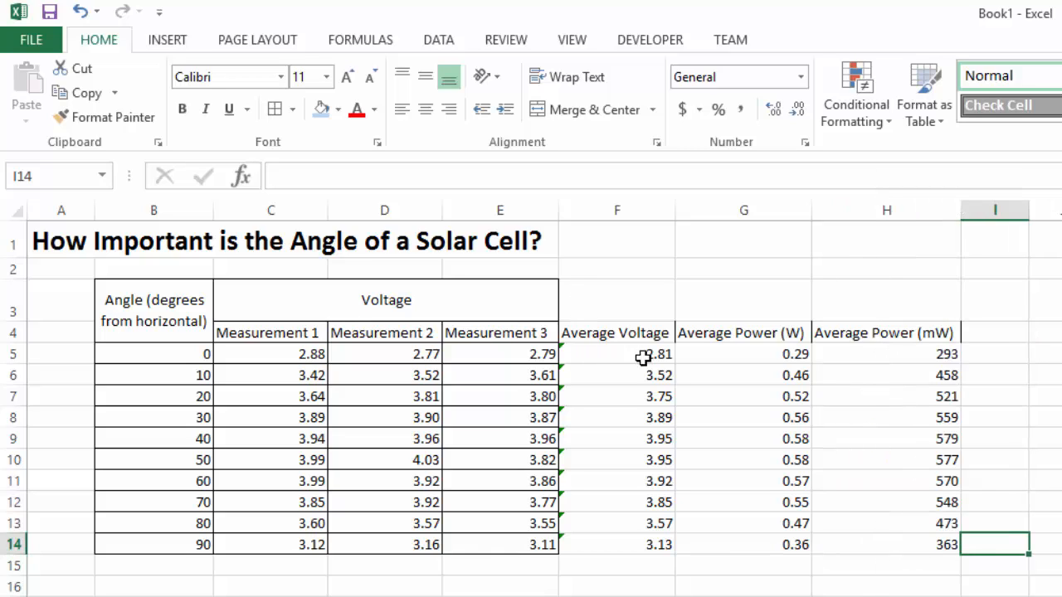
Unmerge the Voltage heading, then merge and center it across C3:F3 to include the Average Voltage column.
{"action": "left_click", "coordinate": [596, 302]}
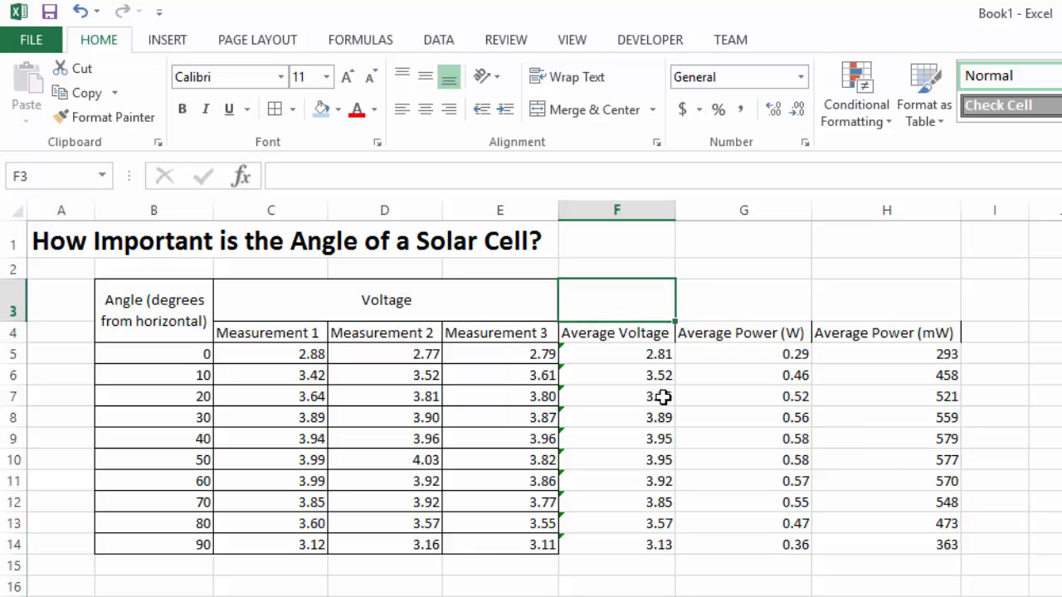
{"action": "left_click", "coordinate": [477, 301]}
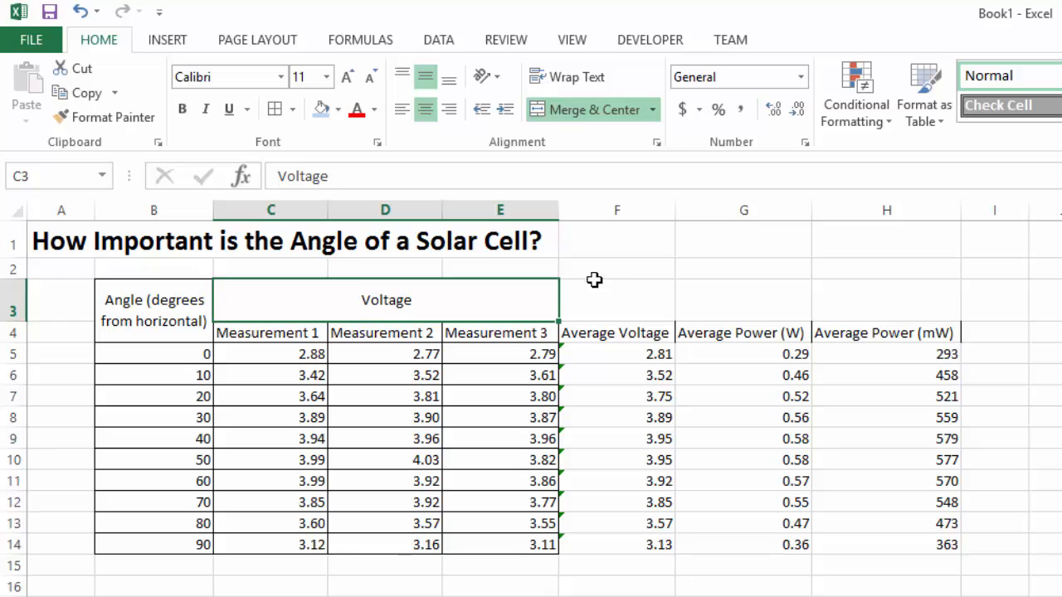
{"action": "left_click", "coordinate": [620, 298]}
{"action": "left_click", "coordinate": [481, 296]}
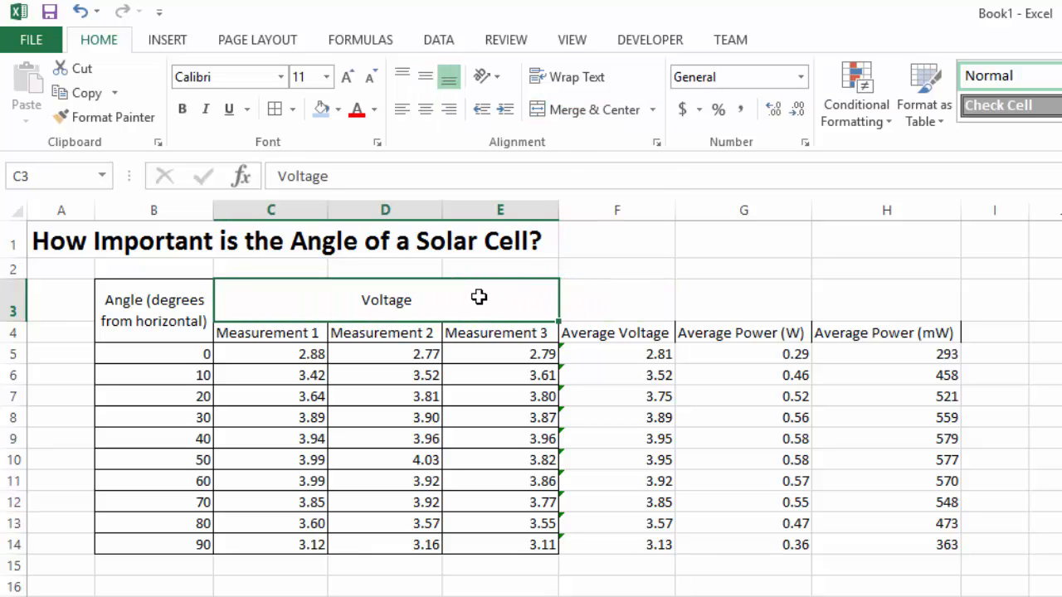
{"action": "left_click", "coordinate": [581, 117]}
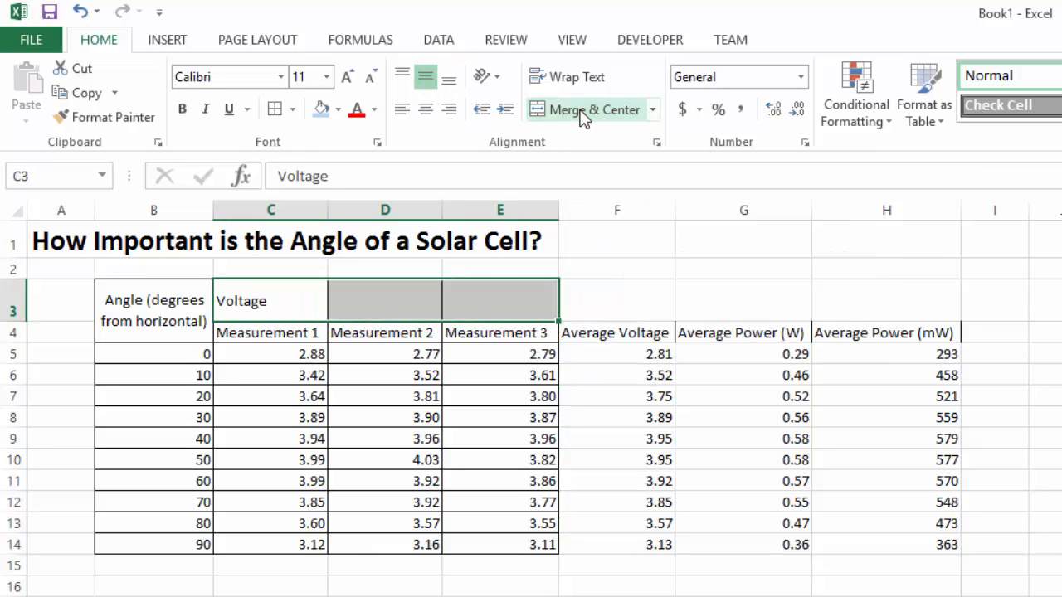
{"action": "left_click", "coordinate": [620, 300]}
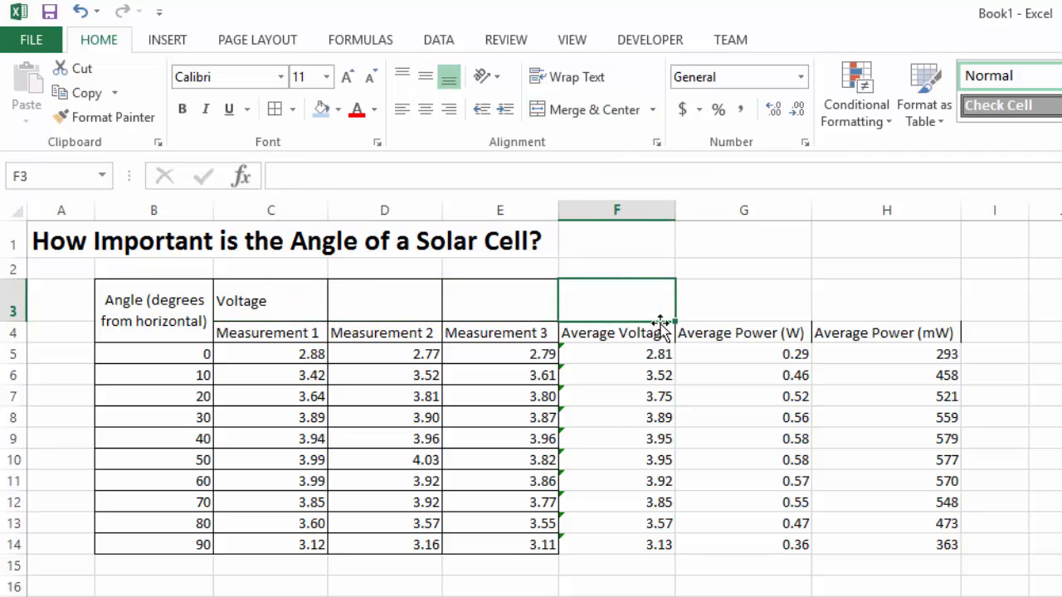
{"action": "left_click", "coordinate": [265, 300]}
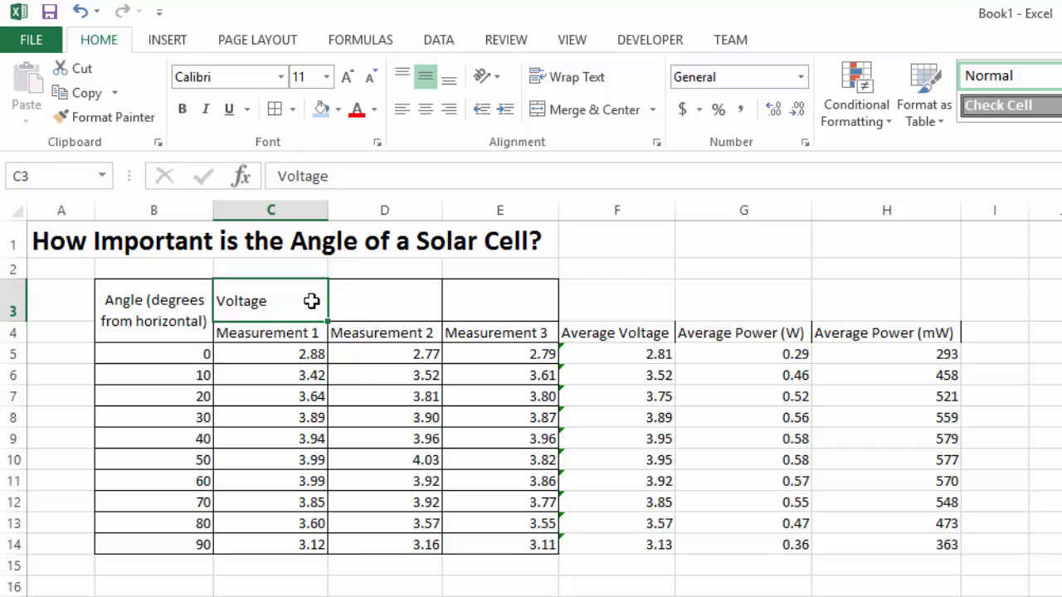
{"action": "left_click_drag", "start_coordinate": [313, 302], "coordinate": [632, 297]}
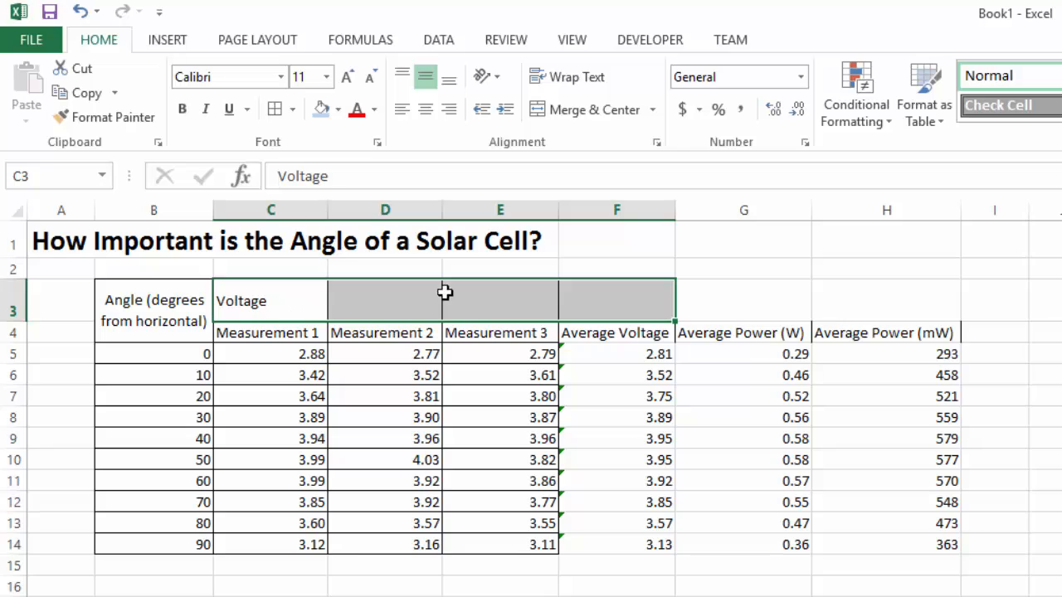
{"action": "left_click", "coordinate": [569, 117]}
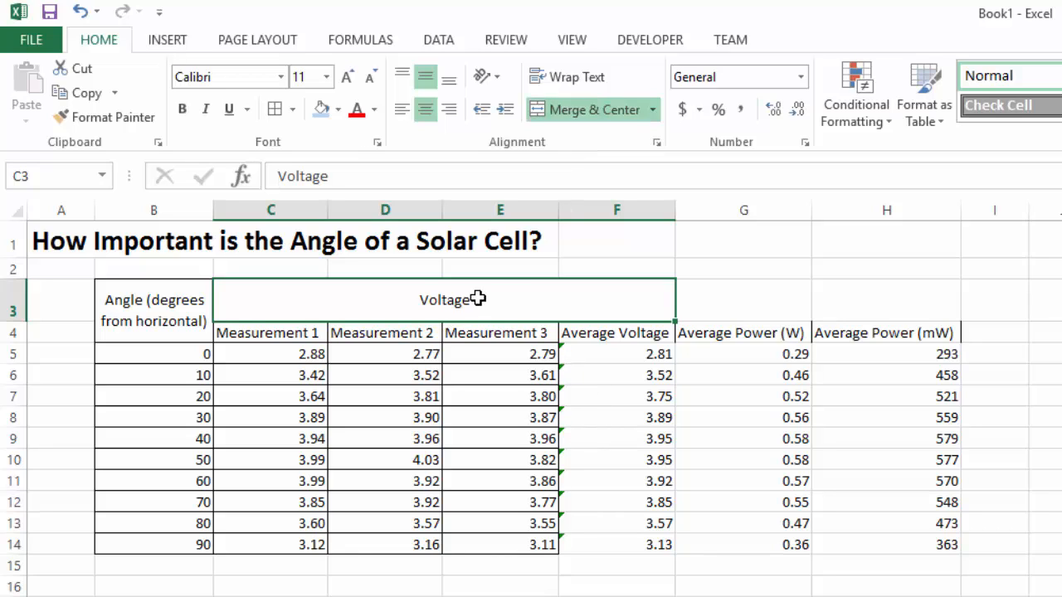
Change the merged Voltage heading to read "Voltage (volts)".
{"action": "left_click", "coordinate": [360, 175]}
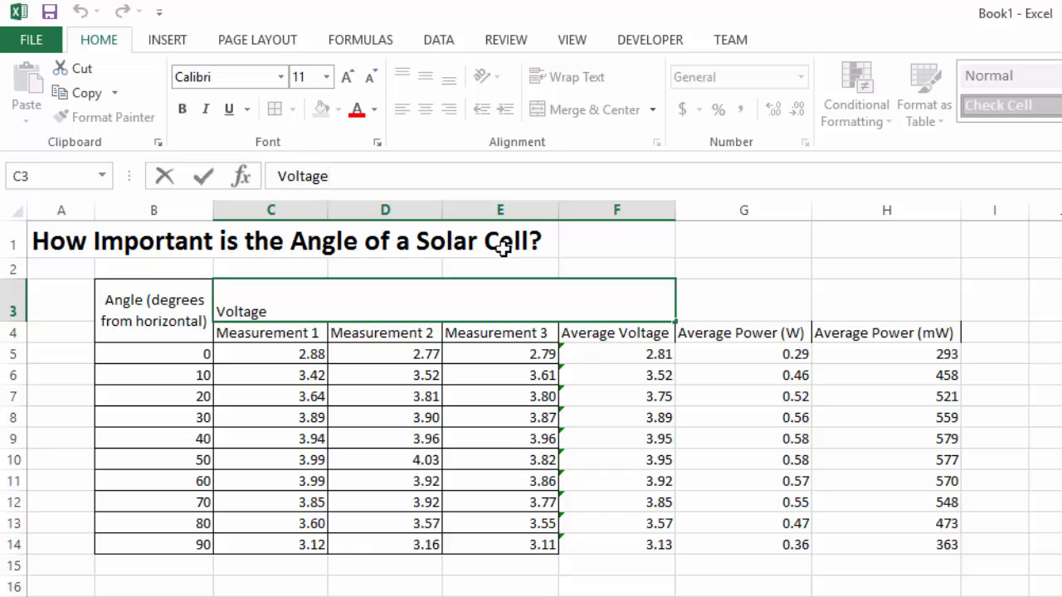
{"action": "type", "text": "(volts"}
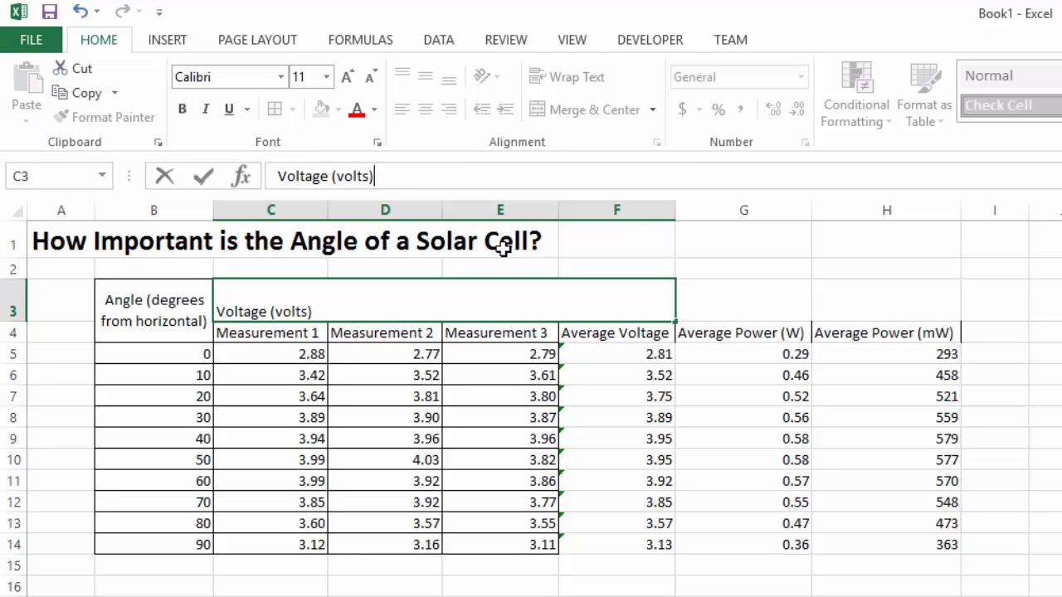
{"action": "key", "text": "Return"}
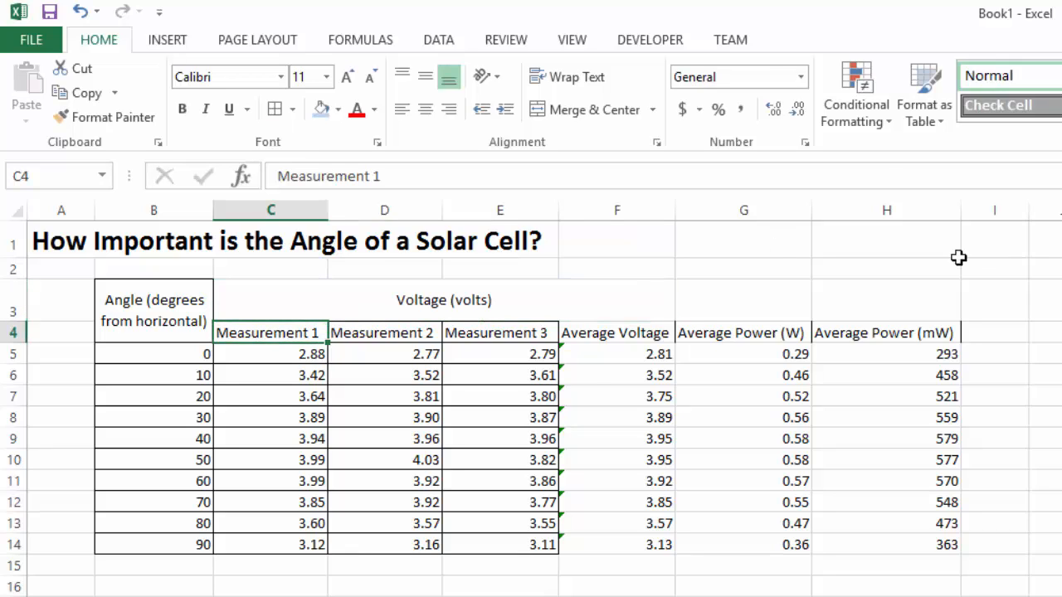
Merge and center cells G3:H3 and enter the heading "Power".
{"action": "left_click_drag", "start_coordinate": [717, 303], "coordinate": [889, 304]}
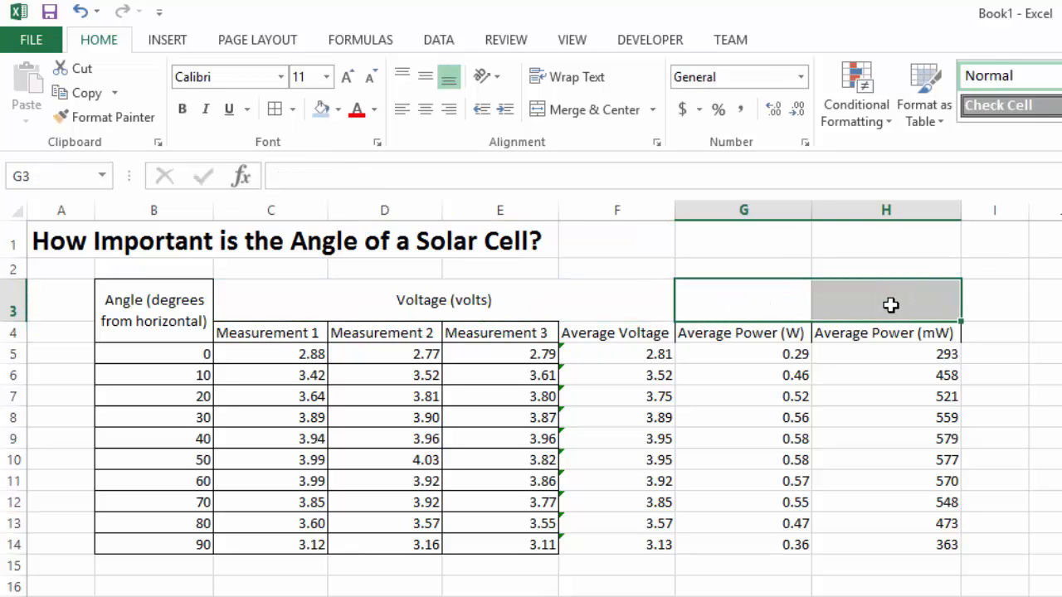
{"action": "left_click", "coordinate": [564, 106]}
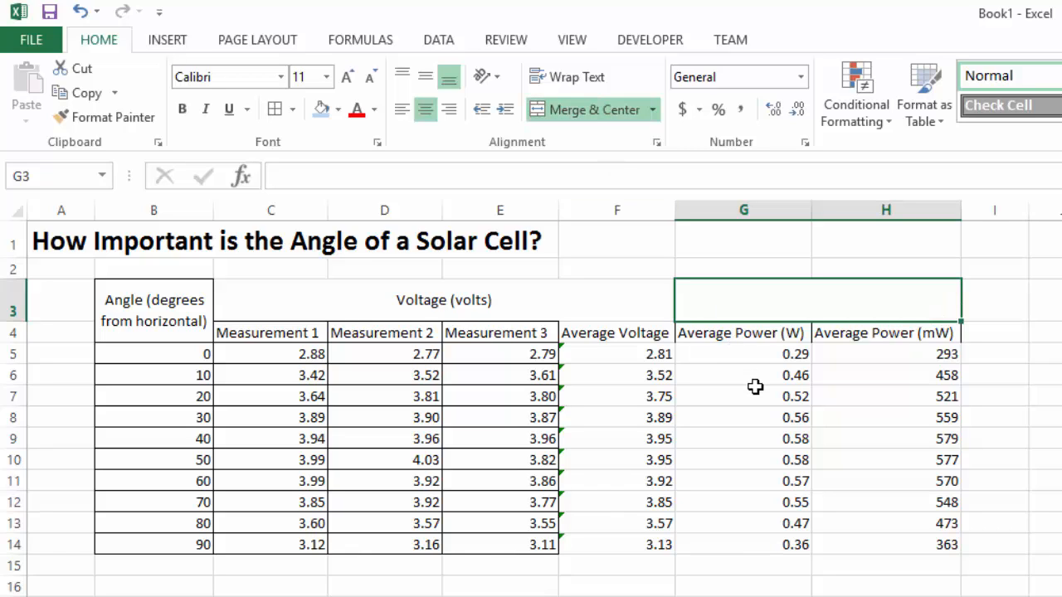
{"action": "type", "text": "Power"}
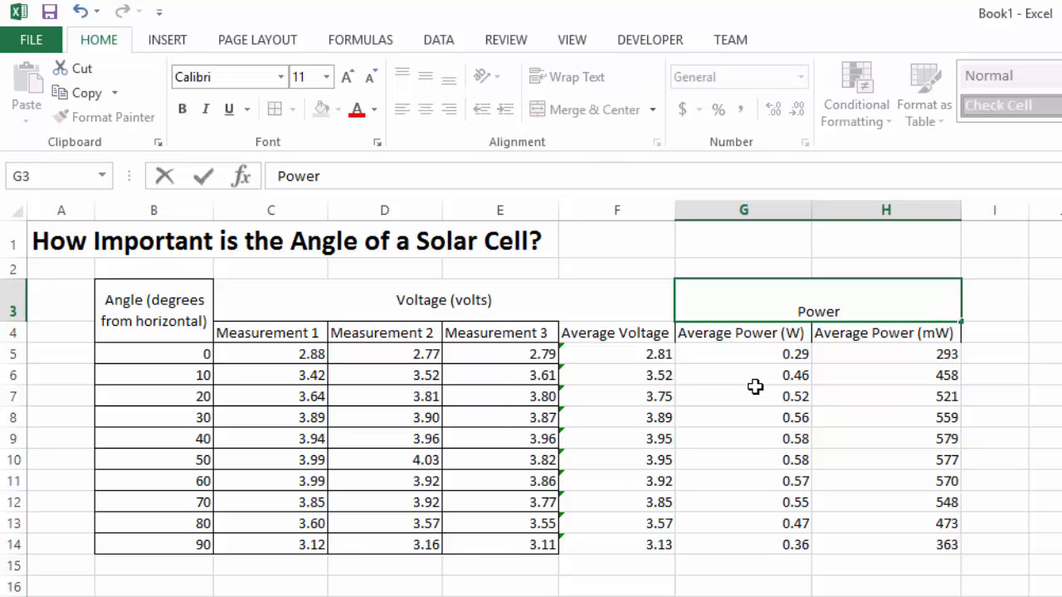
{"action": "key", "text": "Return"}
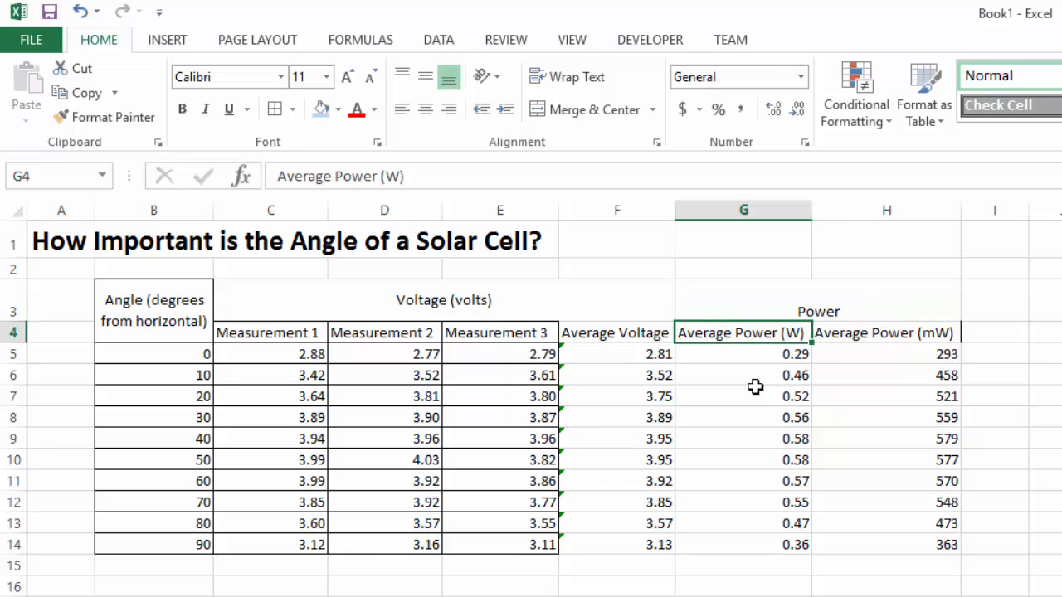
Align the Power heading vertically to the middle of its merged cell.
{"action": "left_click", "coordinate": [783, 303]}
{"action": "left_click", "coordinate": [722, 337]}
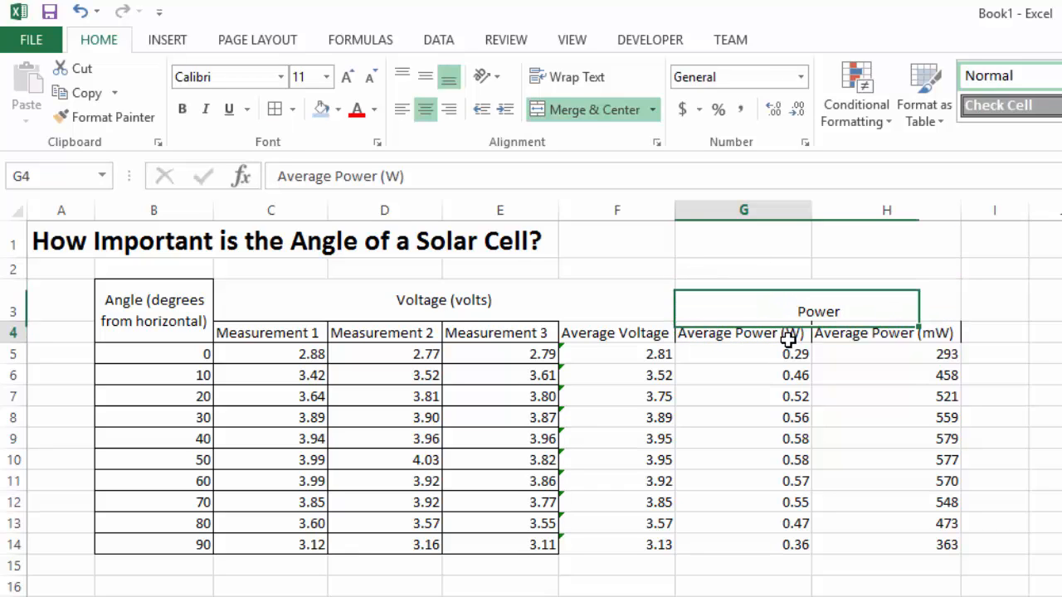
{"action": "left_click", "coordinate": [852, 332]}
{"action": "left_click", "coordinate": [784, 336]}
{"action": "left_click", "coordinate": [803, 308]}
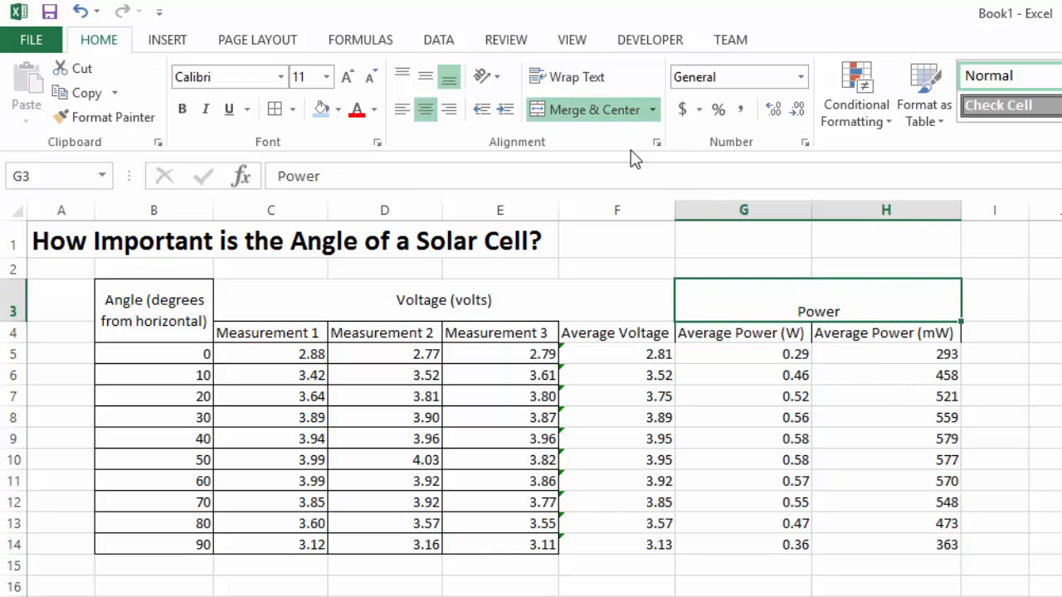
{"action": "left_click", "coordinate": [424, 77]}
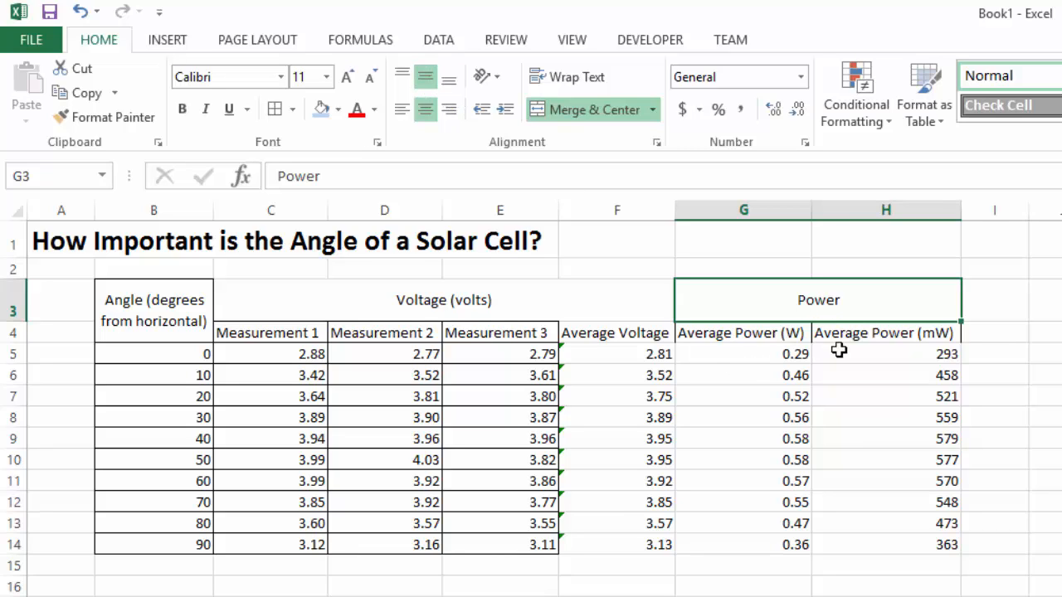
Apply all borders to the whole table, B3:H14.
{"action": "left_click", "coordinate": [374, 311]}
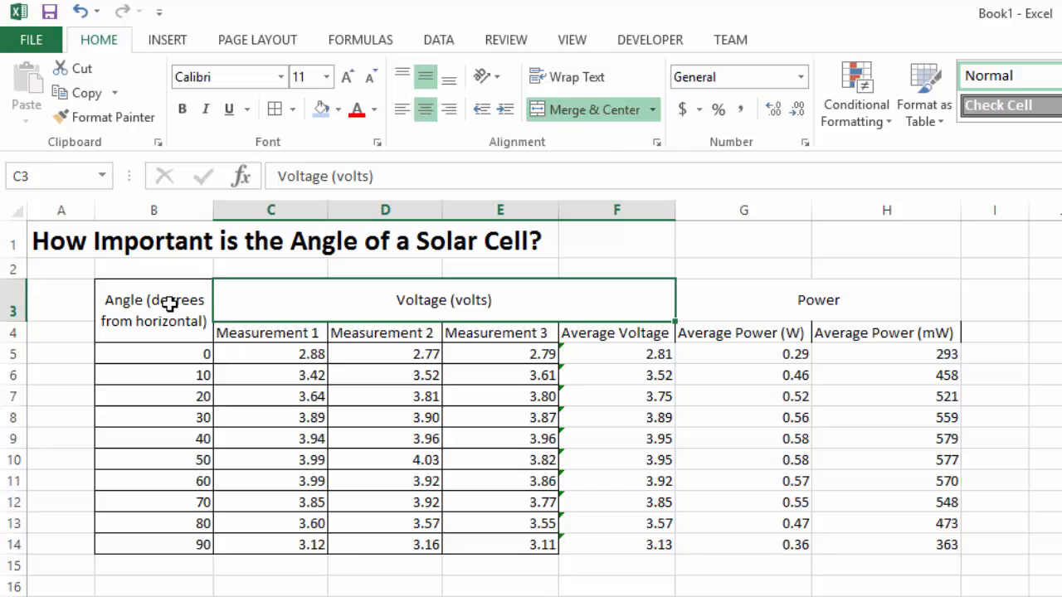
{"action": "left_click_drag", "start_coordinate": [169, 304], "coordinate": [843, 544]}
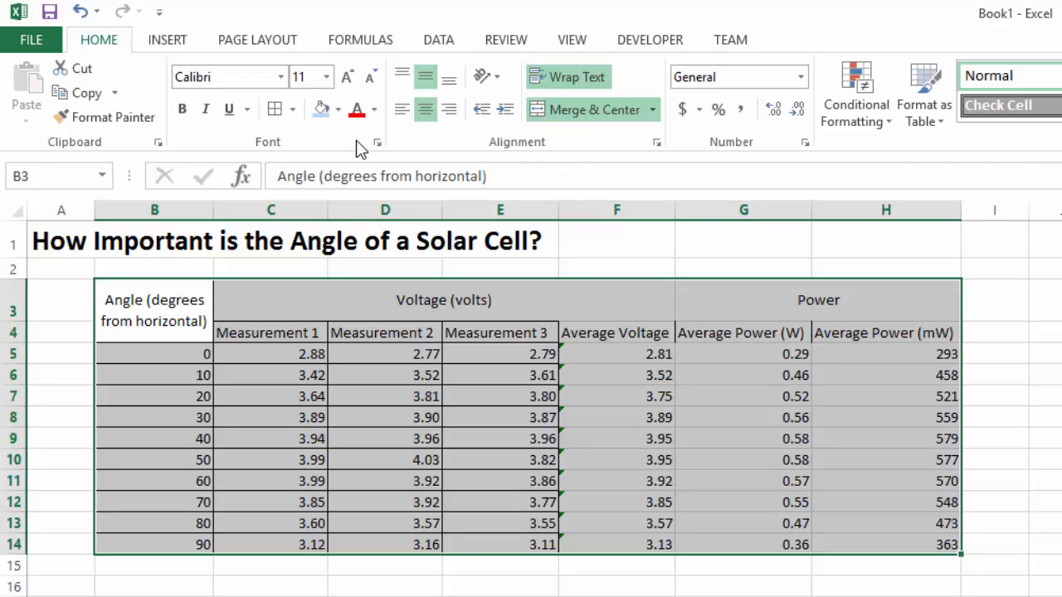
{"action": "left_click", "coordinate": [292, 110]}
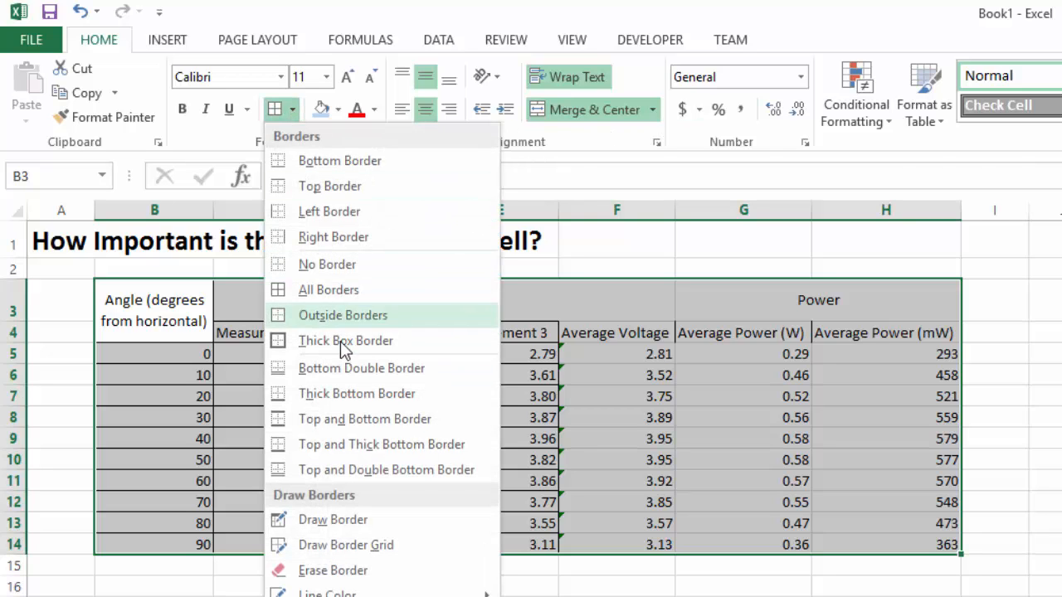
{"action": "left_click", "coordinate": [317, 292]}
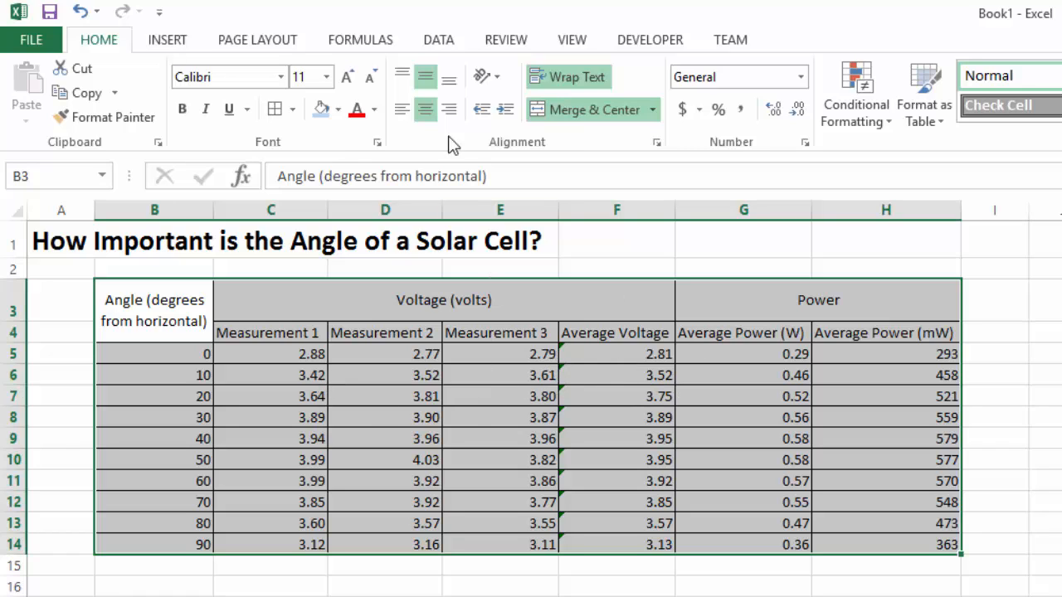
Center the contents of every cell in the table horizontally.
{"action": "left_click", "coordinate": [426, 111]}
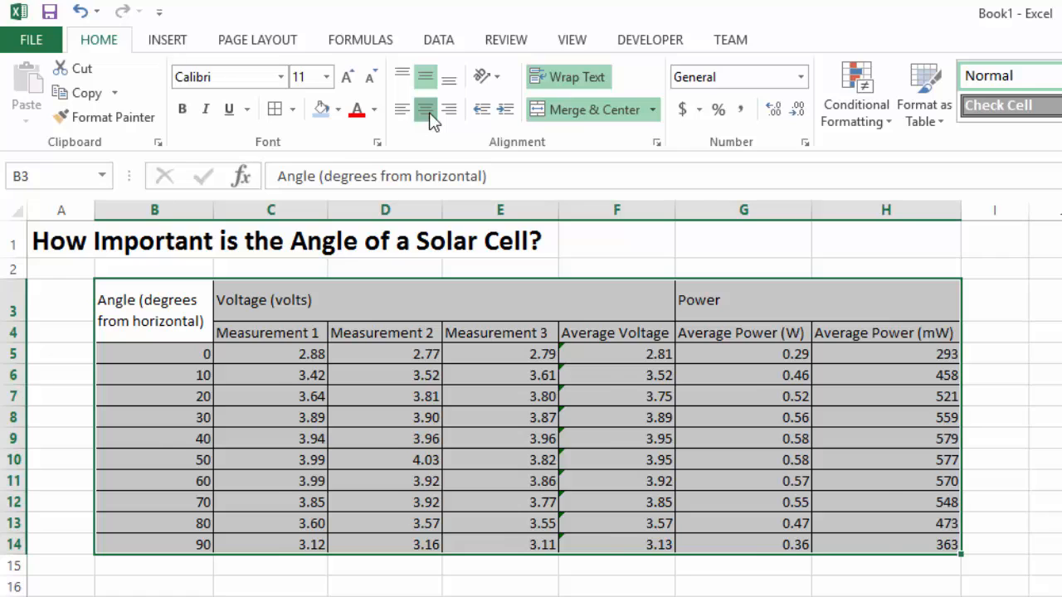
{"action": "left_click", "coordinate": [426, 111]}
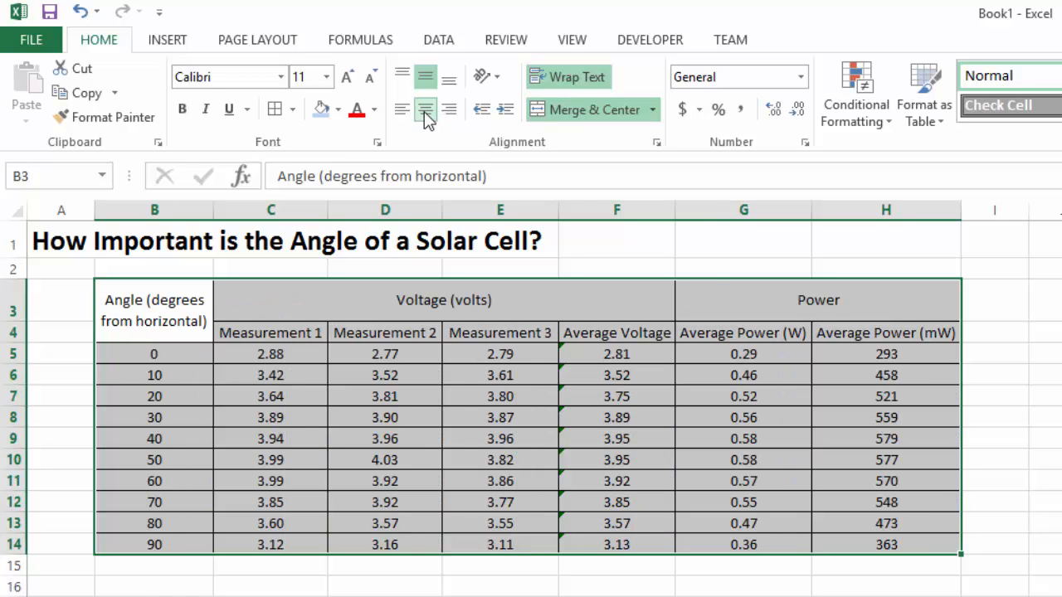
{"action": "left_click", "coordinate": [572, 578]}
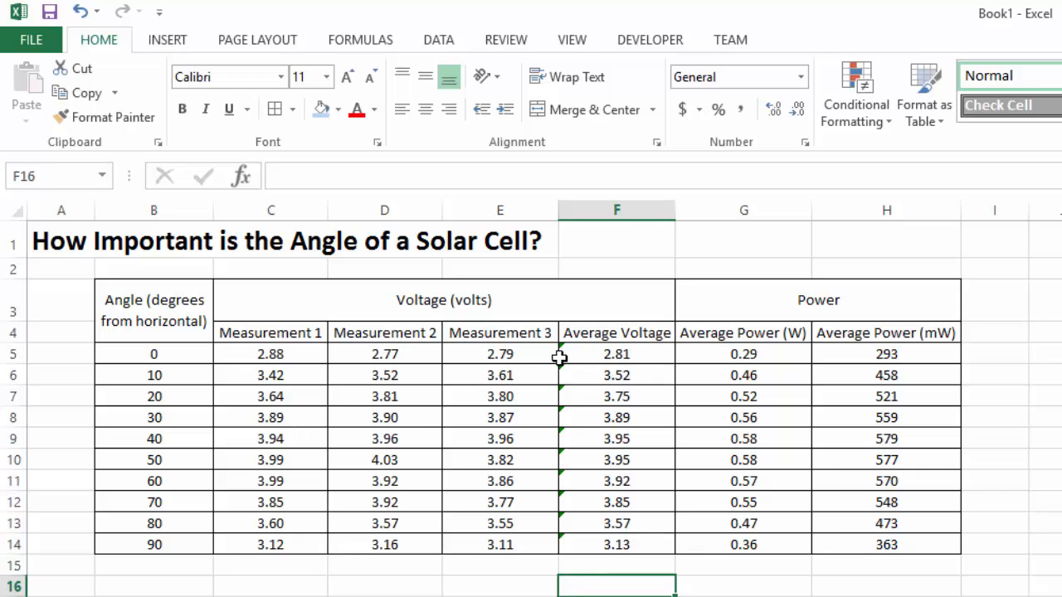
Fill the Angle heading with light blue and the Voltage headings in C3:F4 with light gold.
{"action": "left_click", "coordinate": [155, 301]}
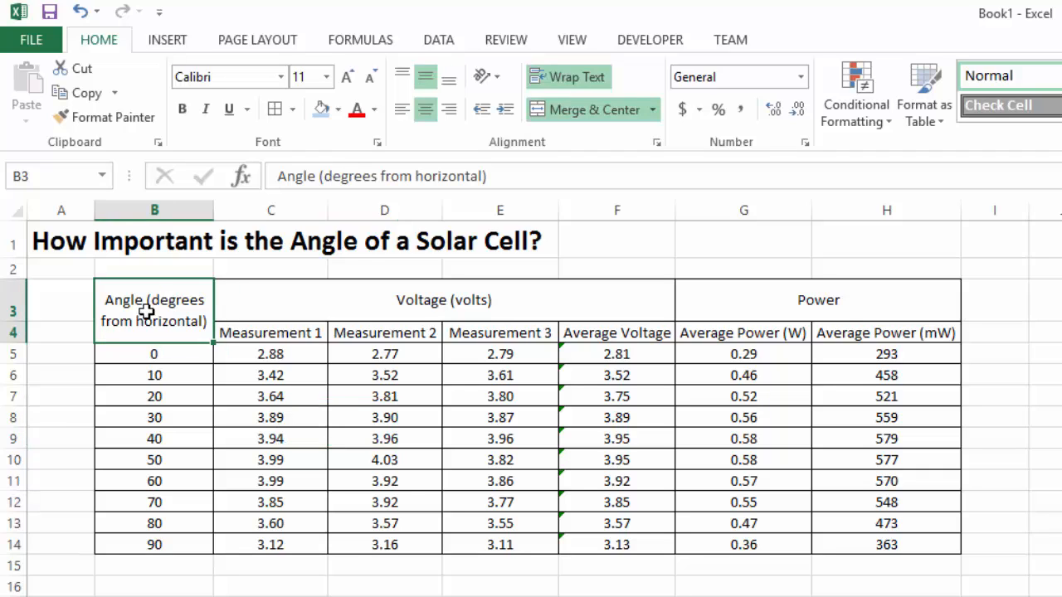
{"action": "left_click", "coordinate": [319, 112]}
{"action": "left_click_drag", "start_coordinate": [300, 305], "coordinate": [286, 322]}
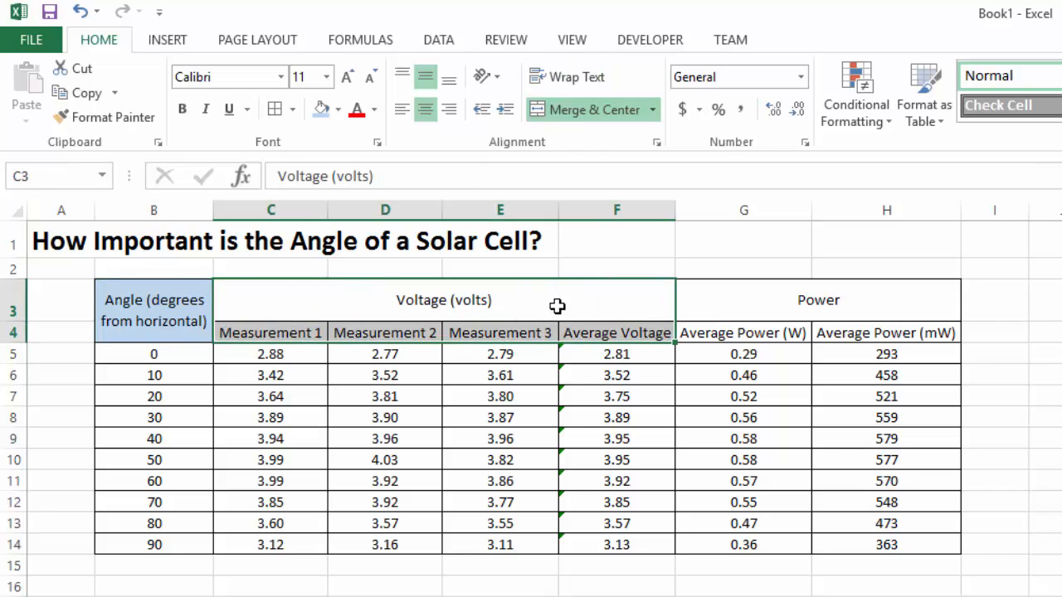
{"action": "left_click", "coordinate": [341, 108]}
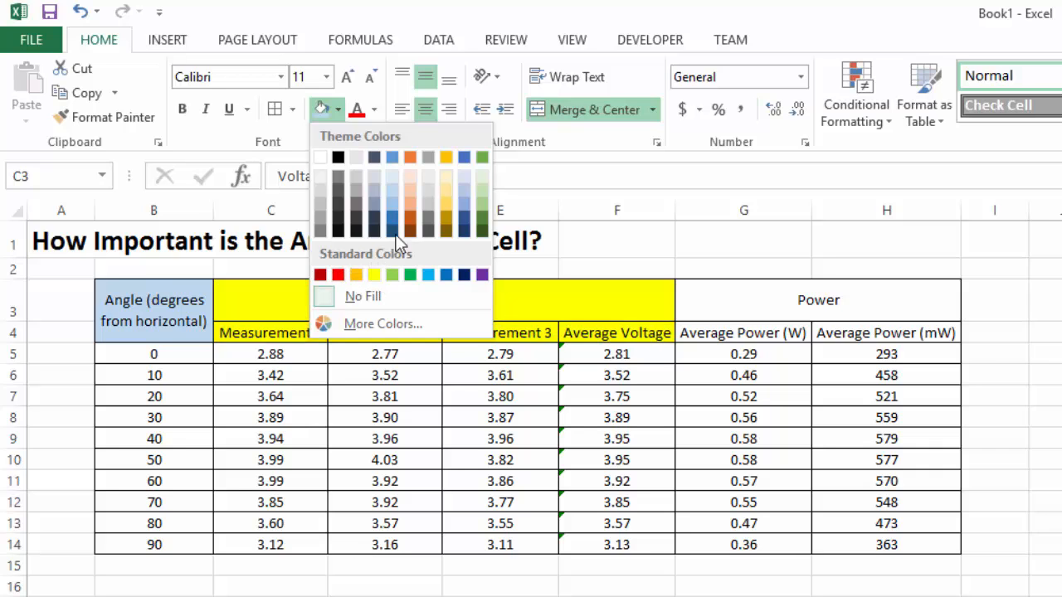
{"action": "left_click", "coordinate": [447, 180]}
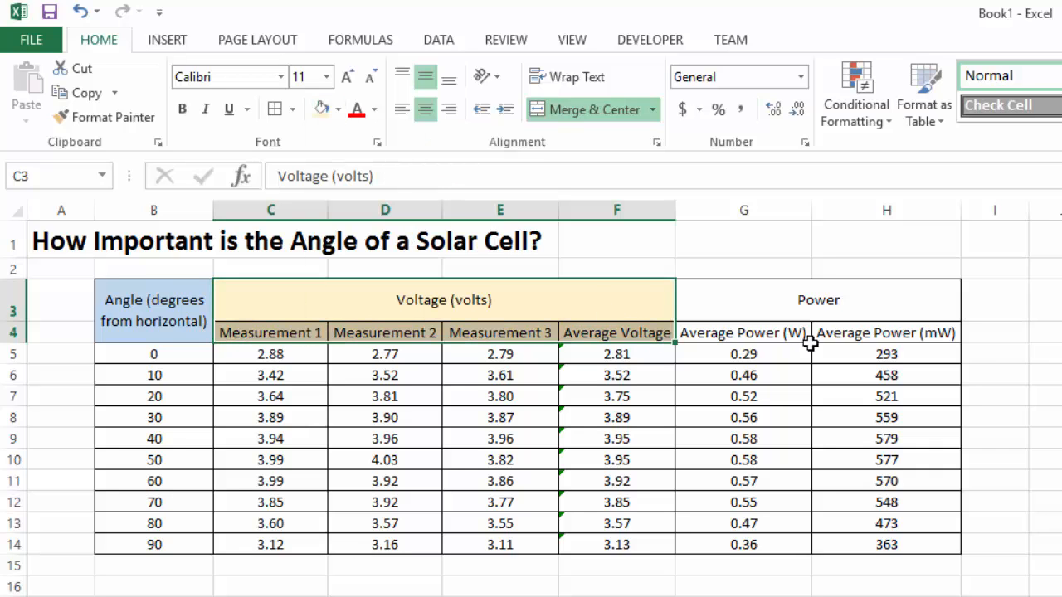
Fill the Power headings in G3:H4 with a darker shade of gold.
{"action": "left_click_drag", "start_coordinate": [754, 295], "coordinate": [884, 329]}
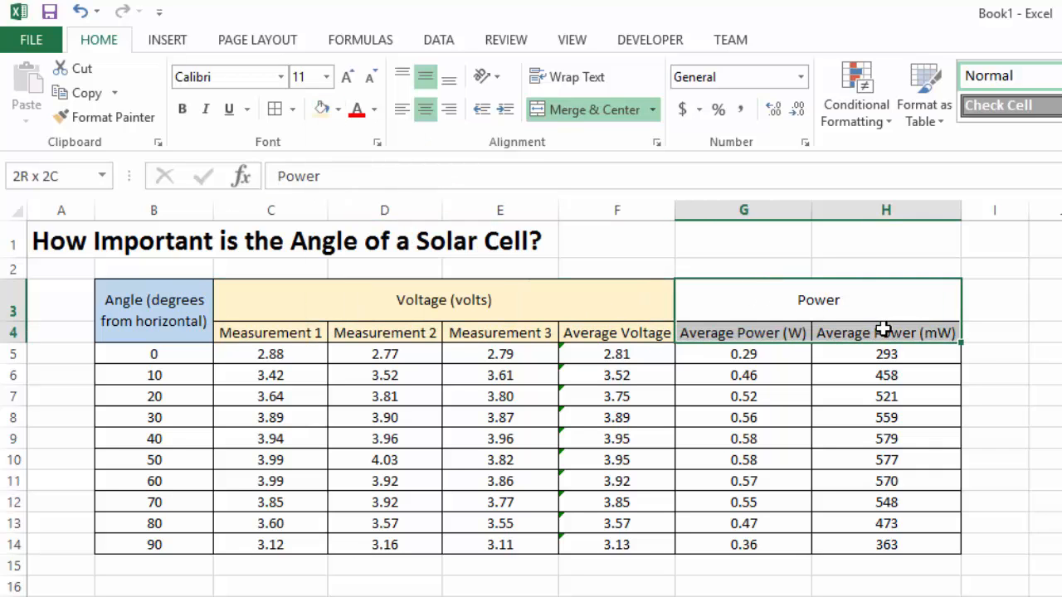
{"action": "left_click", "coordinate": [337, 109]}
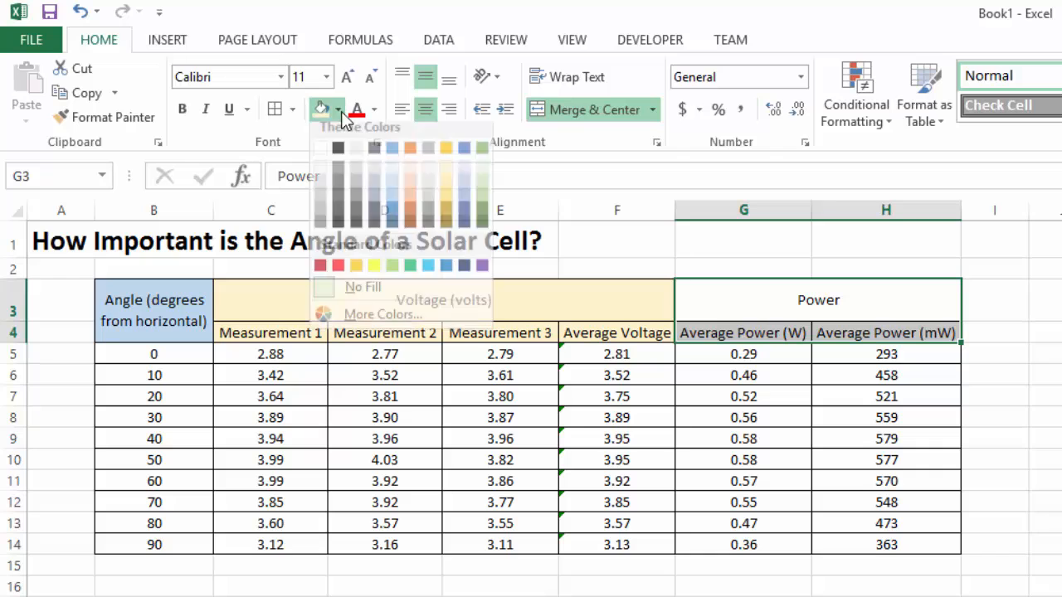
{"action": "left_click", "coordinate": [447, 200]}
{"action": "left_click", "coordinate": [760, 382]}
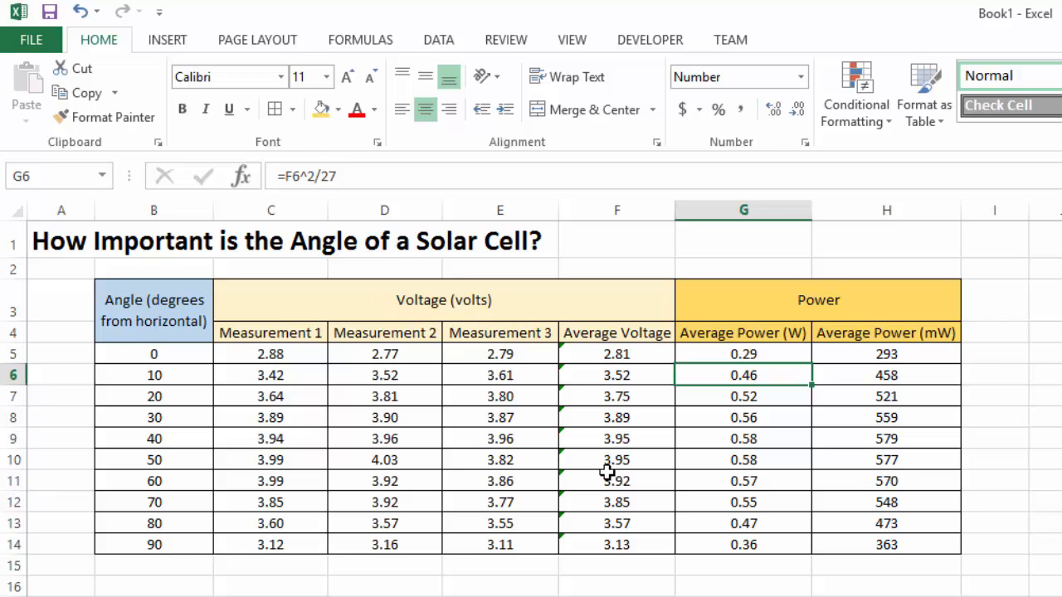
Make all the table headings in B3:H4 bold and return to cell A1.
{"action": "left_click_drag", "start_coordinate": [176, 294], "coordinate": [808, 318]}
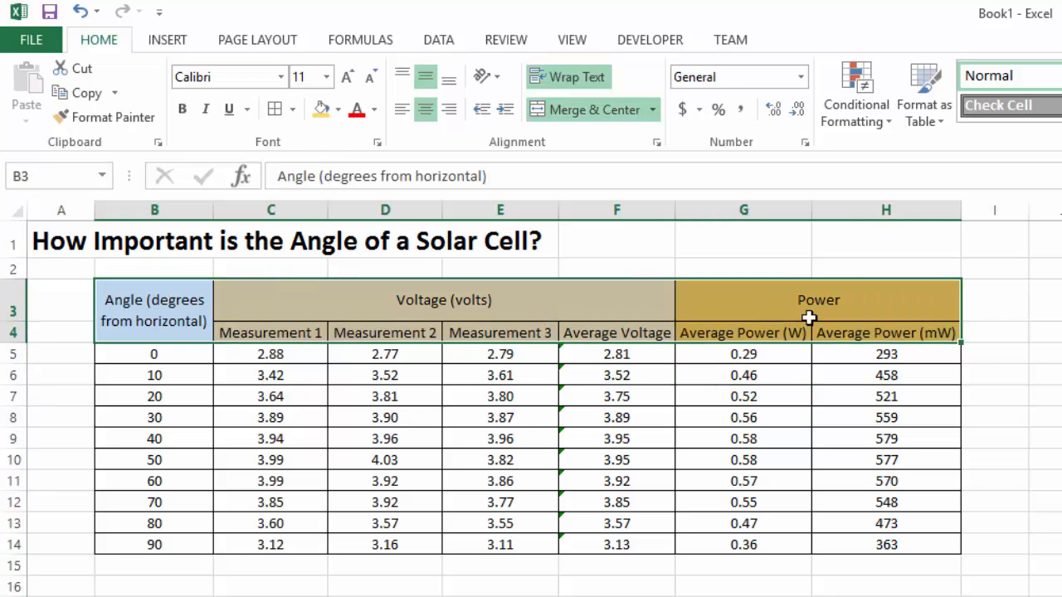
{"action": "left_click", "coordinate": [180, 112]}
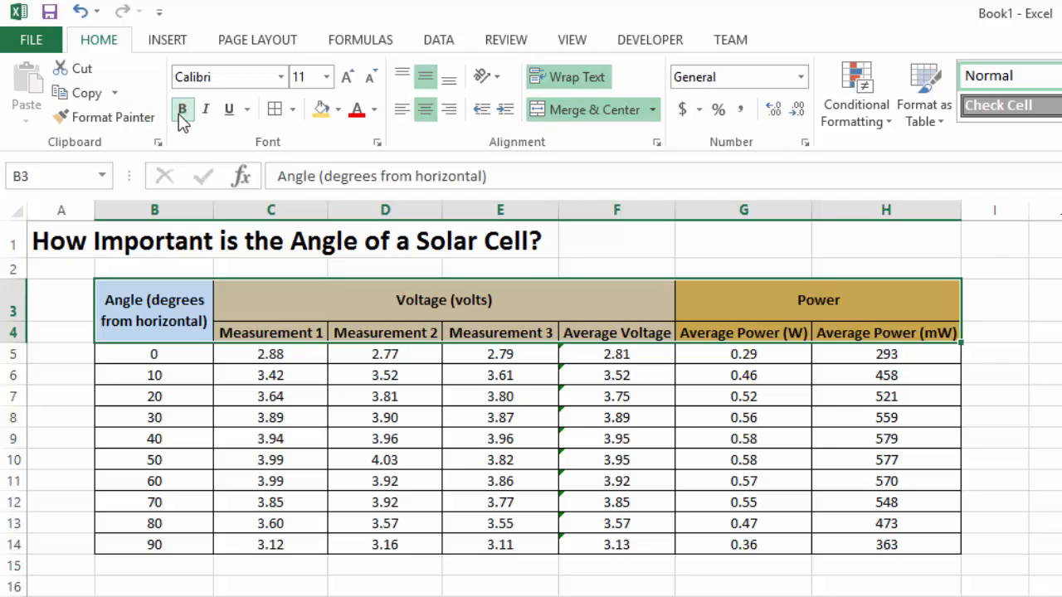
{"action": "left_click", "coordinate": [661, 375]}
{"action": "left_click", "coordinate": [730, 587]}
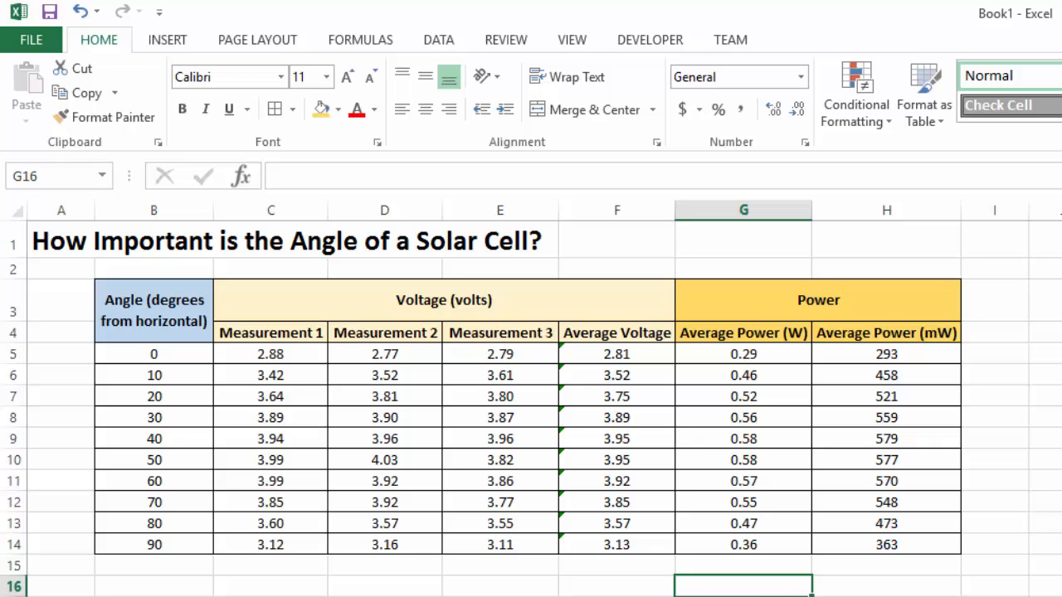
{"action": "key", "text": "ctrl+Home"}
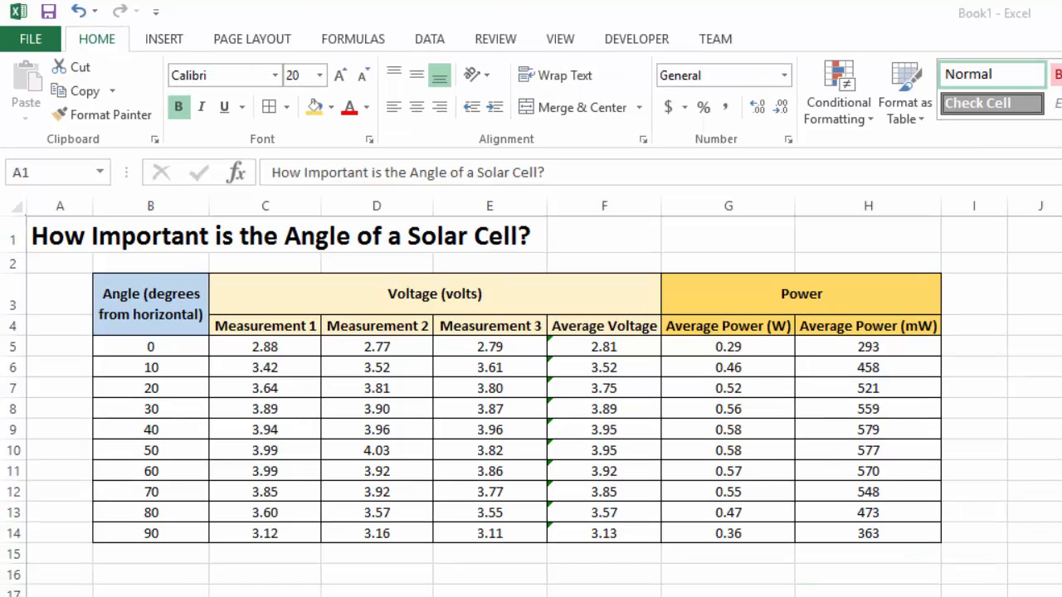
{"action": "left_click", "coordinate": [190, 352]}
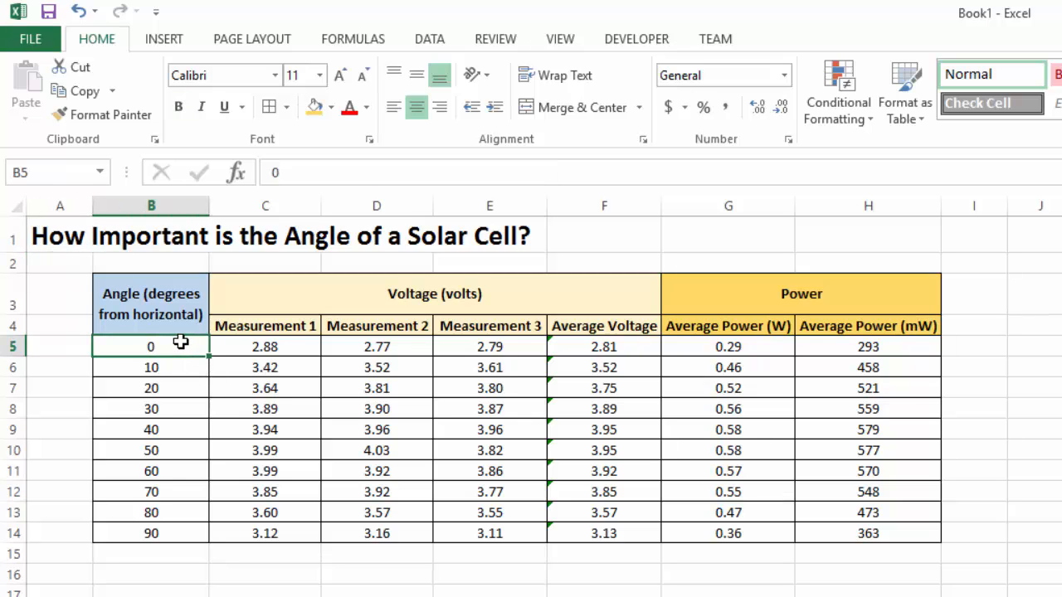
{"action": "left_click_drag", "start_coordinate": [178, 349], "coordinate": [186, 532]}
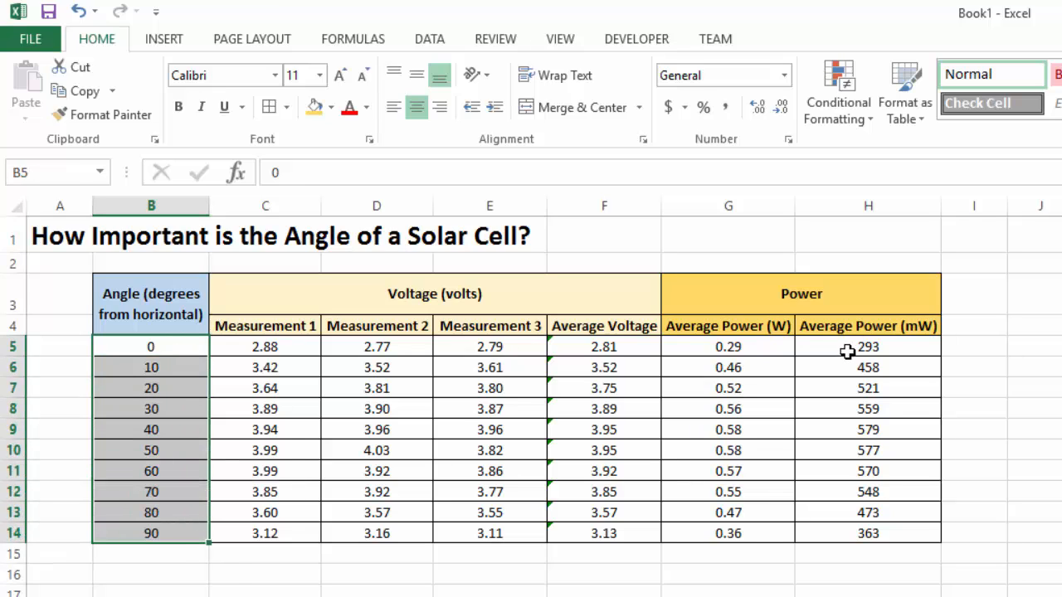
{"action": "left_click_drag", "start_coordinate": [858, 347], "coordinate": [869, 533]}
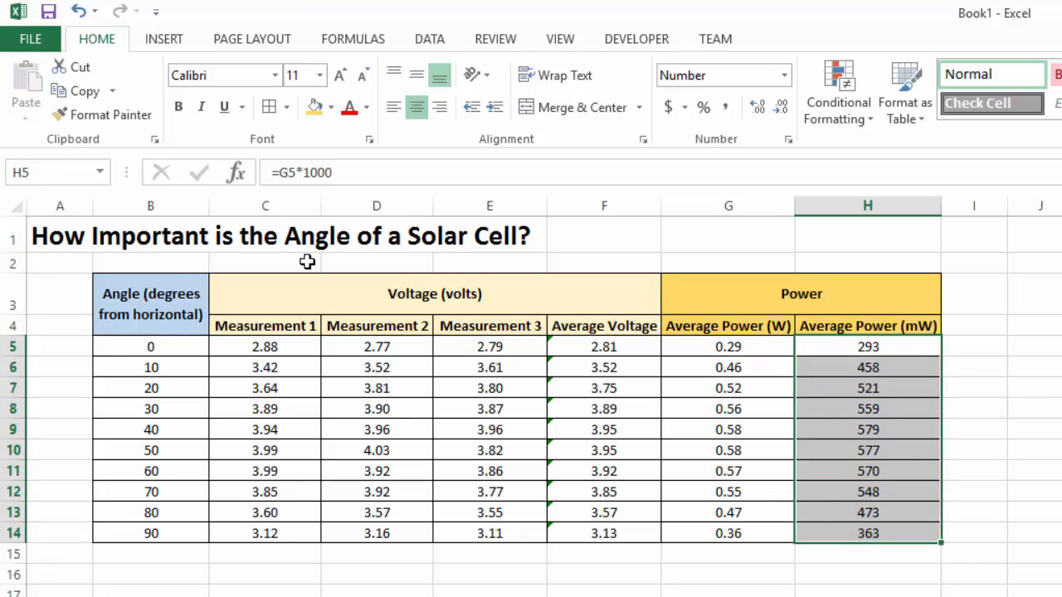
{"action": "left_click", "coordinate": [153, 349]}
{"action": "left_click_drag", "start_coordinate": [152, 349], "coordinate": [144, 531]}
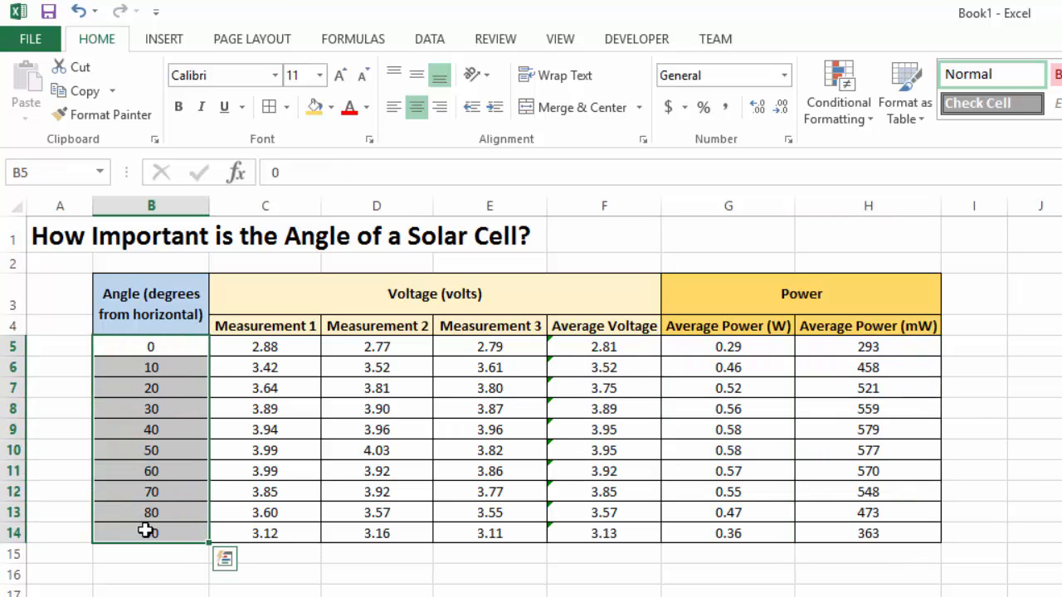
{"action": "left_click_drag", "start_coordinate": [829, 347], "coordinate": [841, 533]}
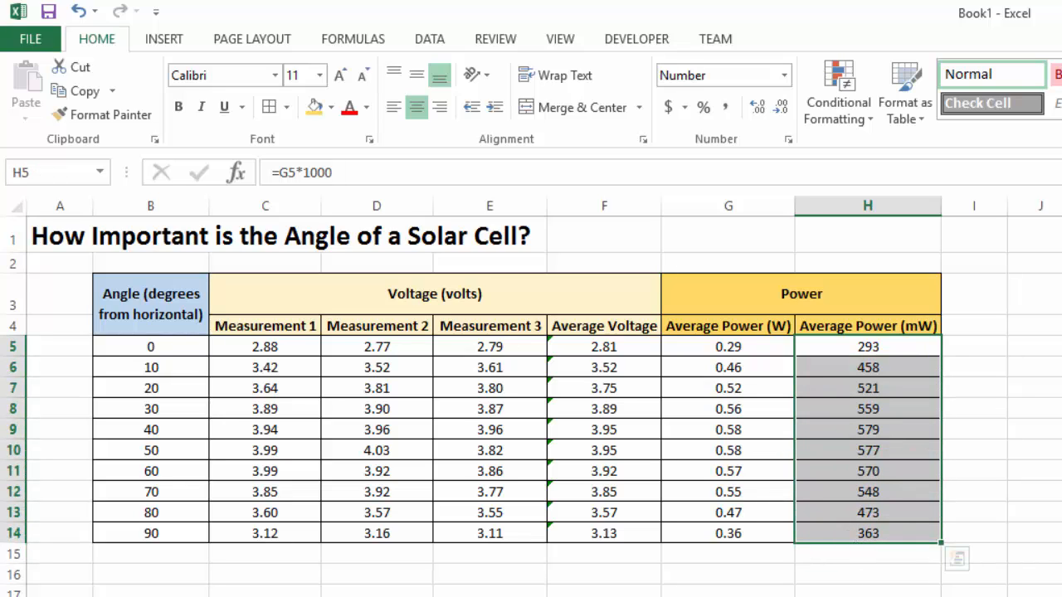
{"action": "left_click_drag", "start_coordinate": [142, 345], "coordinate": [169, 532]}
{"action": "left_click_drag", "start_coordinate": [901, 347], "coordinate": [920, 540]}
{"action": "left_click", "coordinate": [920, 540]}
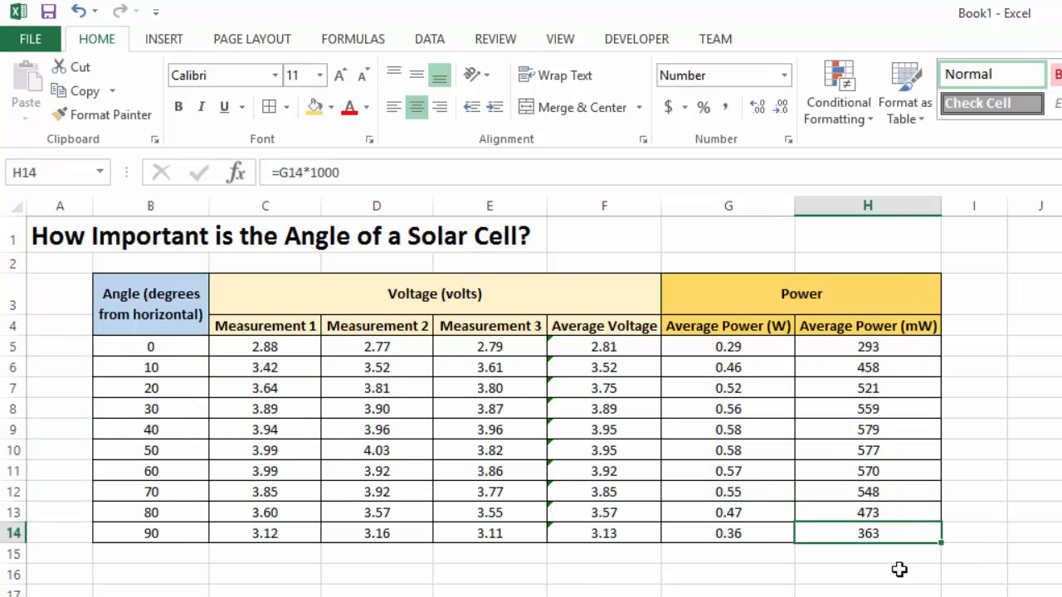
Insert a Scatter with Straight Lines and Markers chart from the angles in B5:B14 and the average power in H5:H14.
{"action": "left_click", "coordinate": [150, 345]}
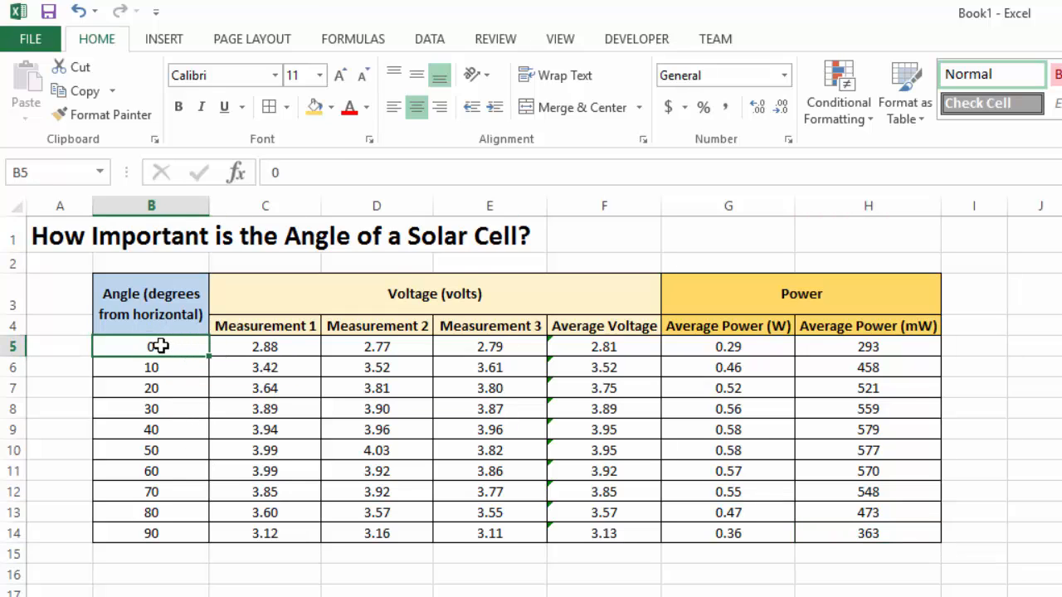
{"action": "left_click_drag", "start_coordinate": [159, 346], "coordinate": [160, 535]}
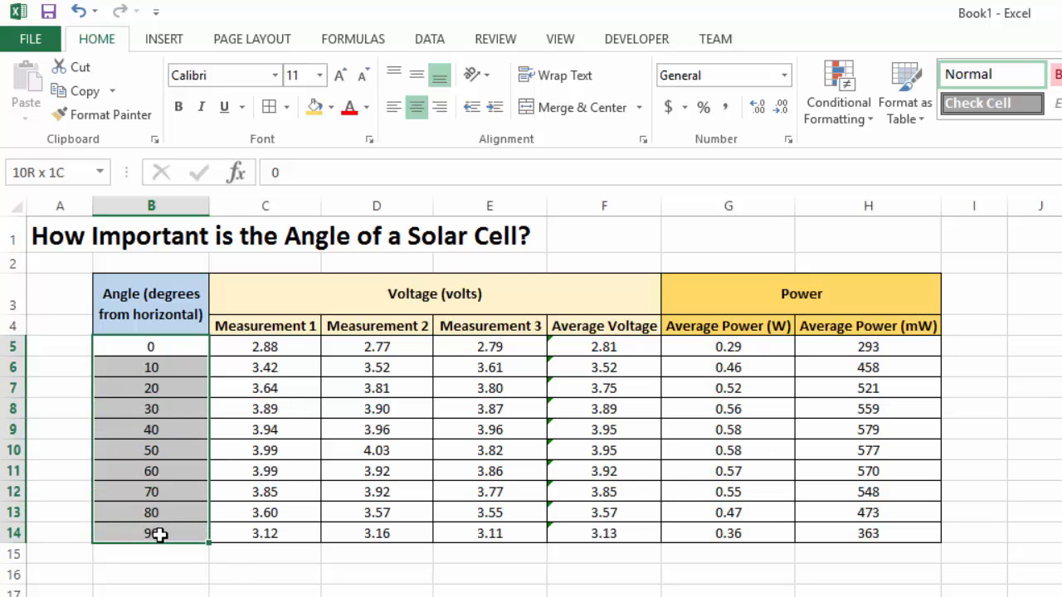
{"action": "left_click_drag", "start_coordinate": [160, 535], "coordinate": [162, 533]}
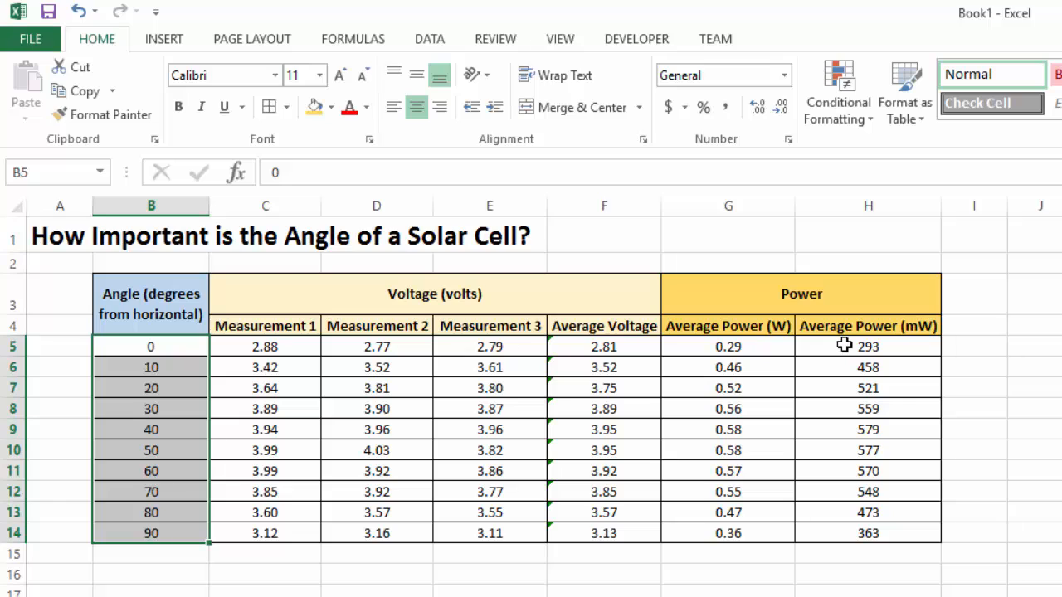
{"action": "left_click_drag", "start_coordinate": [844, 345], "coordinate": [858, 539]}
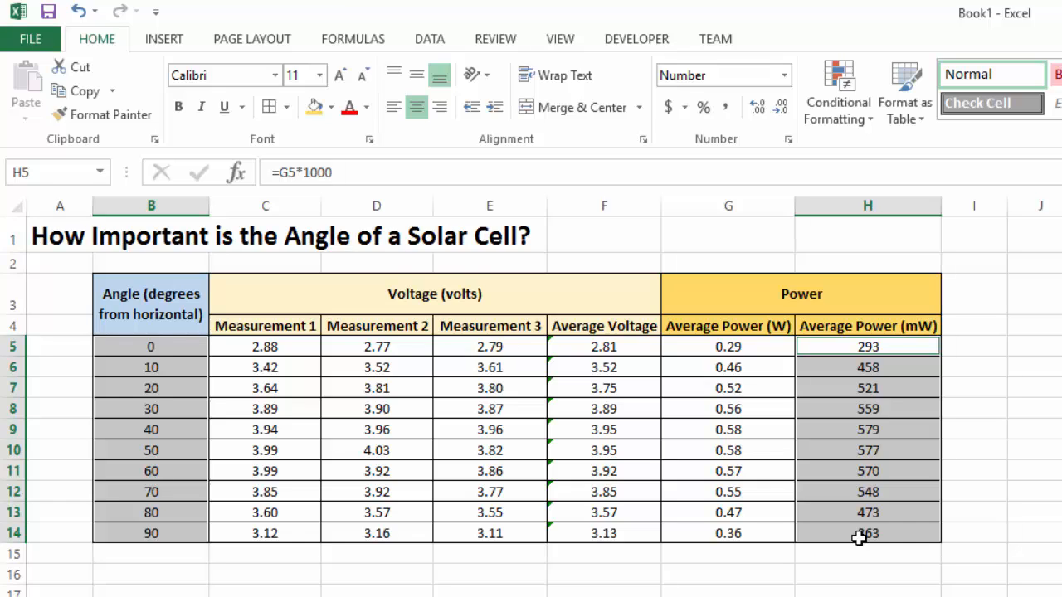
{"action": "left_click", "coordinate": [164, 39]}
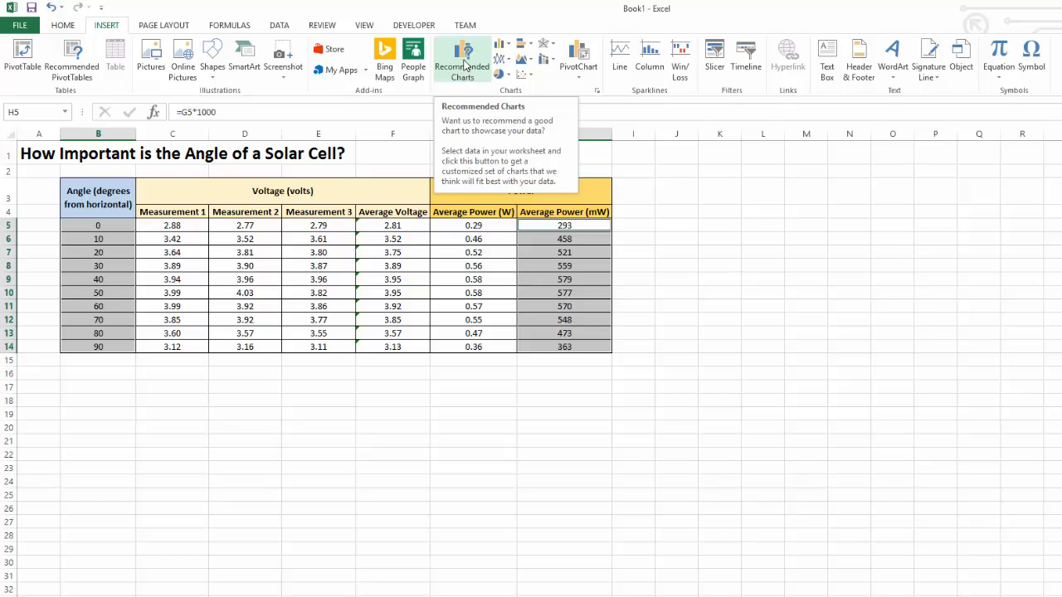
{"action": "left_click", "coordinate": [466, 65]}
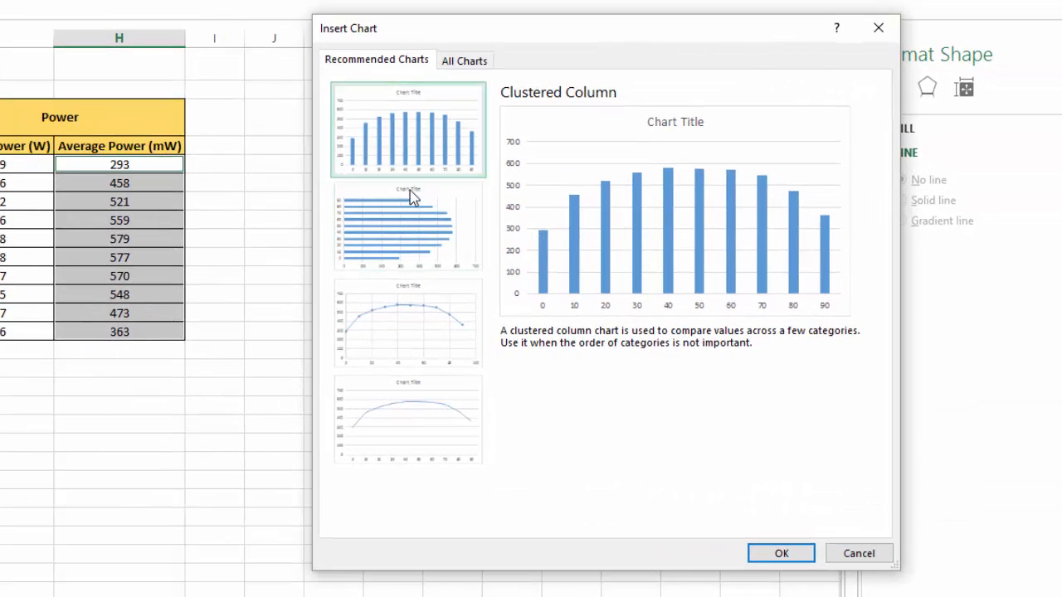
{"action": "left_click", "coordinate": [410, 205]}
{"action": "left_click", "coordinate": [408, 342]}
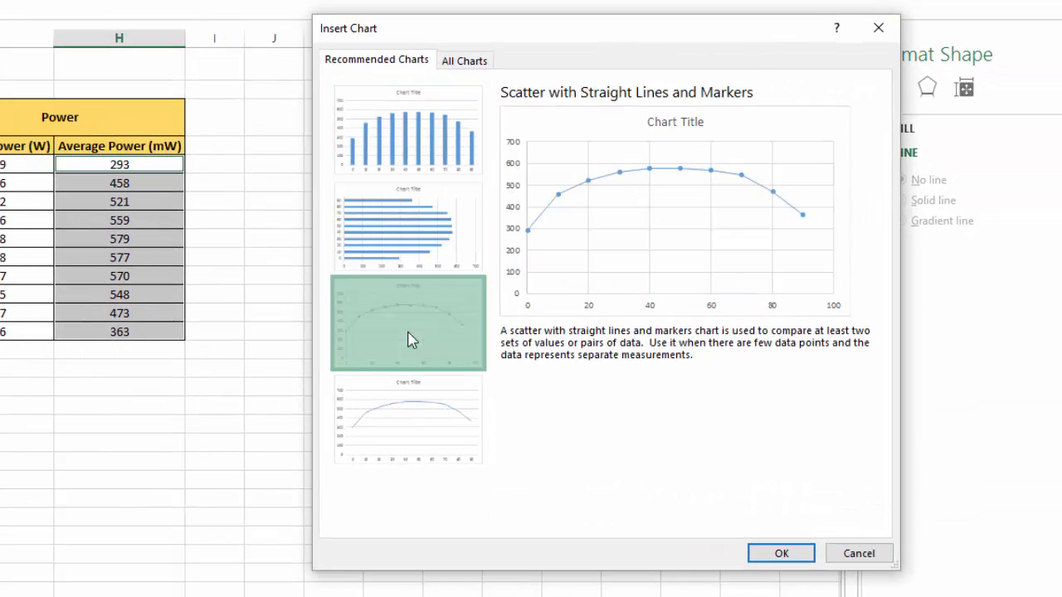
{"action": "left_click", "coordinate": [417, 421]}
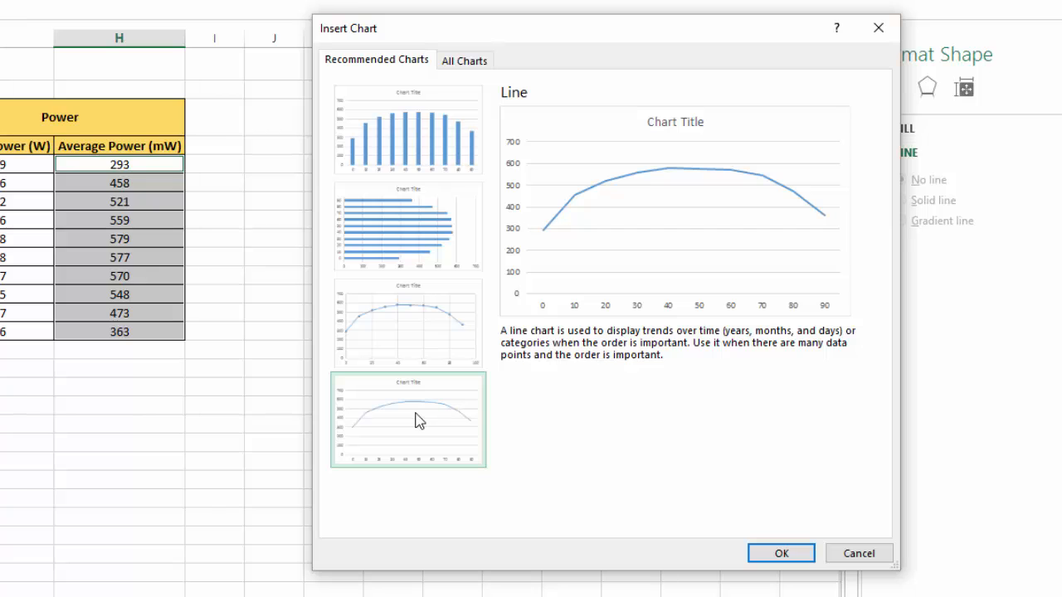
{"action": "left_click", "coordinate": [424, 337]}
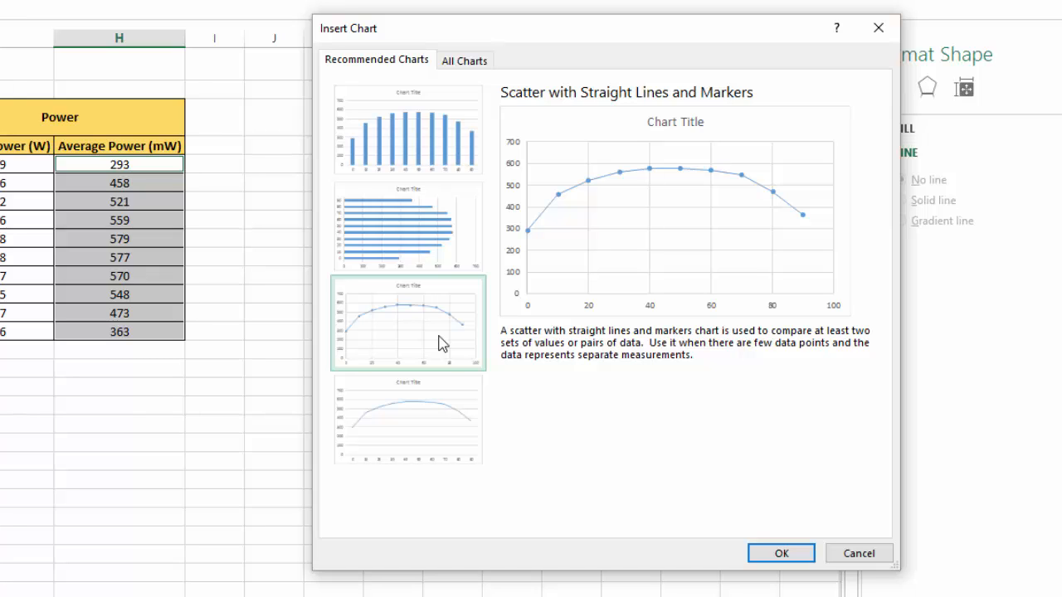
{"action": "left_click", "coordinate": [462, 342]}
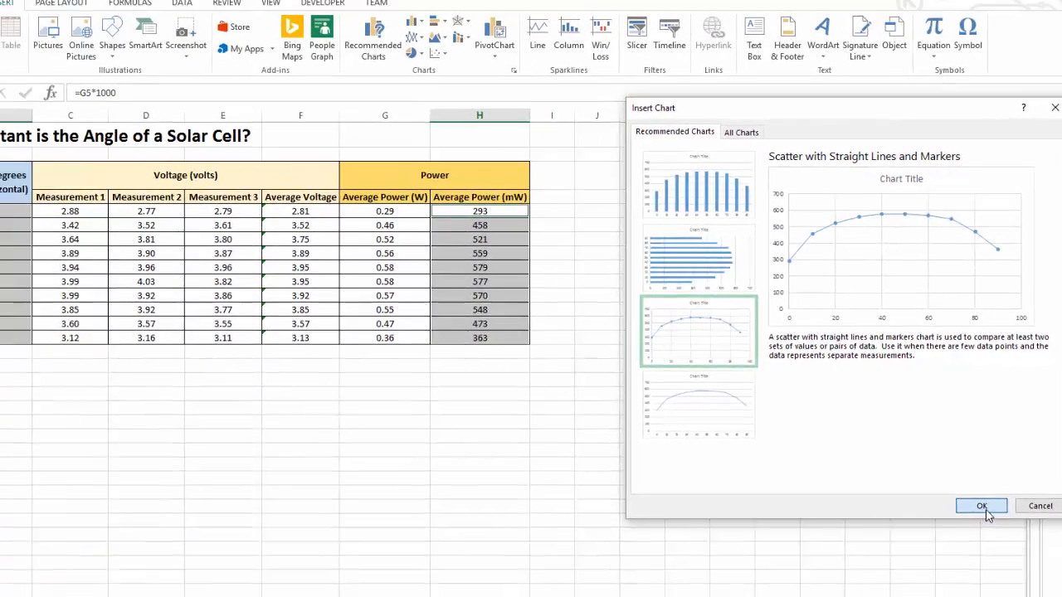
{"action": "left_click", "coordinate": [863, 536]}
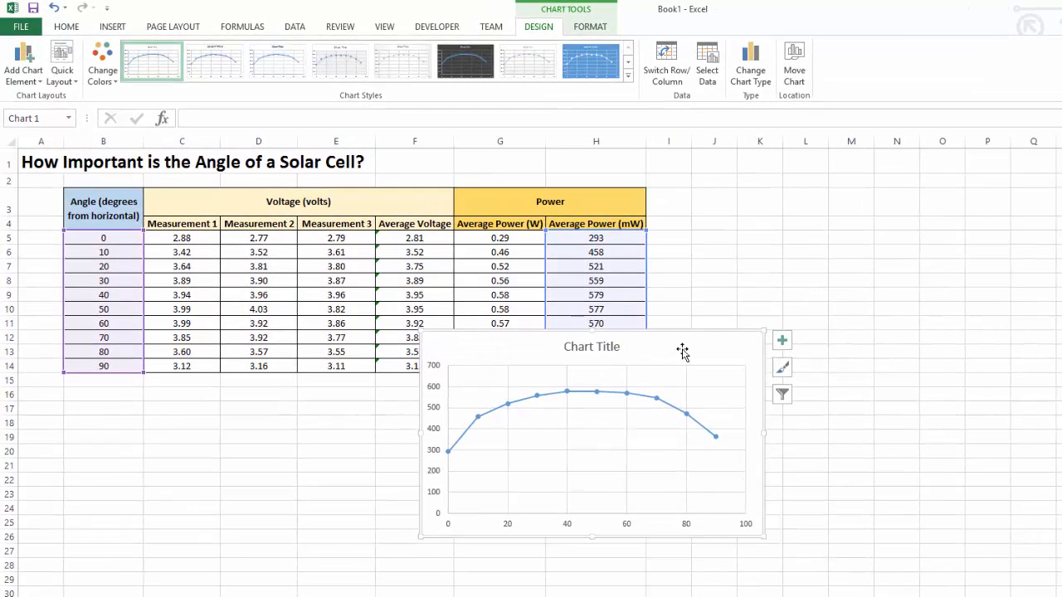
Place the chart below the table and enlarge it to span columns B to H and rows 17 to 37.
{"action": "left_click_drag", "start_coordinate": [703, 346], "coordinate": [347, 414]}
{"action": "scroll", "coordinate": [581, 453], "scroll_direction": "down", "scroll_amount": 2}
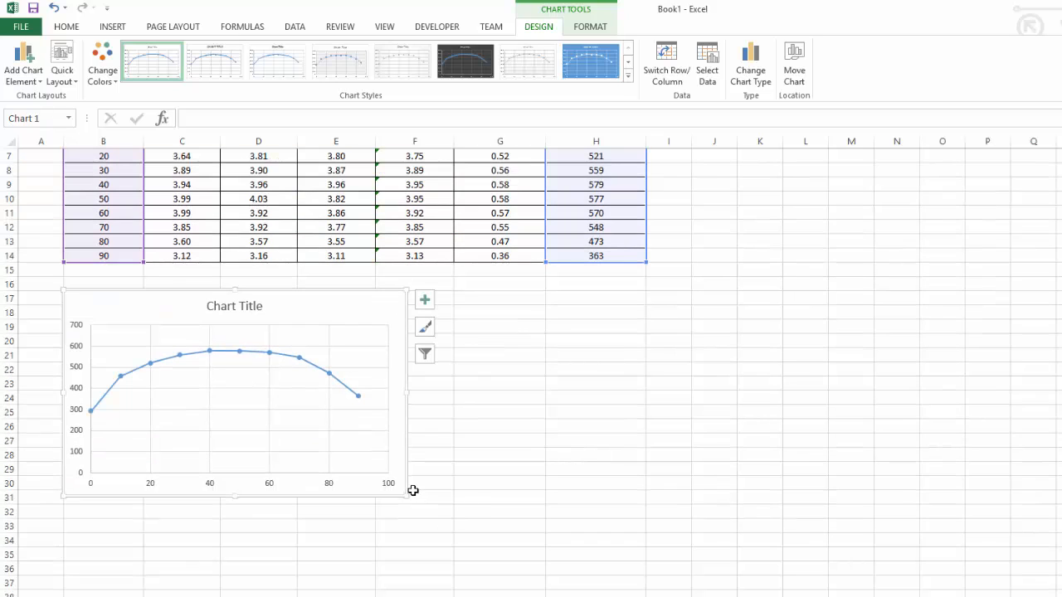
{"action": "left_click_drag", "start_coordinate": [405, 494], "coordinate": [647, 564]}
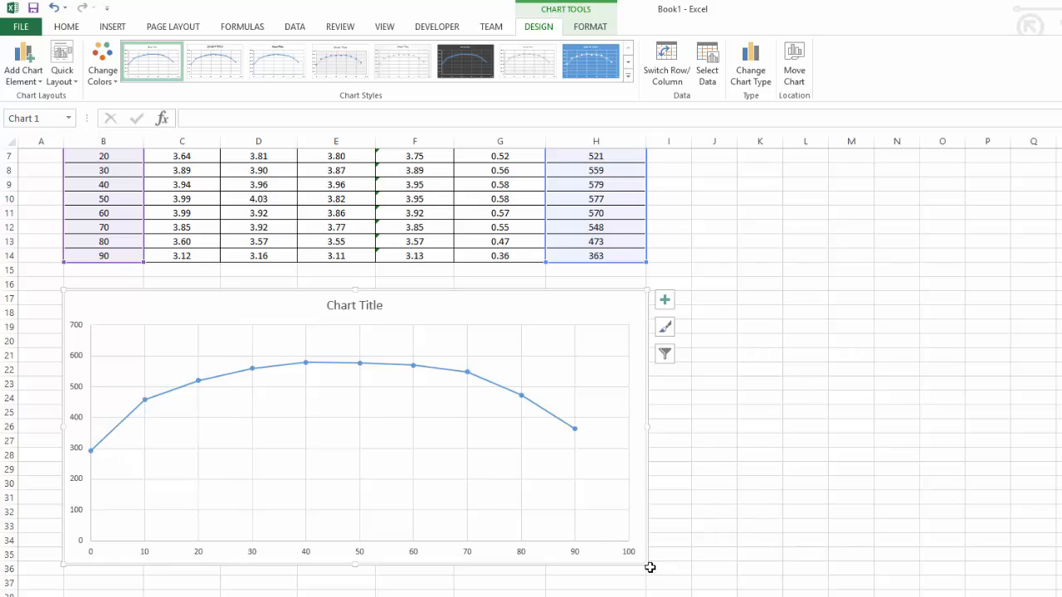
{"action": "left_click_drag", "start_coordinate": [645, 565], "coordinate": [646, 588]}
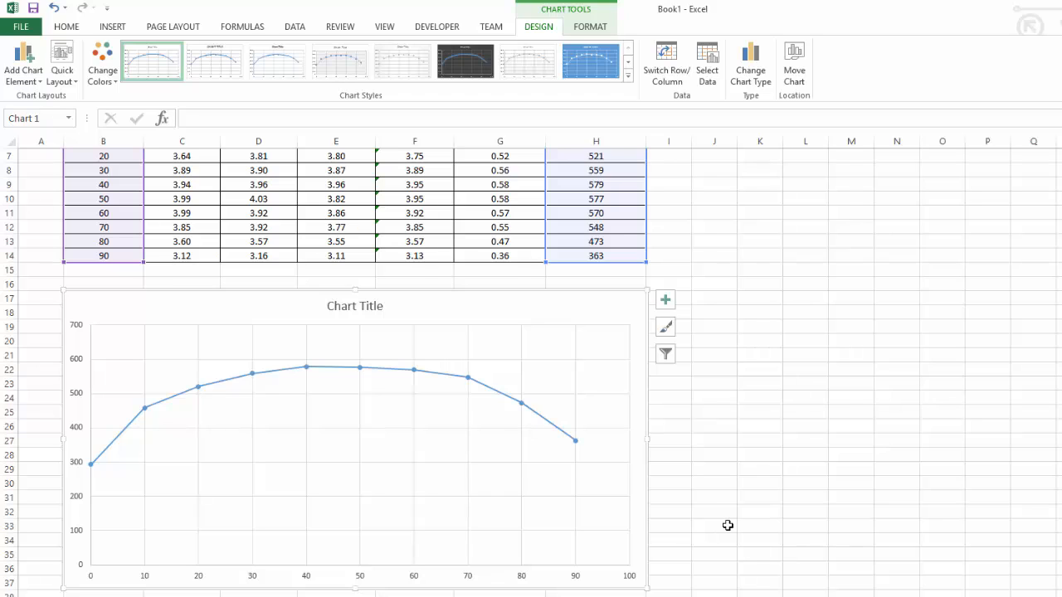
Replace the chart title with "How does the Angle of a Solar Cell Affect its Power?".
{"action": "left_click", "coordinate": [360, 308]}
{"action": "left_click", "coordinate": [350, 305]}
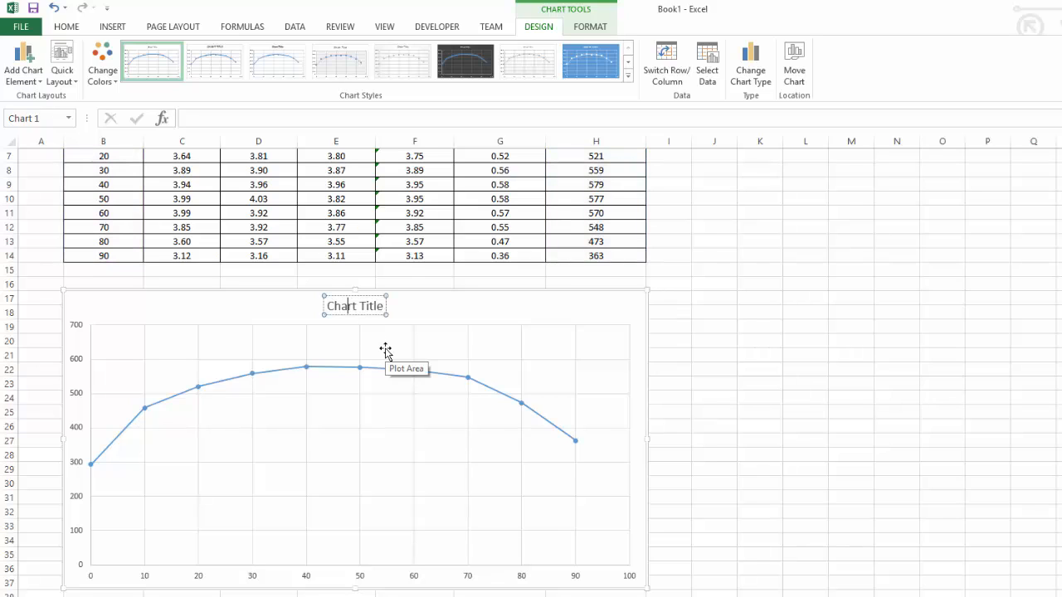
{"action": "left_click_drag", "start_coordinate": [330, 308], "coordinate": [386, 310]}
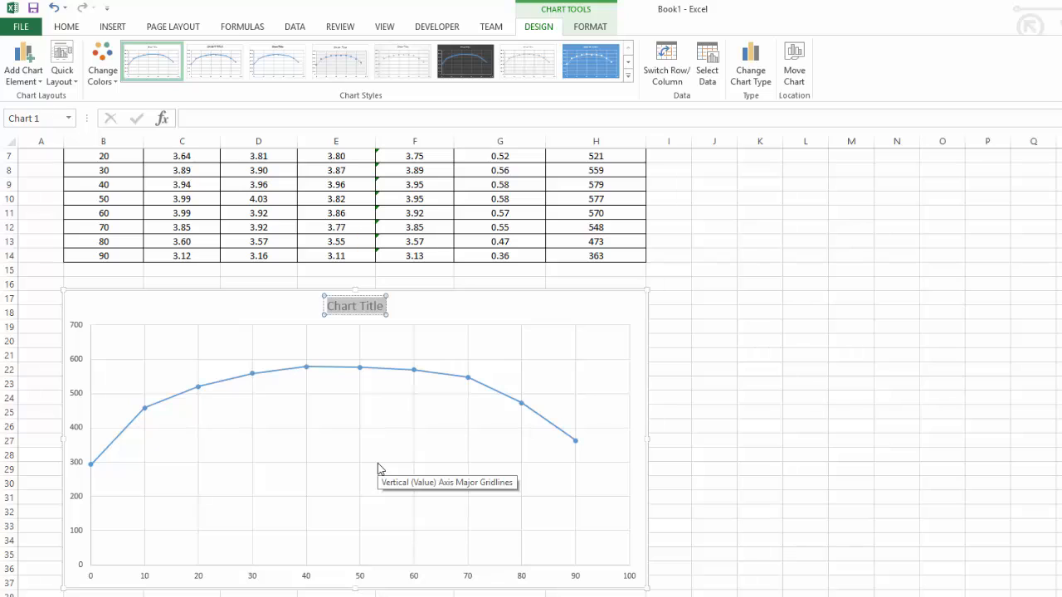
{"action": "type", "text": "How Does"}
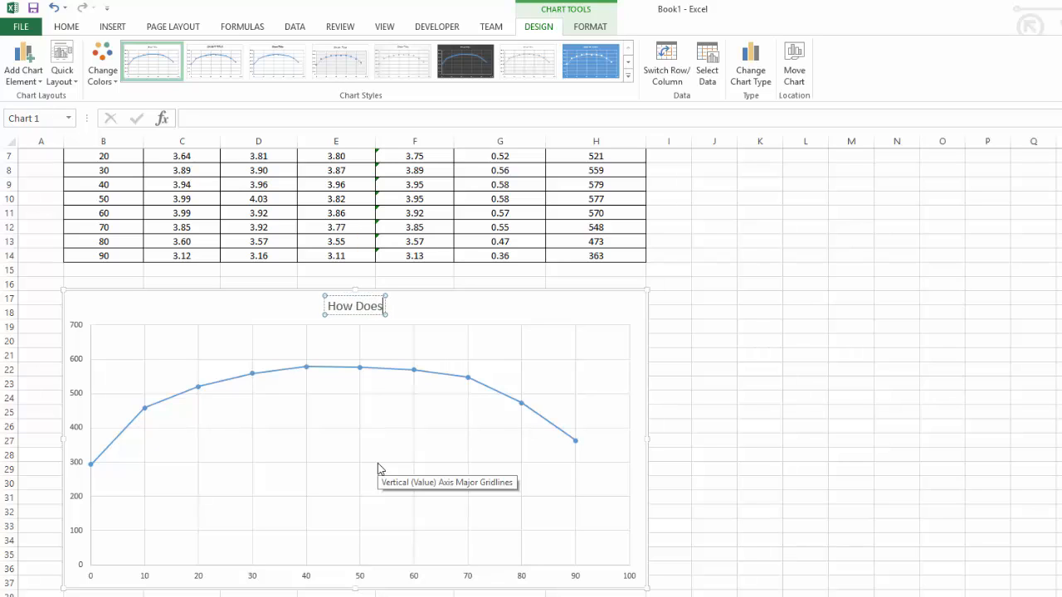
{"action": "type", "text": " the An"}
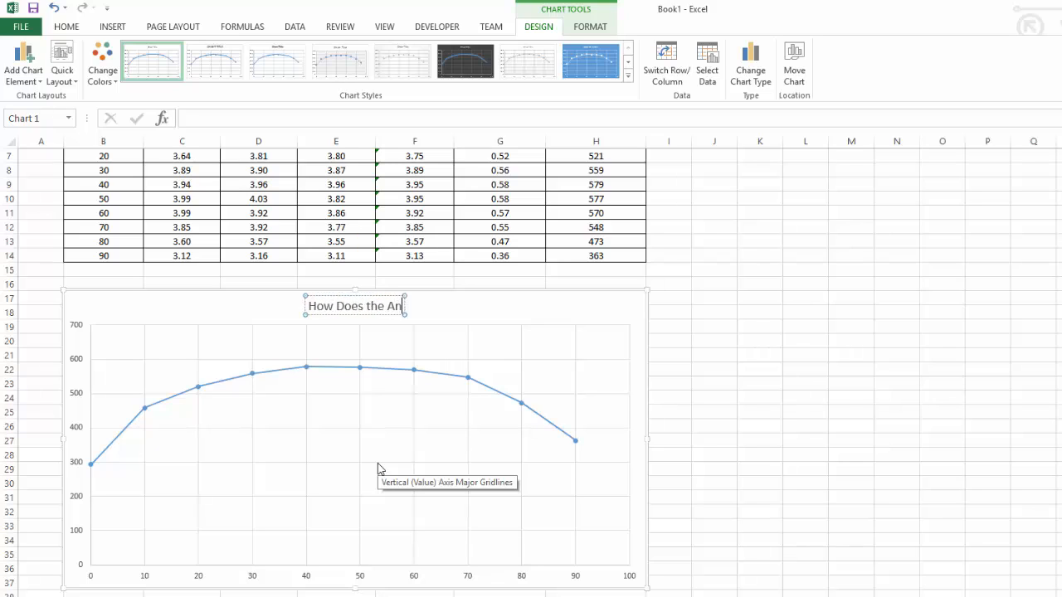
{"action": "type", "text": "gle of"}
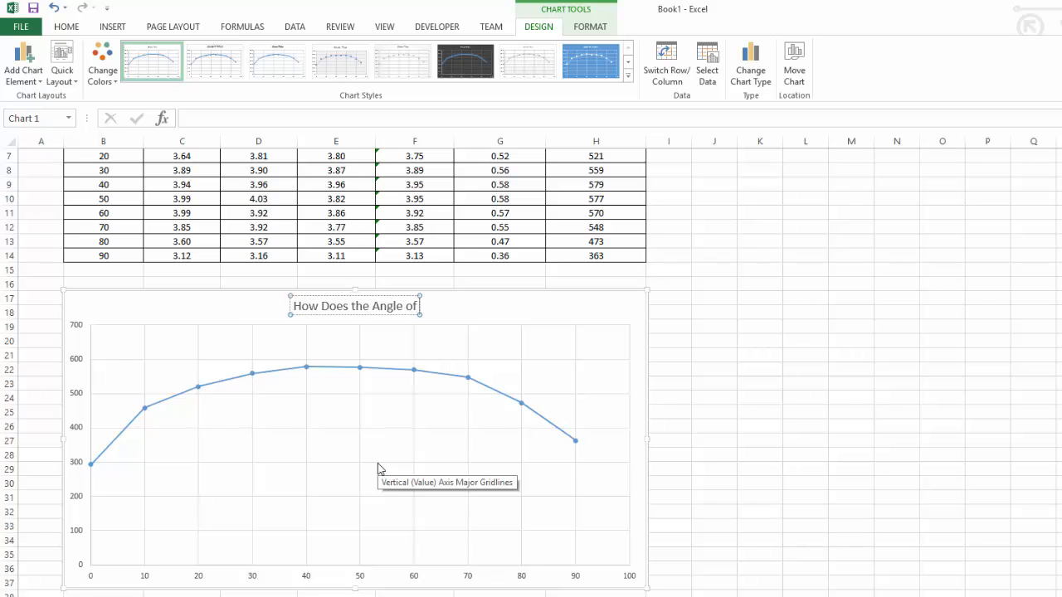
{"action": "type", "text": " a Solar Cell Affect"}
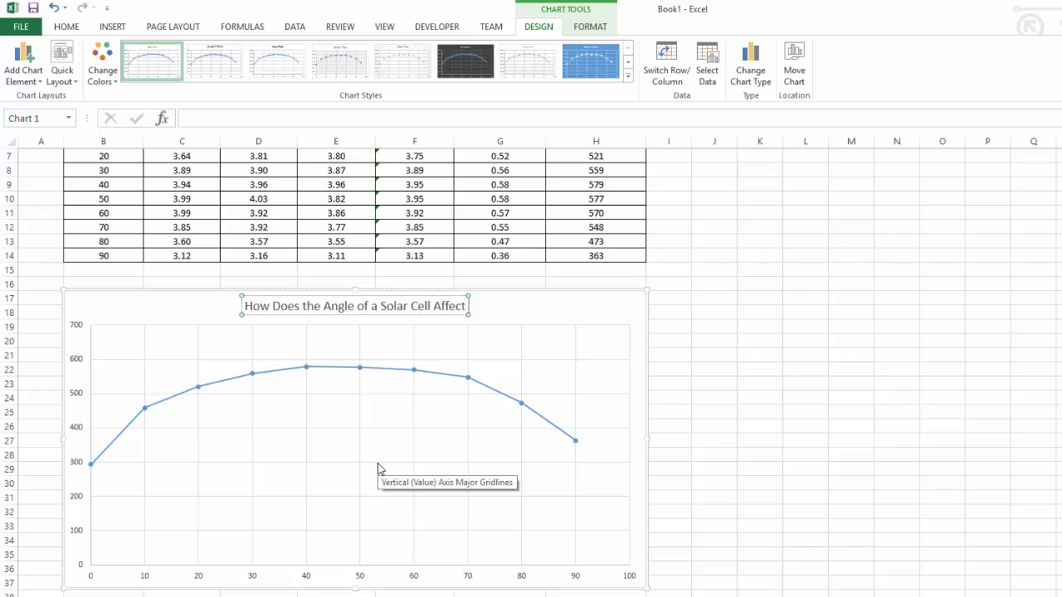
{"action": "type", "text": " its"}
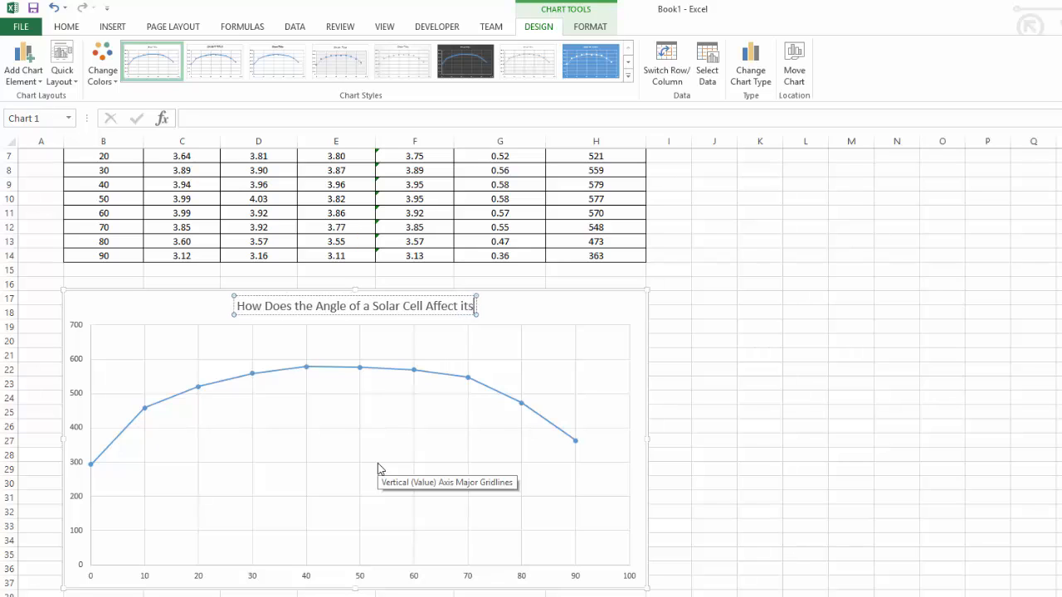
{"action": "type", "text": " Power"}
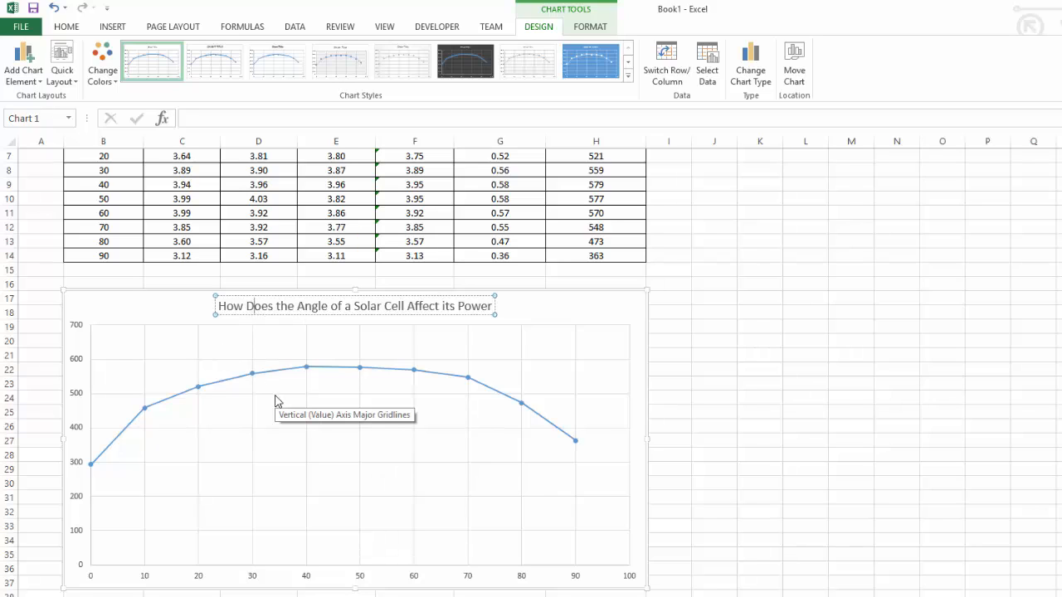
{"action": "key", "text": "BackSpace"}
{"action": "type", "text": "d"}
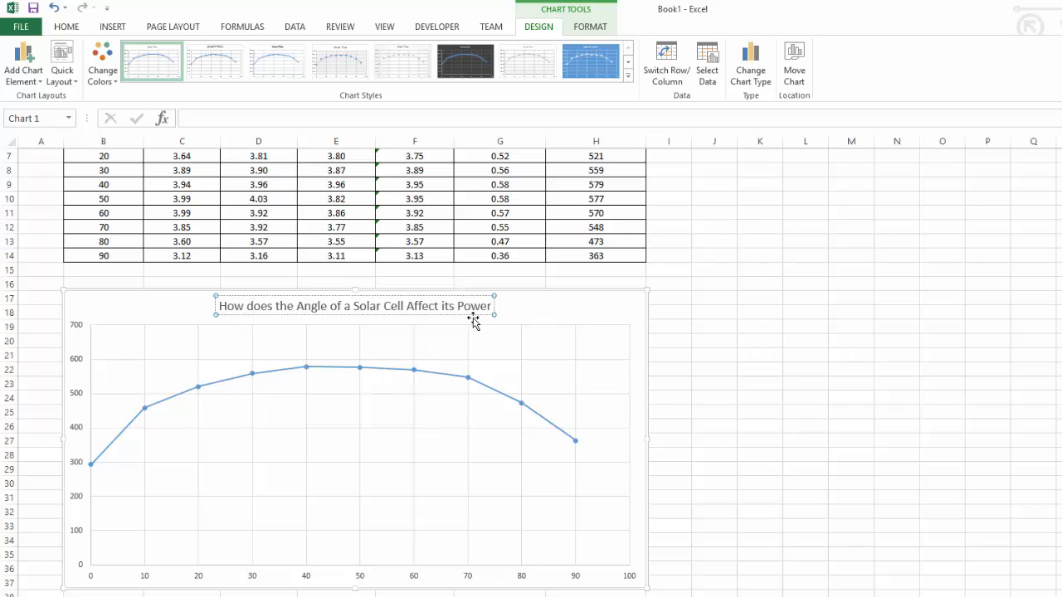
{"action": "key", "text": "End"}
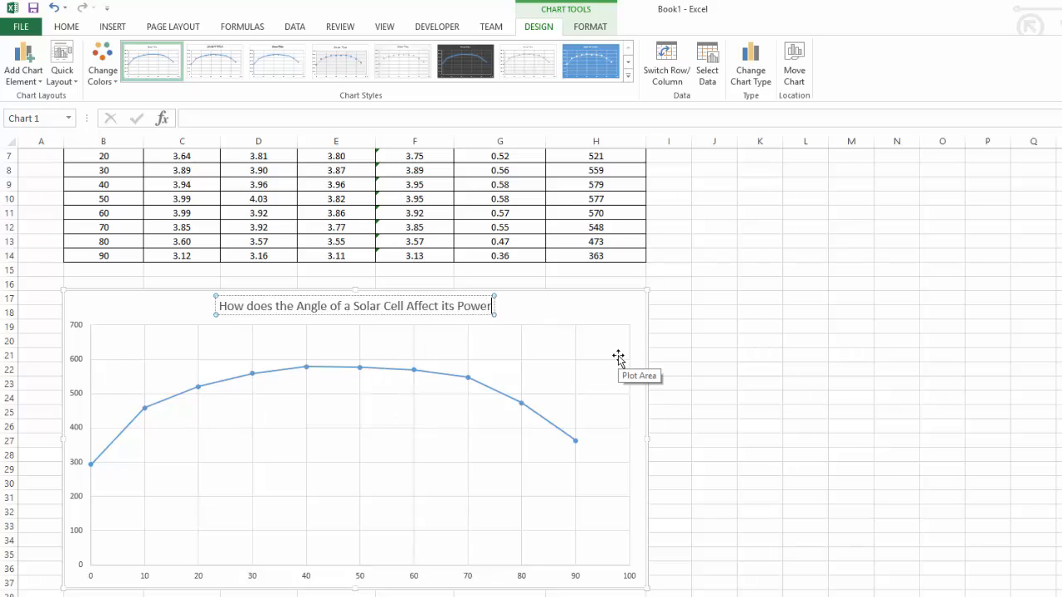
{"action": "type", "text": "?"}
{"action": "left_click", "coordinate": [756, 328]}
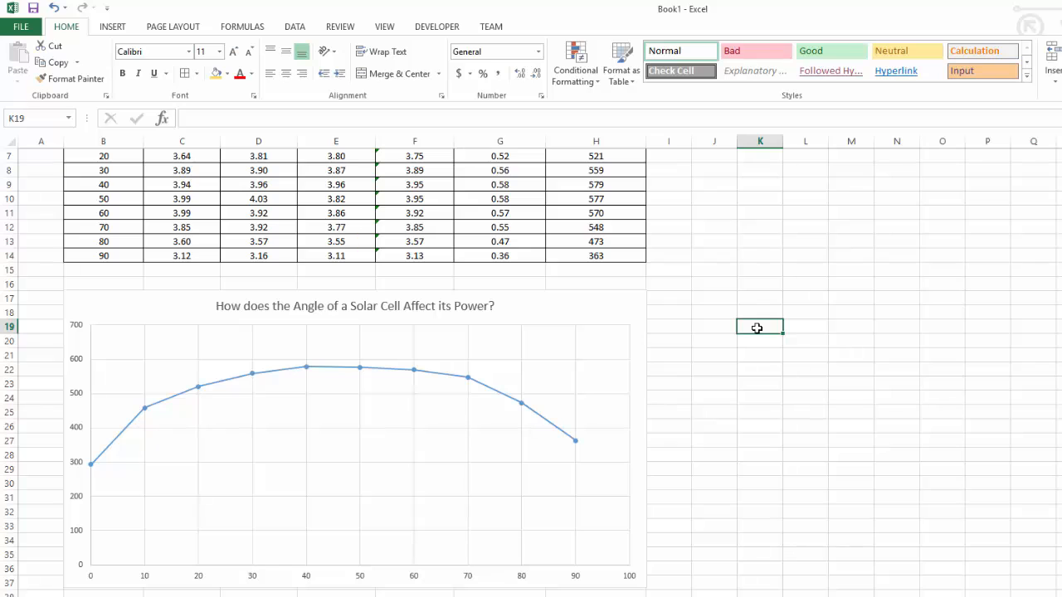
Add axis titles to both axes of the solar cell power chart.
{"action": "left_click", "coordinate": [604, 310]}
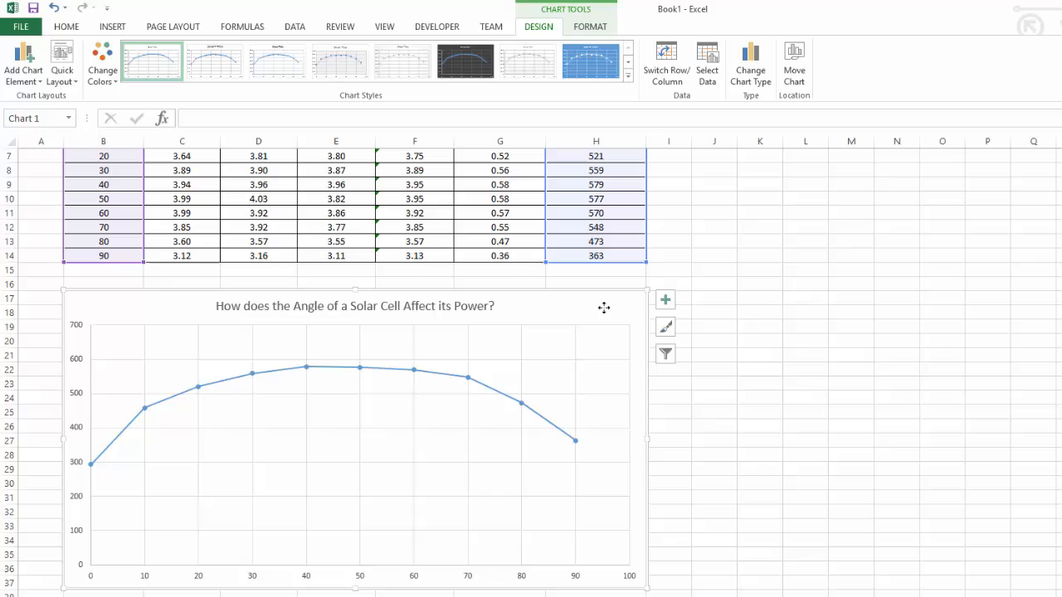
{"action": "left_click", "coordinate": [666, 301]}
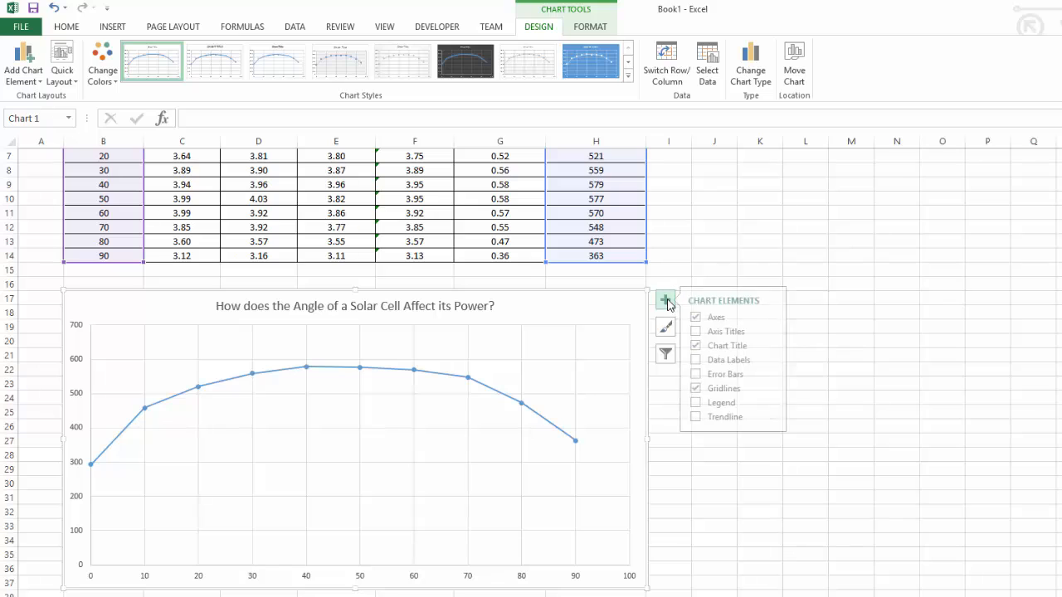
{"action": "left_click", "coordinate": [700, 332]}
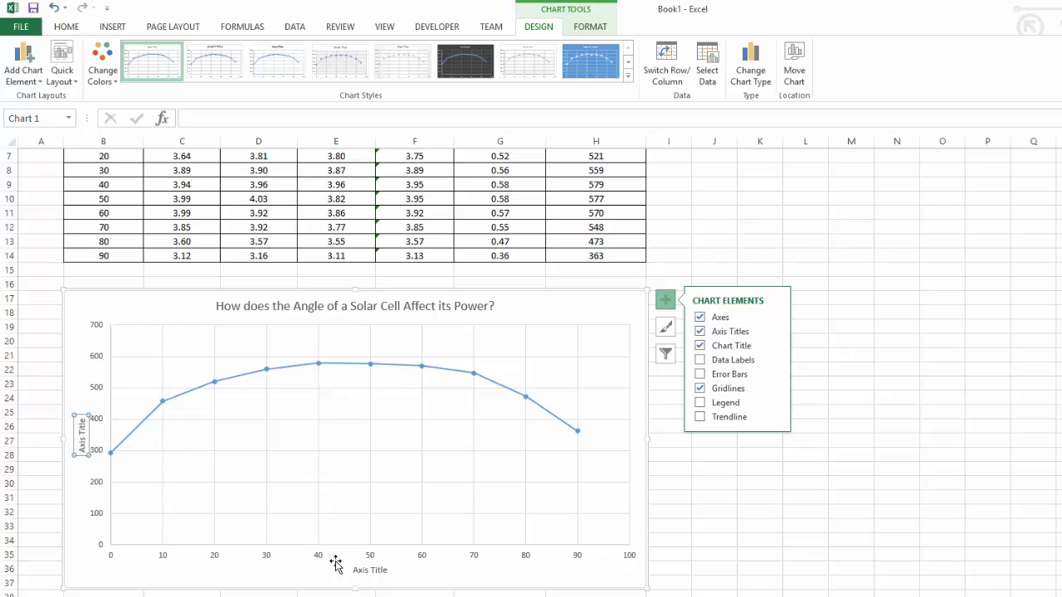
Replace the vertical axis title with "Power Output (mW)".
{"action": "left_click", "coordinate": [81, 432]}
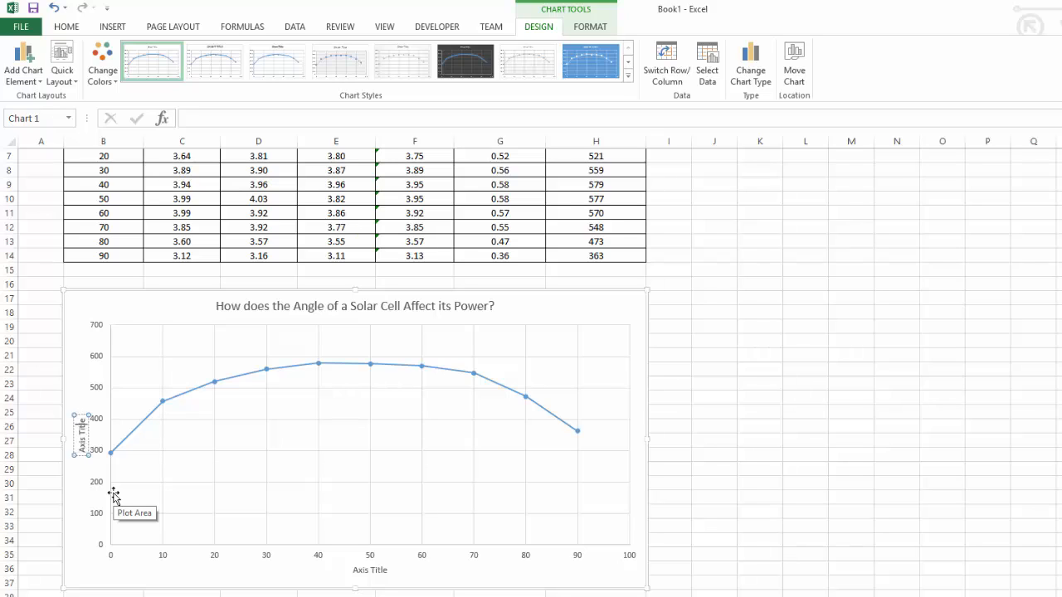
{"action": "key", "text": "shift+Left"}
{"action": "key", "text": "shift+Left"}
{"action": "key", "text": "shift+Left"}
{"action": "key", "text": "shift+Left"}
{"action": "key", "text": "shift+Left"}
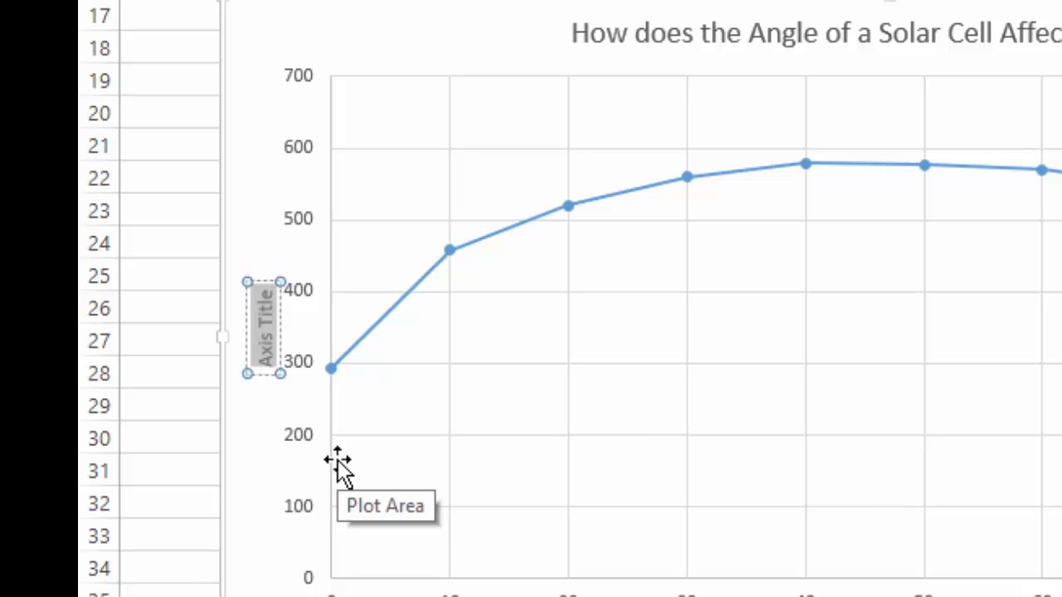
{"action": "type", "text": "Ppower"}
{"action": "key", "text": "BackSpace"}
{"action": "key", "text": "BackSpace"}
{"action": "key", "text": "BackSpace"}
{"action": "key", "text": "BackSpace"}
{"action": "key", "text": "BackSpace"}
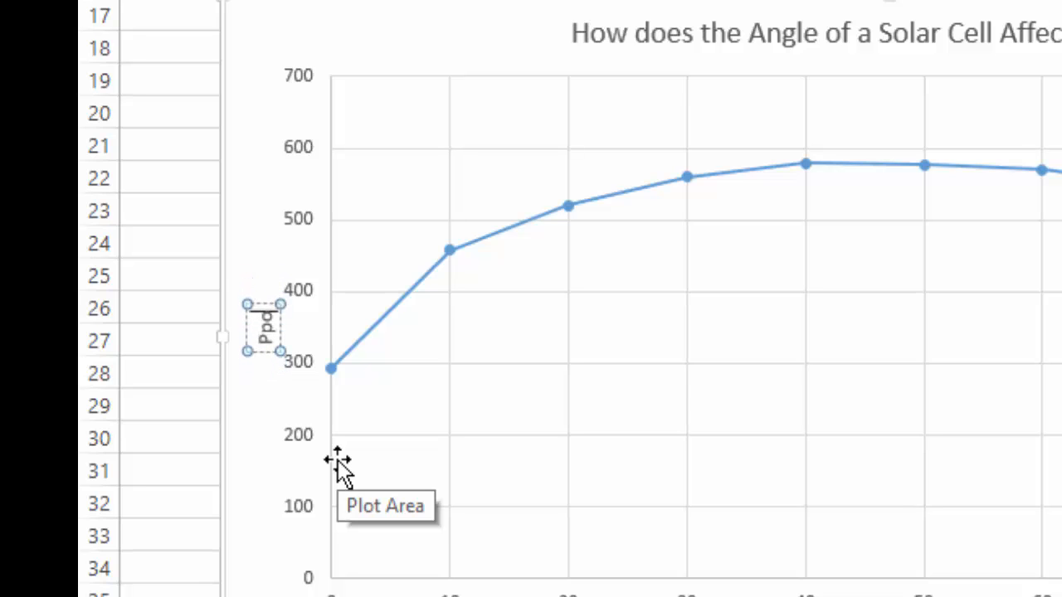
{"action": "type", "text": "ow"}
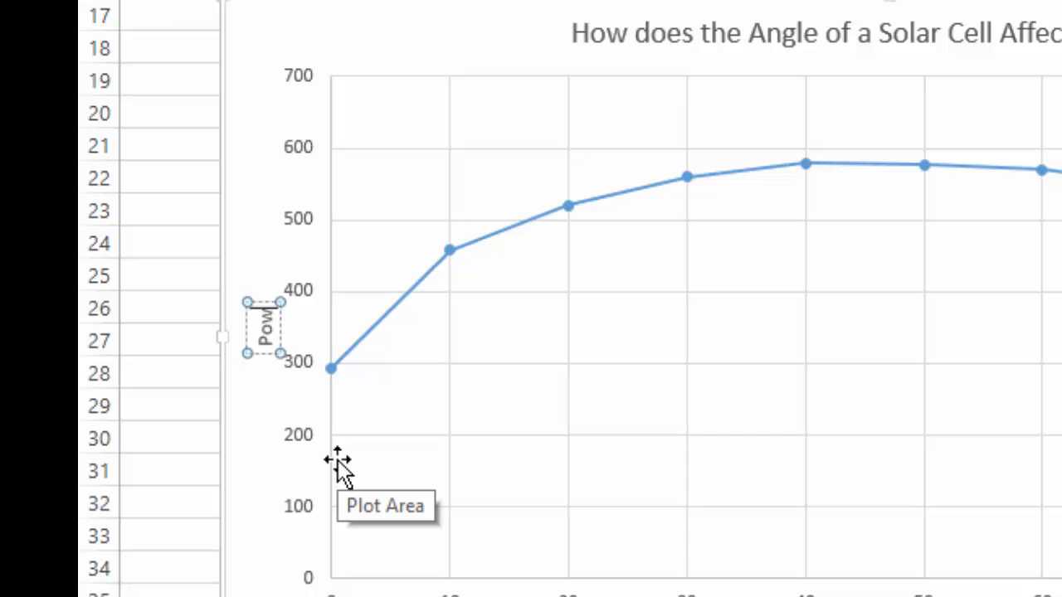
{"action": "type", "text": "er Output"}
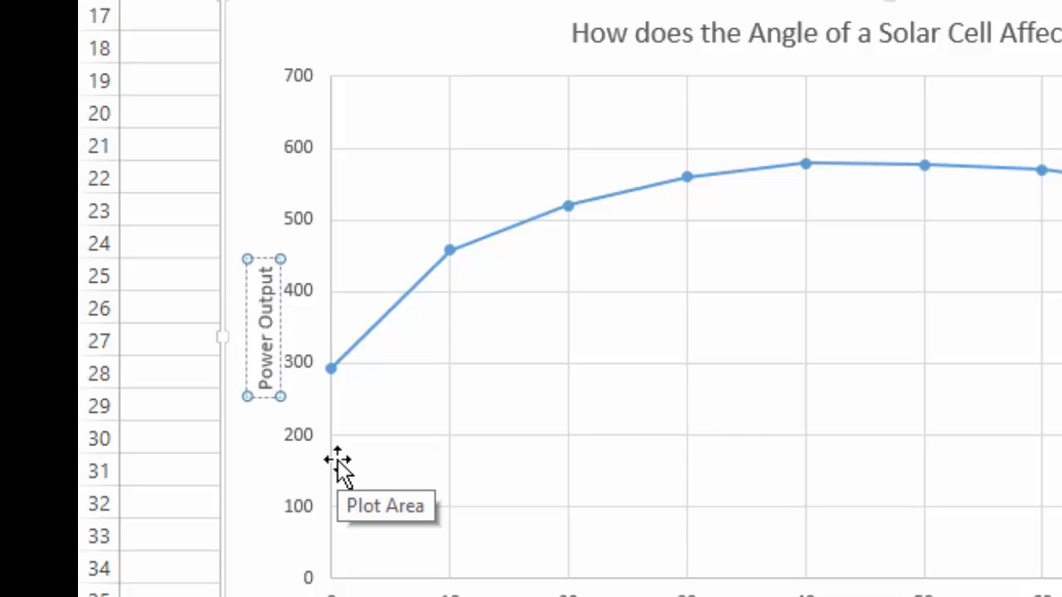
{"action": "type", "text": " (mW"}
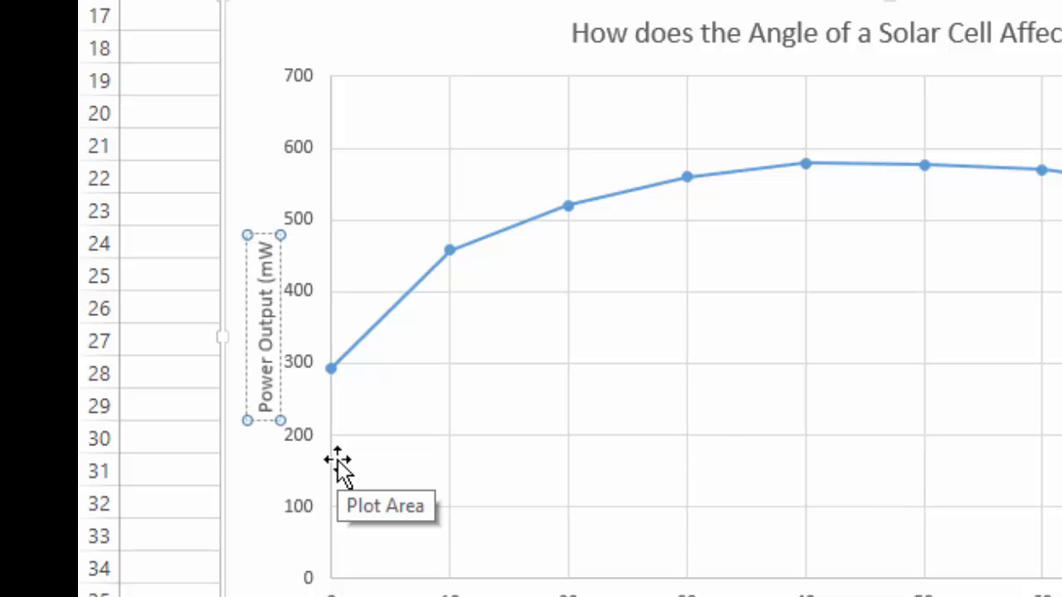
{"action": "type", "text": ")"}
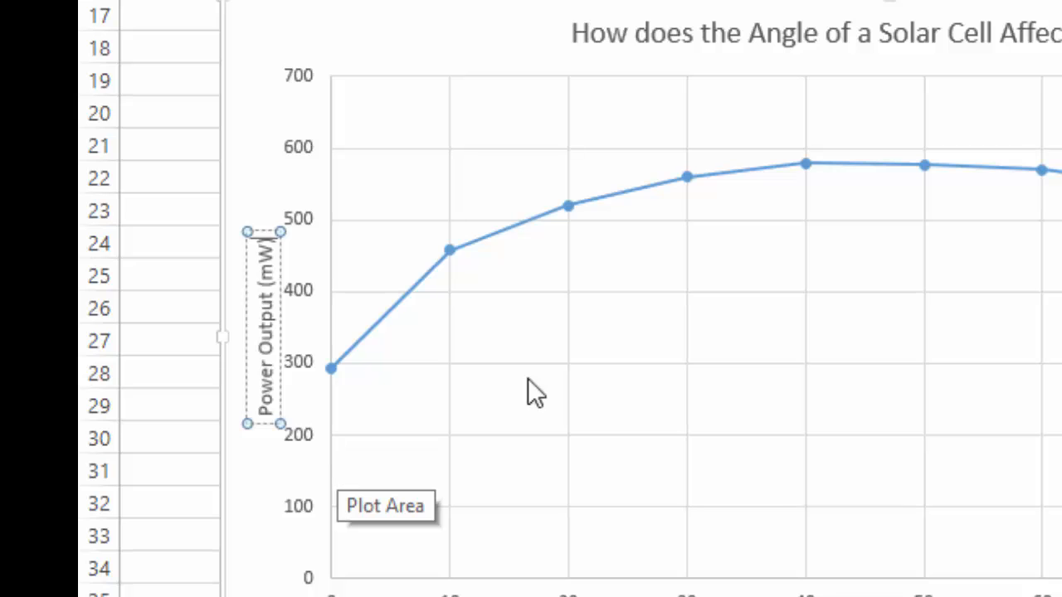
{"action": "left_click", "coordinate": [916, 283]}
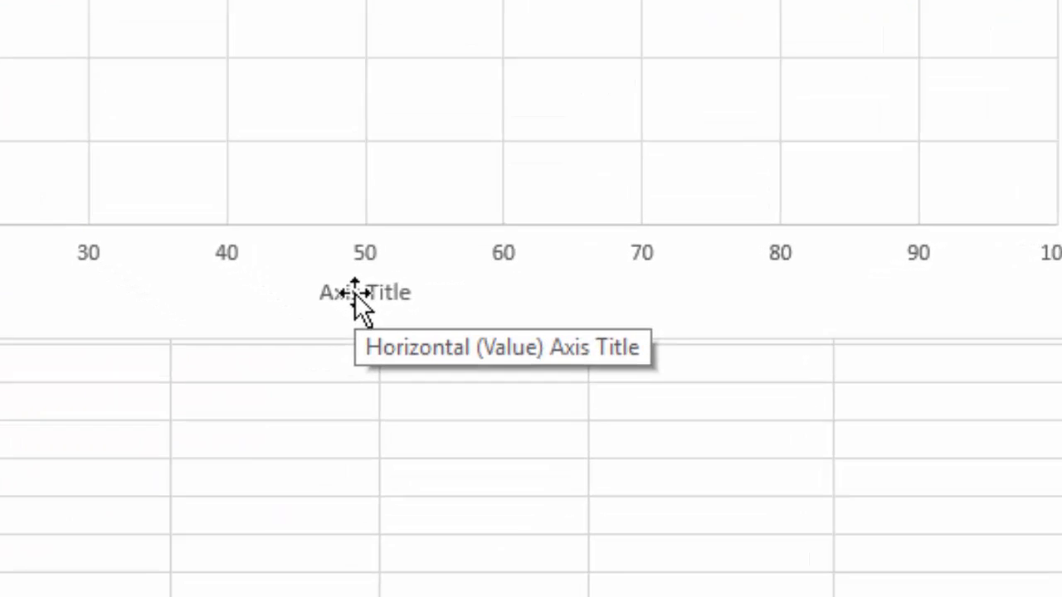
Replace the horizontal axis title with "Angle of Solar Cell (degrees from horizontal)" and deselect the chart.
{"action": "left_click", "coordinate": [354, 293]}
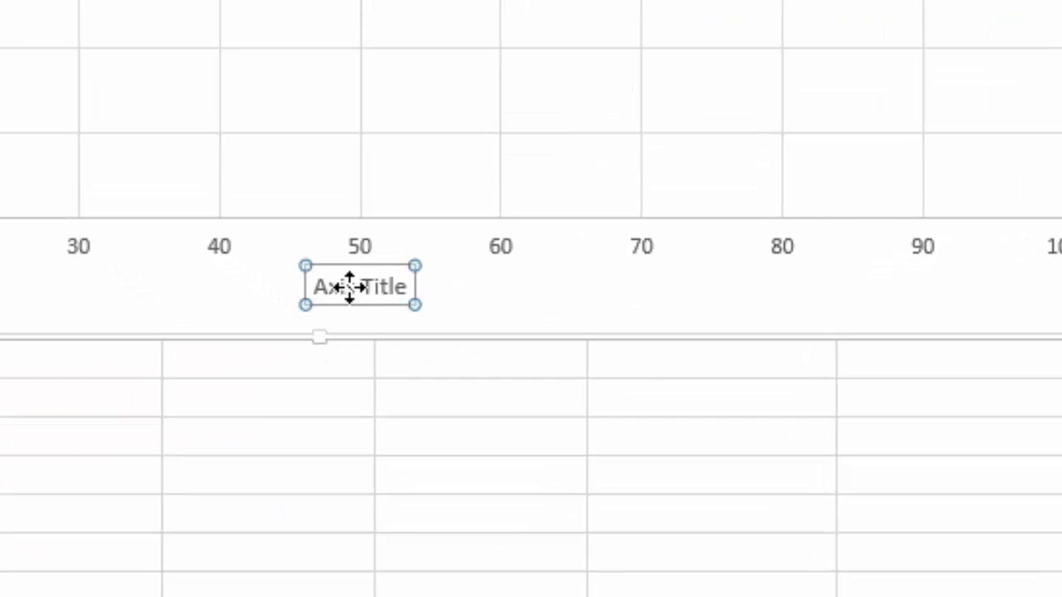
{"action": "left_click", "coordinate": [347, 287]}
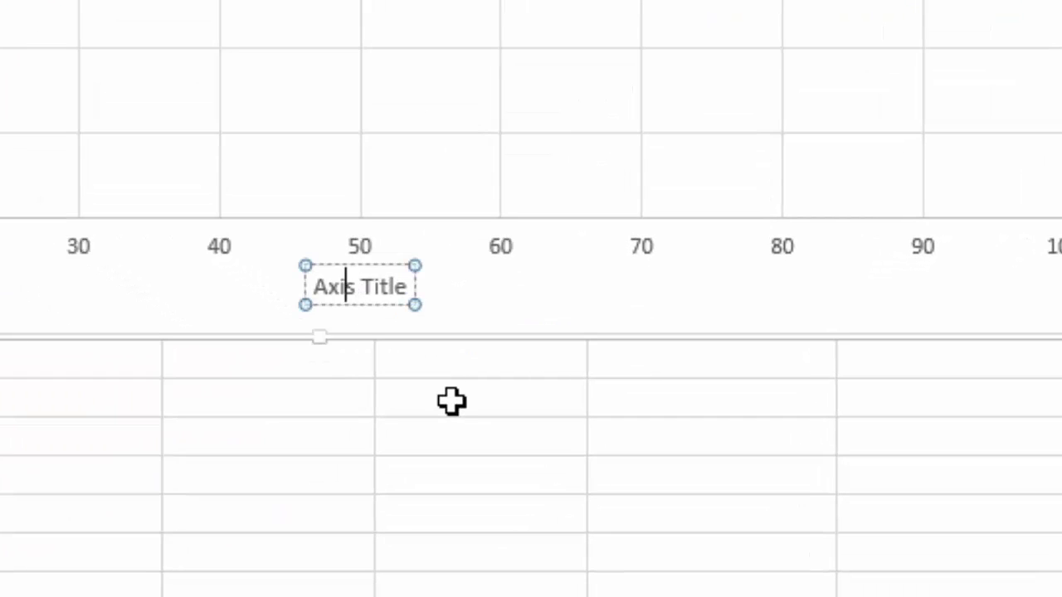
{"action": "key", "text": "Home"}
{"action": "key", "text": "shift+End"}
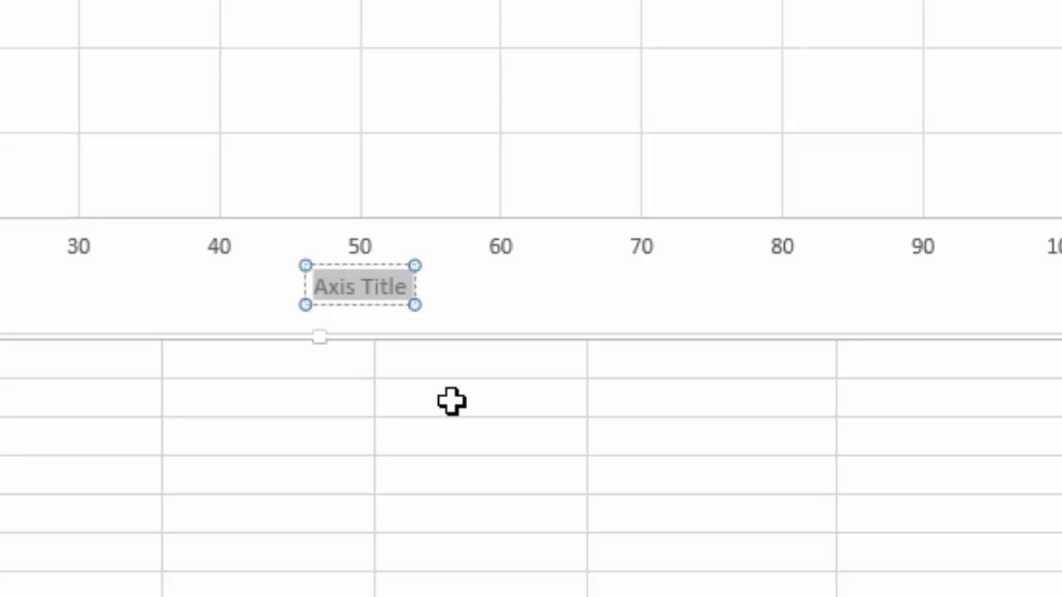
{"action": "type", "text": "An"}
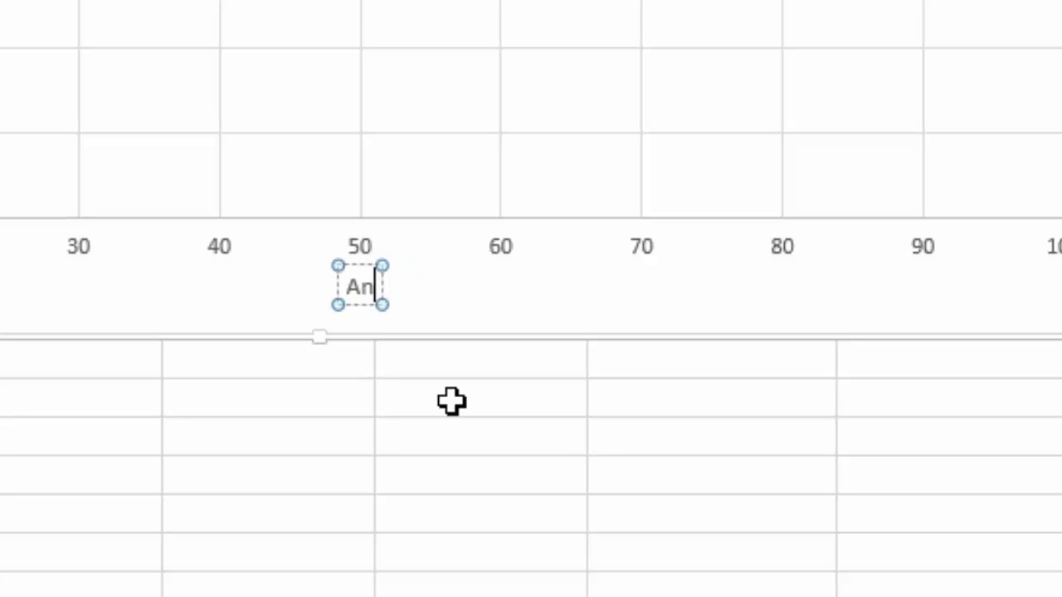
{"action": "type", "text": "gle of Solar Cell"}
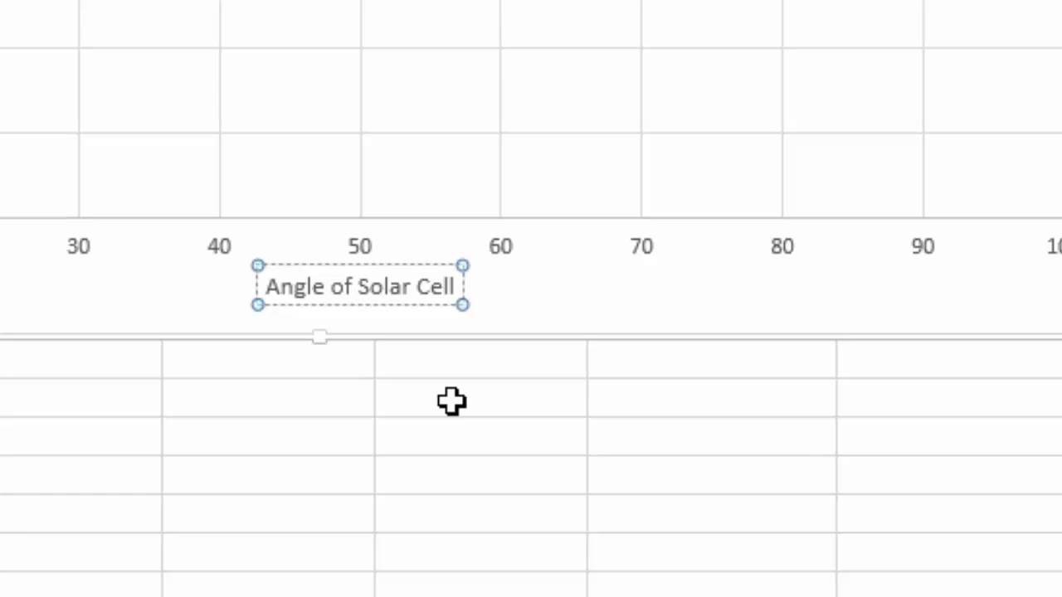
{"action": "type", "text": " (degr"}
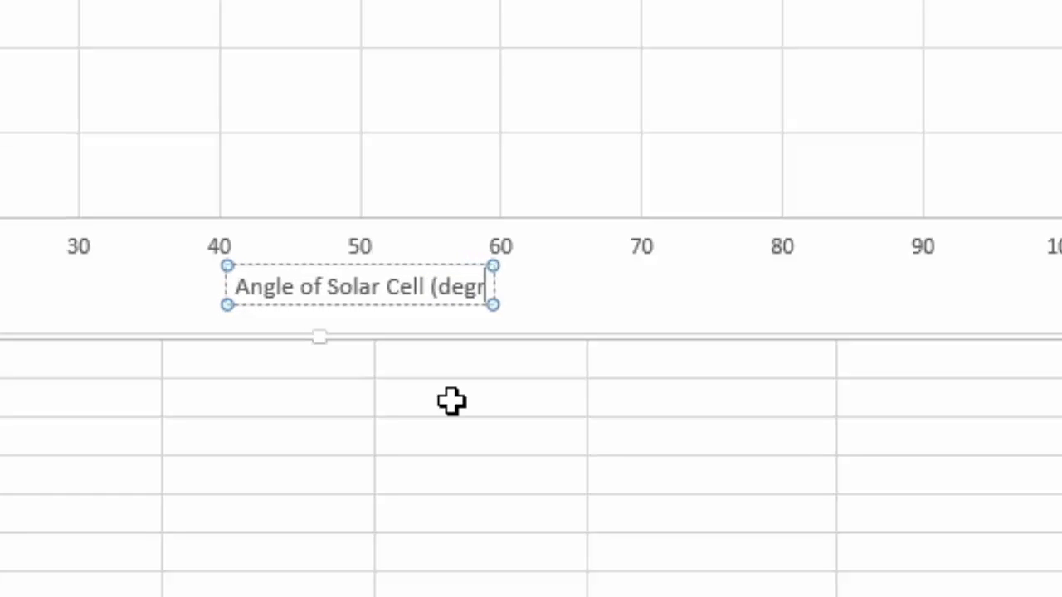
{"action": "type", "text": "ees from "}
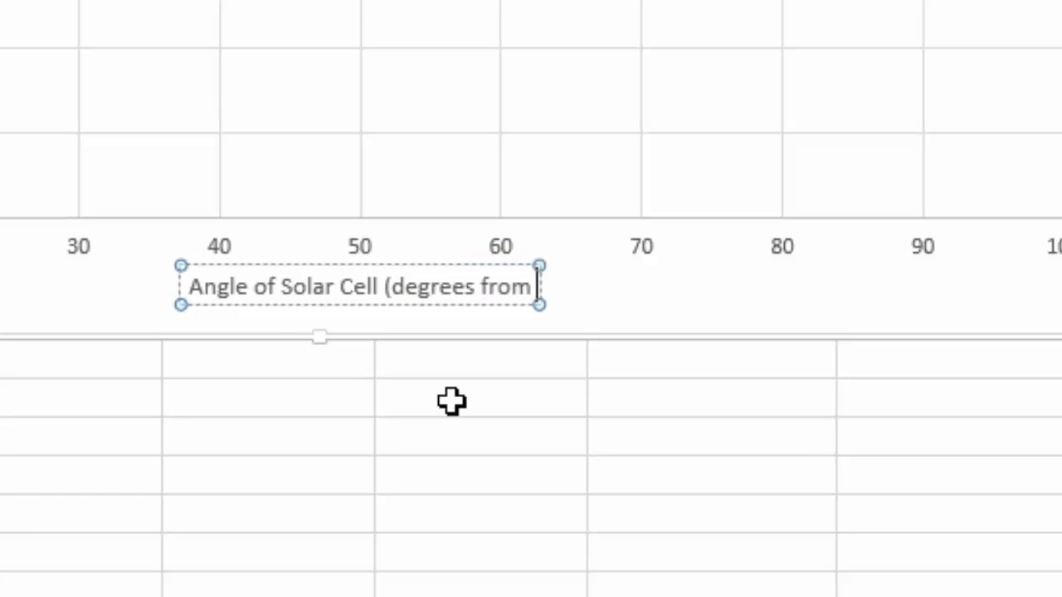
{"action": "type", "text": "horizon"}
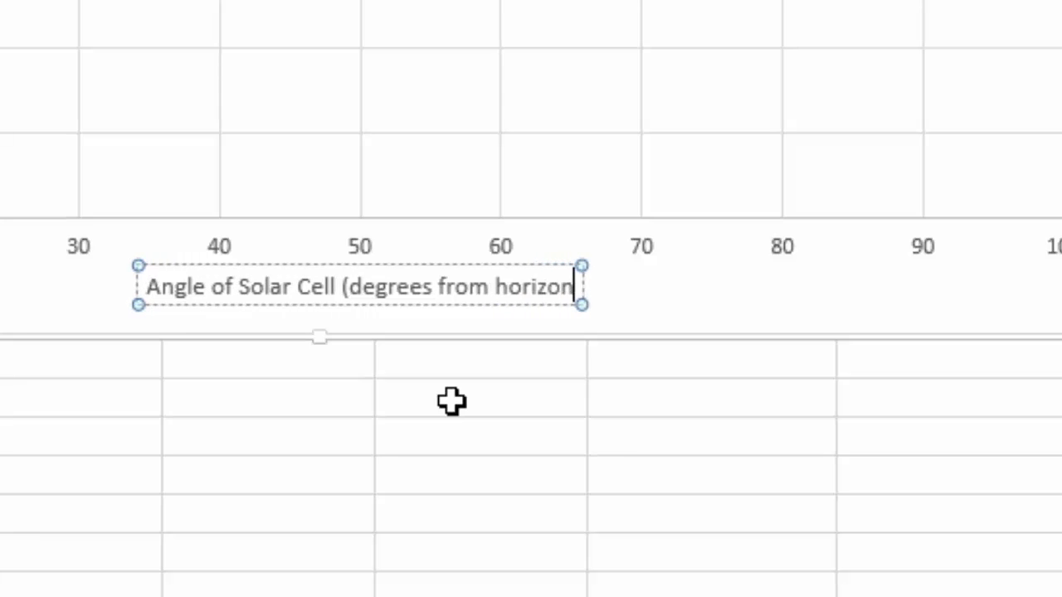
{"action": "type", "text": "tal)"}
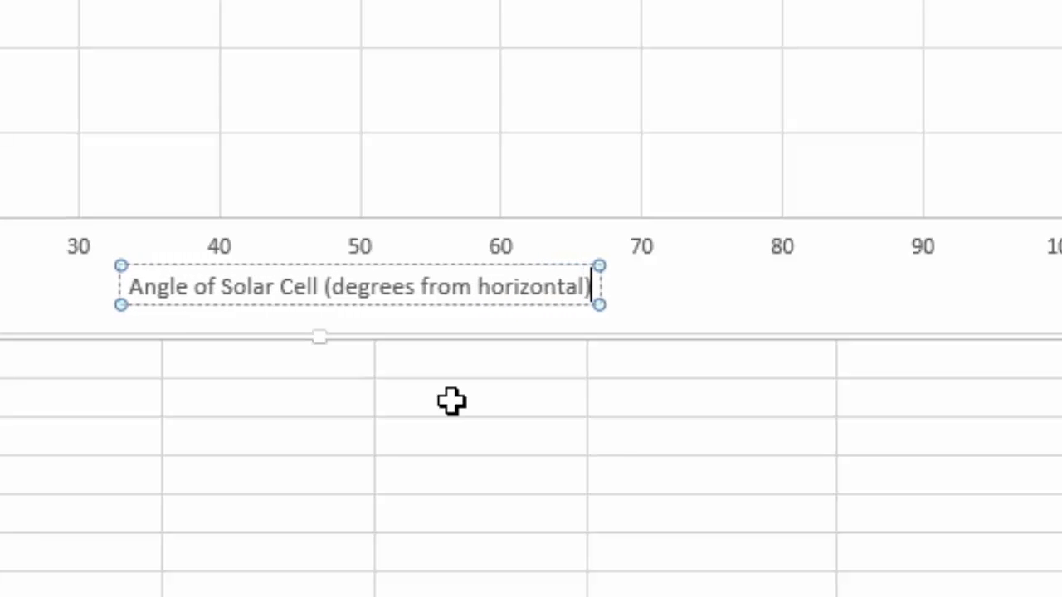
{"action": "key", "text": "Return"}
{"action": "key", "text": "BackSpace"}
{"action": "left_click", "coordinate": [477, 425]}
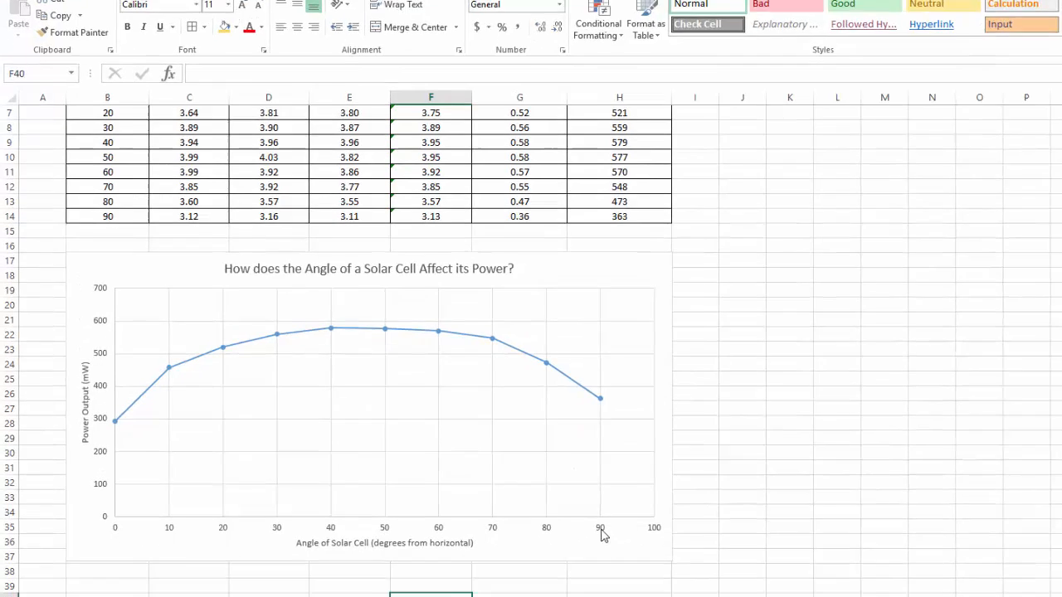
Set the maximum bound of the chart's horizontal axis to 90 and deselect the chart.
{"action": "left_click", "coordinate": [713, 394]}
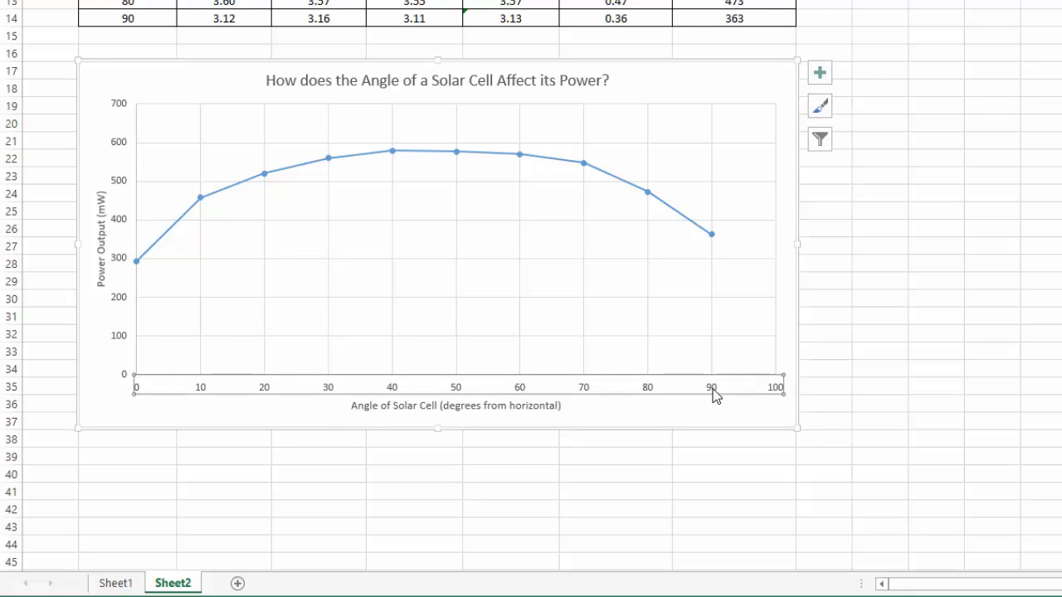
{"action": "right_click", "coordinate": [715, 395]}
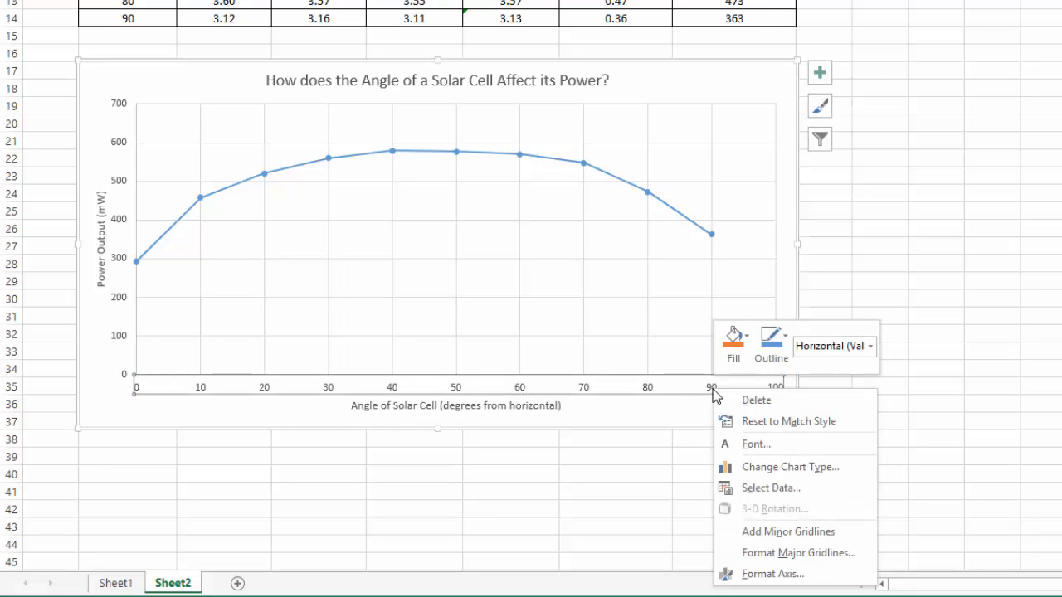
{"action": "left_click", "coordinate": [772, 574]}
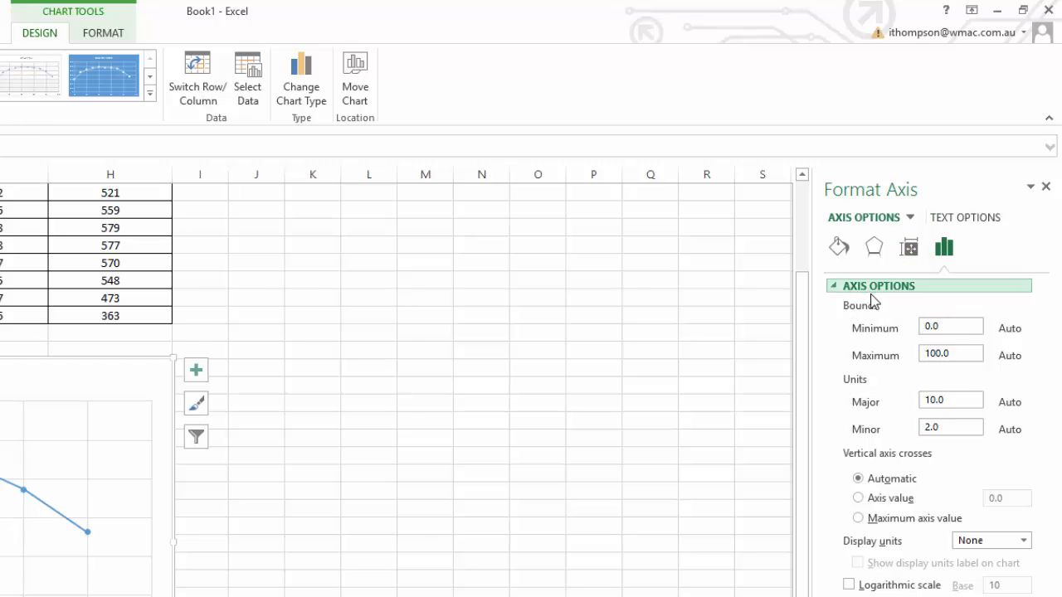
{"action": "left_click", "coordinate": [954, 327]}
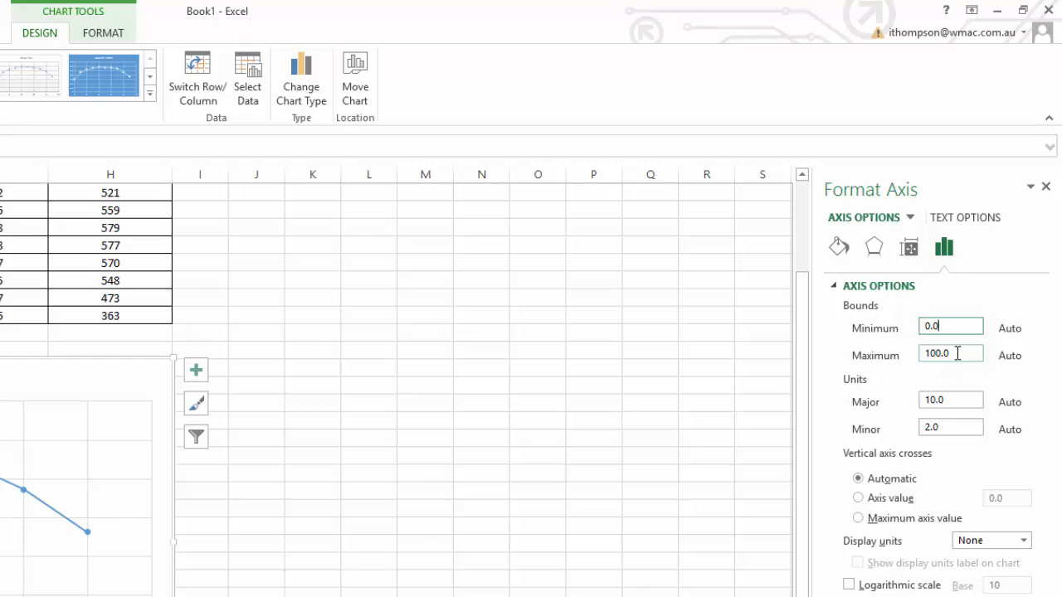
{"action": "left_click", "coordinate": [957, 354]}
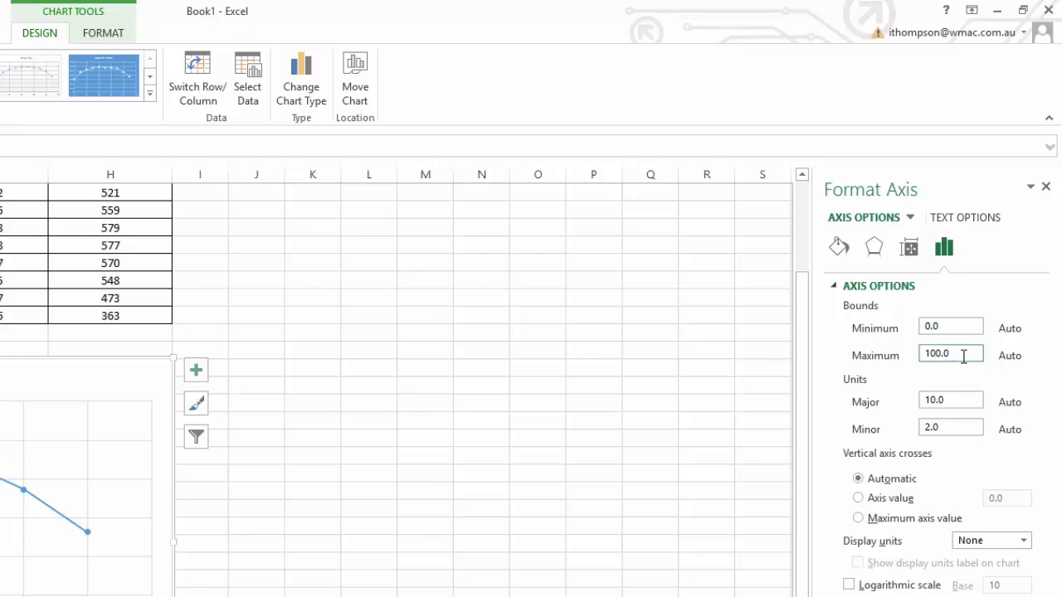
{"action": "key", "text": "BackSpace"}
{"action": "key", "text": "BackSpace"}
{"action": "key", "text": "Return"}
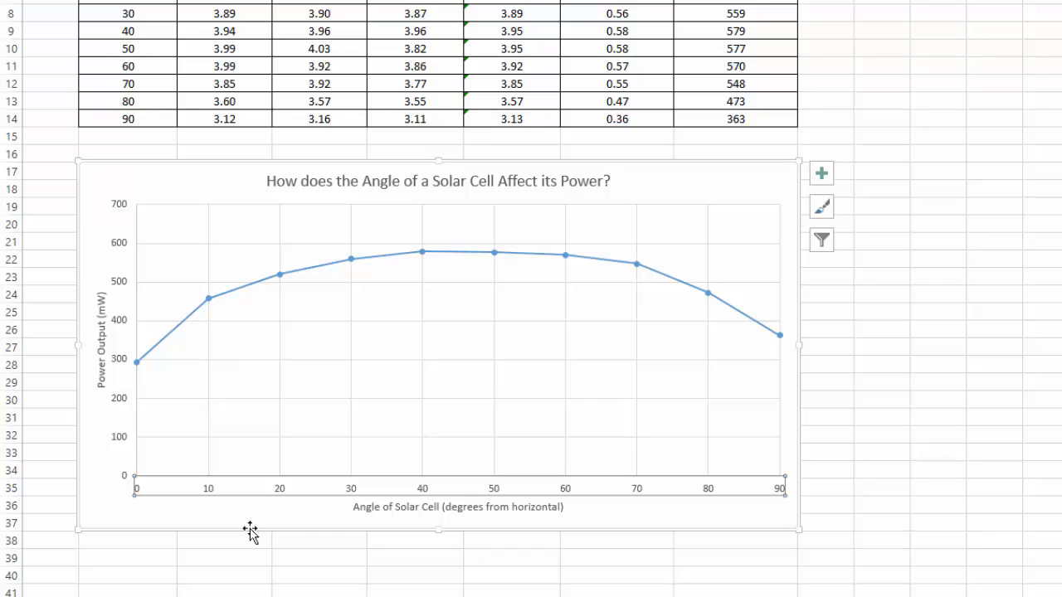
{"action": "left_click", "coordinate": [831, 297]}
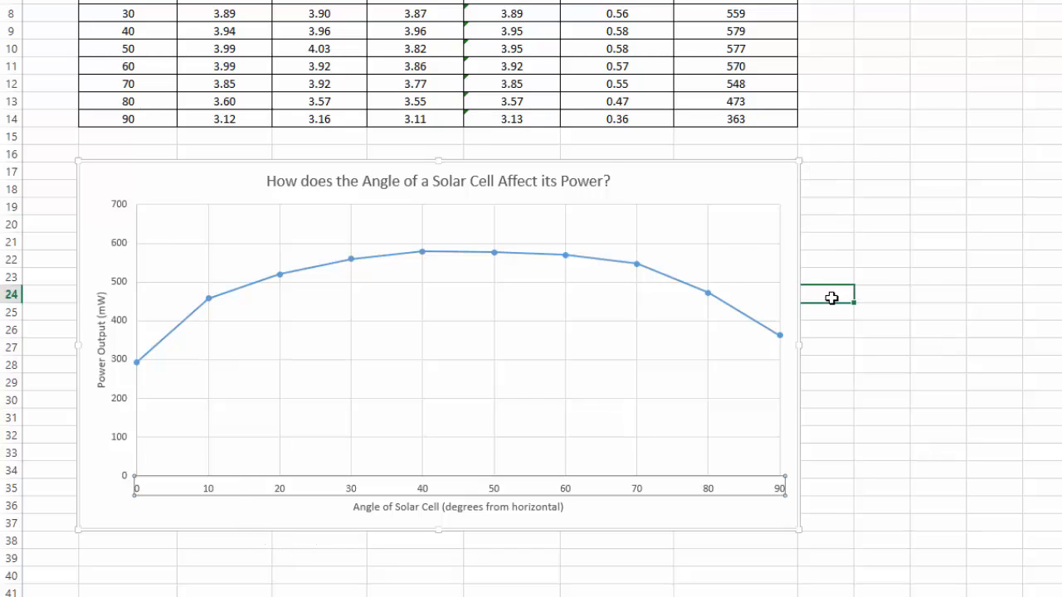
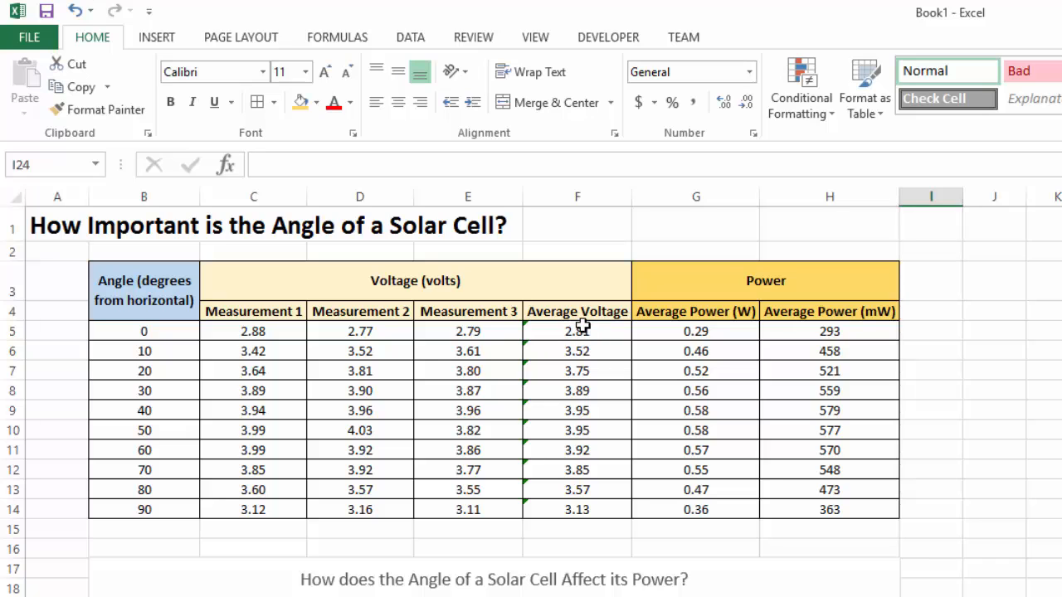
Examine the contents of cells in the voltage measurement, Average Voltage and Average Power (W) columns to tell entered values from formulas.
{"action": "left_click_drag", "start_coordinate": [583, 326], "coordinate": [582, 428]}
{"action": "left_click", "coordinate": [575, 369]}
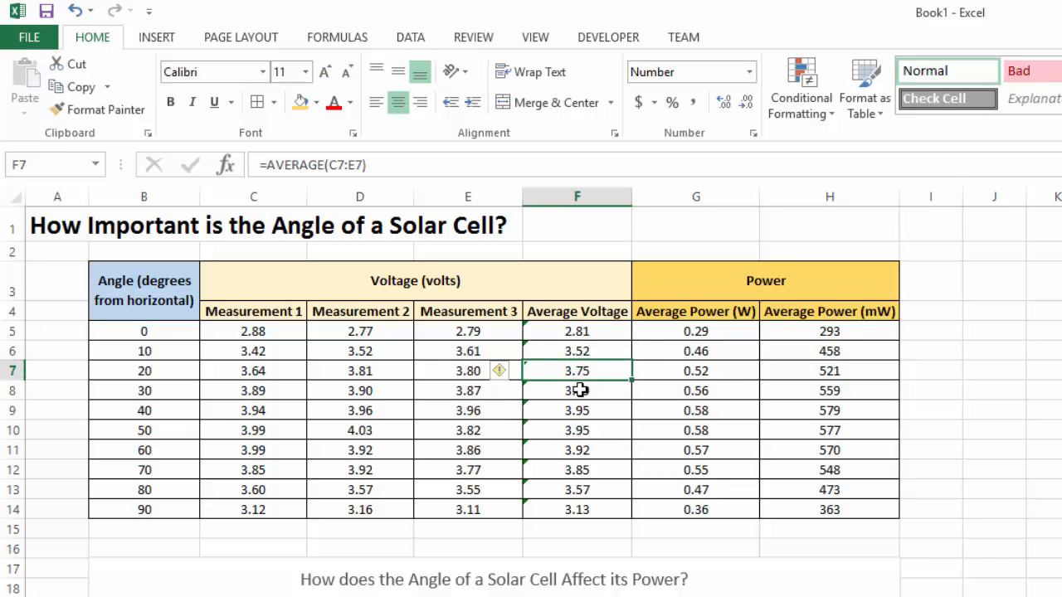
{"action": "left_click", "coordinate": [580, 390]}
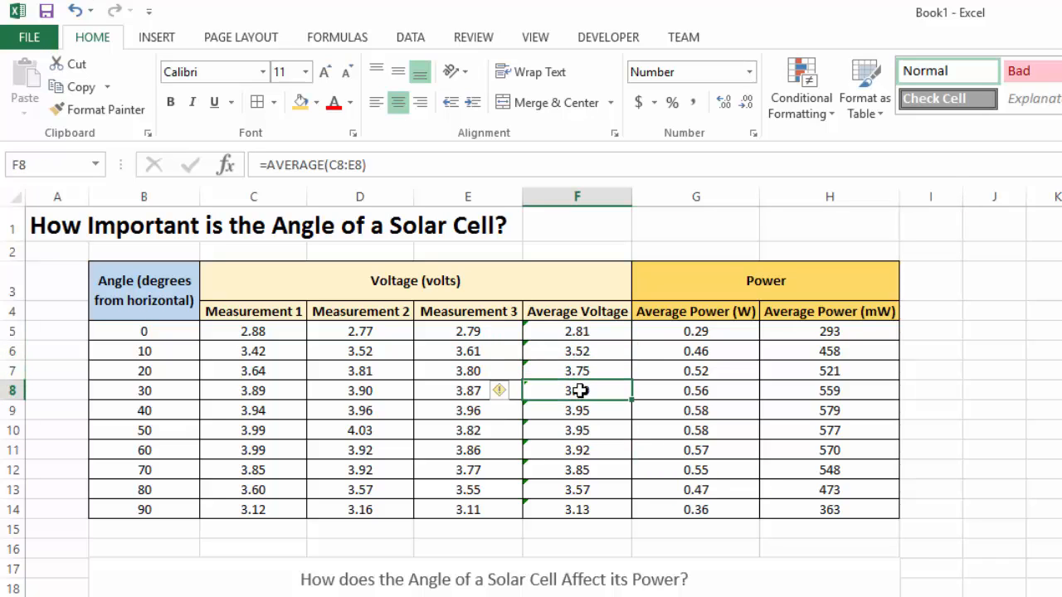
{"action": "left_click", "coordinate": [455, 353]}
{"action": "left_click", "coordinate": [379, 391]}
{"action": "left_click", "coordinate": [455, 409]}
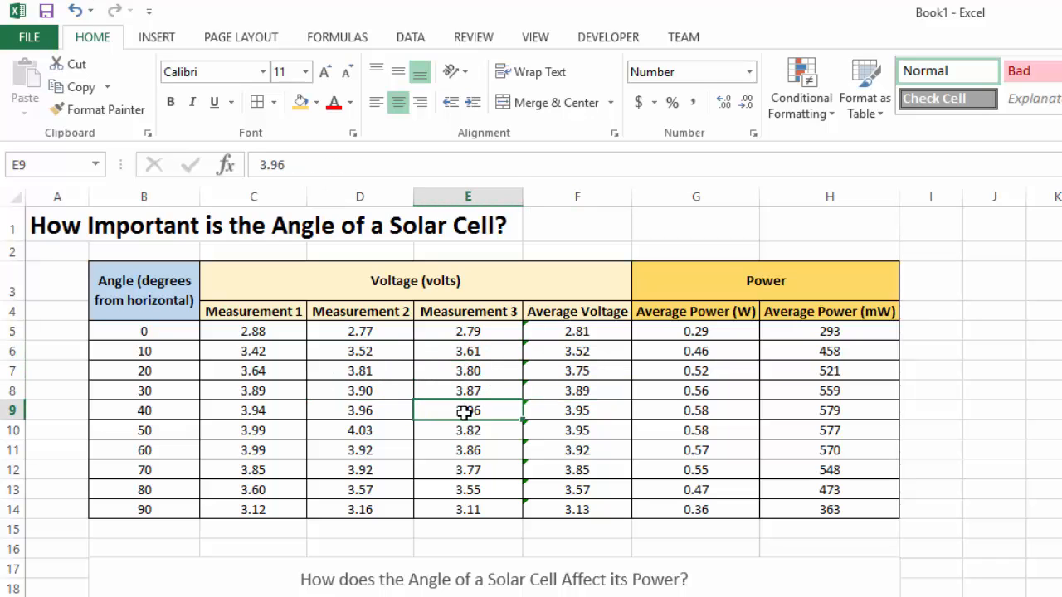
{"action": "left_click", "coordinate": [555, 413]}
{"action": "left_click", "coordinate": [694, 412]}
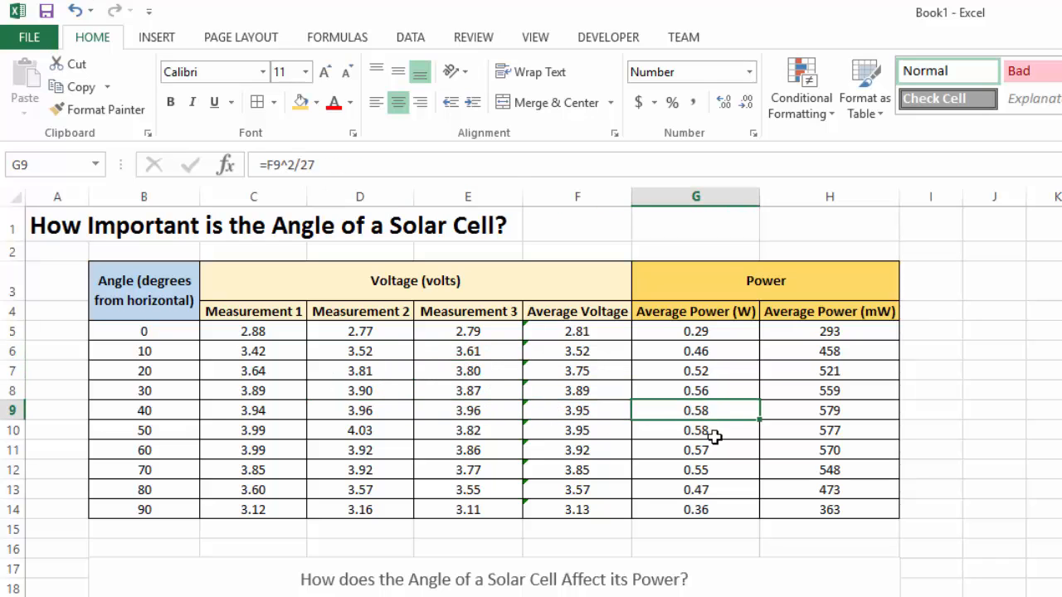
Fill the Average Voltage cells F5:F14 with the light gold colour that matches the Voltage header.
{"action": "left_click_drag", "start_coordinate": [601, 330], "coordinate": [612, 514]}
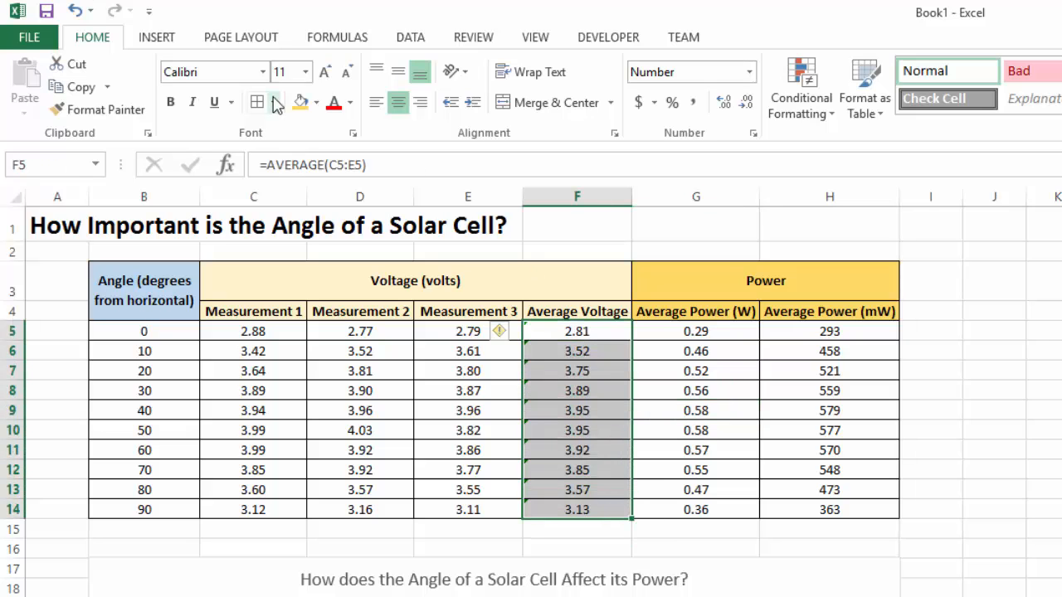
{"action": "left_click", "coordinate": [315, 104]}
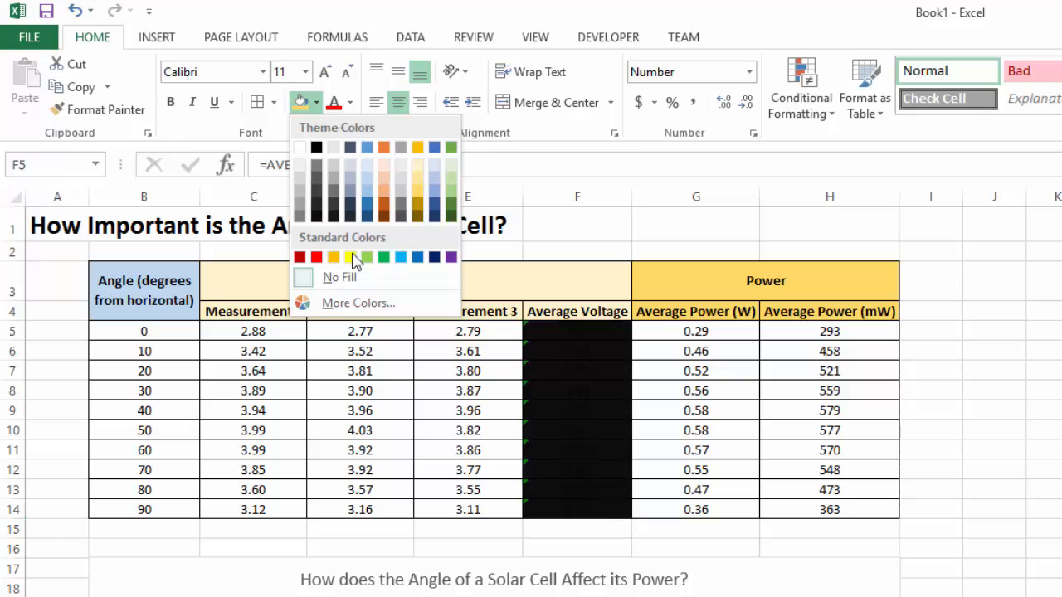
{"action": "left_click", "coordinate": [415, 169]}
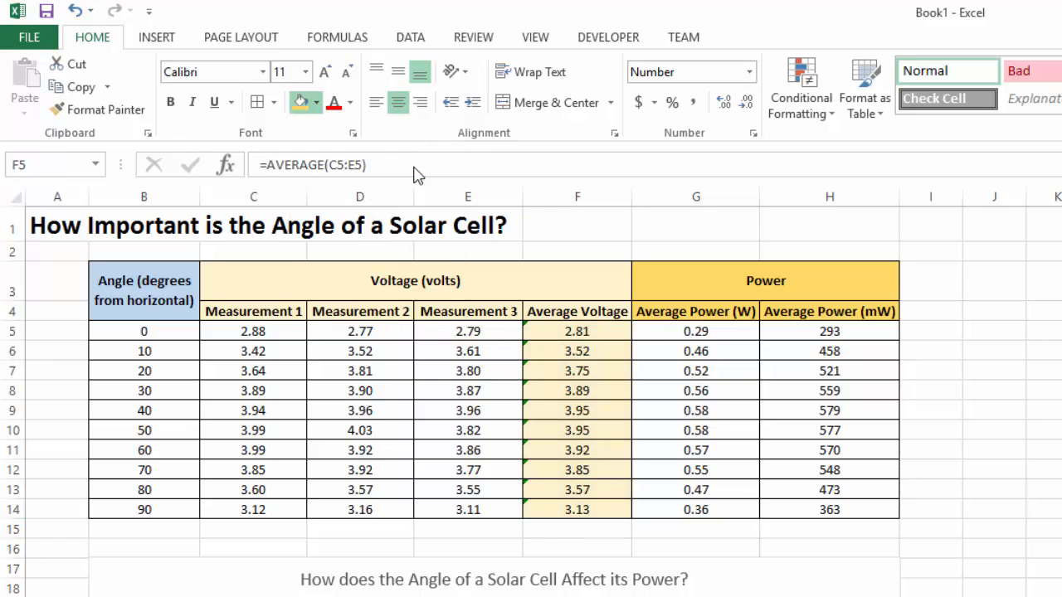
Fill the average power cells G5:H14 with the darker gold that matches the Power header, and deselect them.
{"action": "left_click", "coordinate": [672, 332]}
{"action": "left_click_drag", "start_coordinate": [712, 363], "coordinate": [824, 510]}
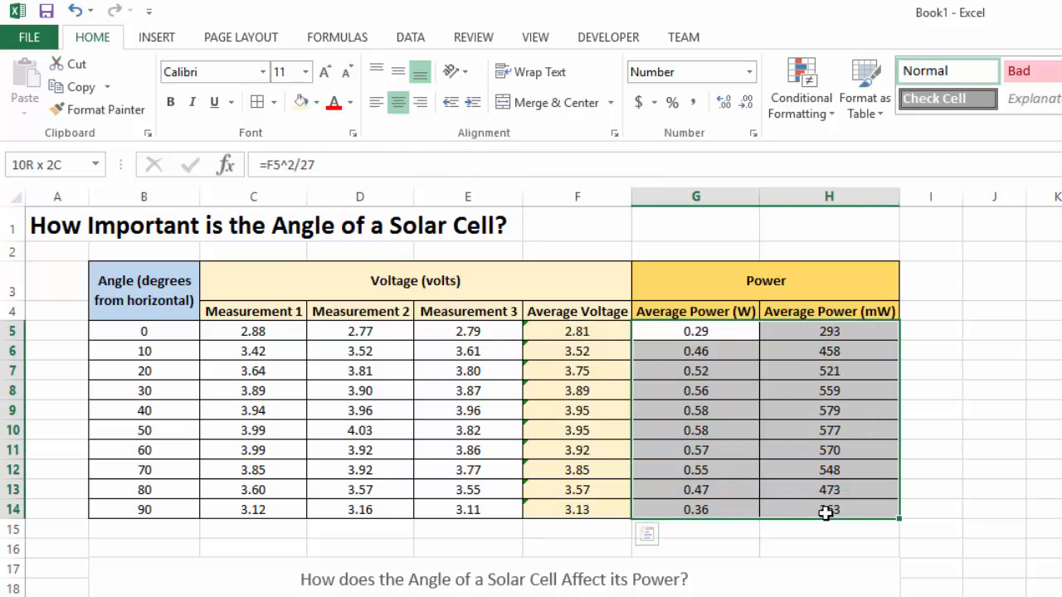
{"action": "left_click", "coordinate": [319, 104]}
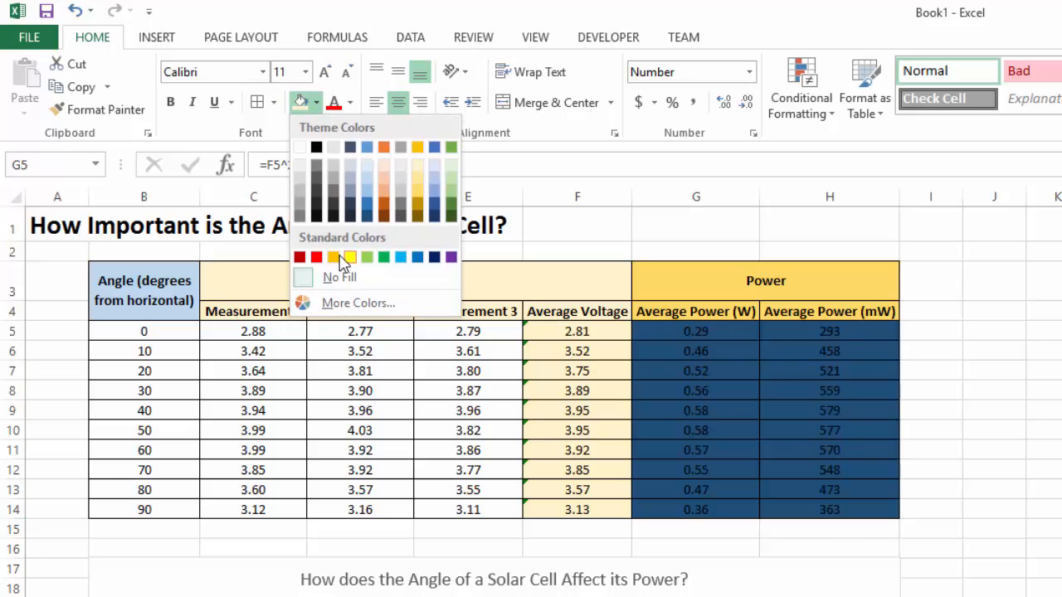
{"action": "left_click", "coordinate": [418, 186]}
{"action": "left_click", "coordinate": [968, 410]}
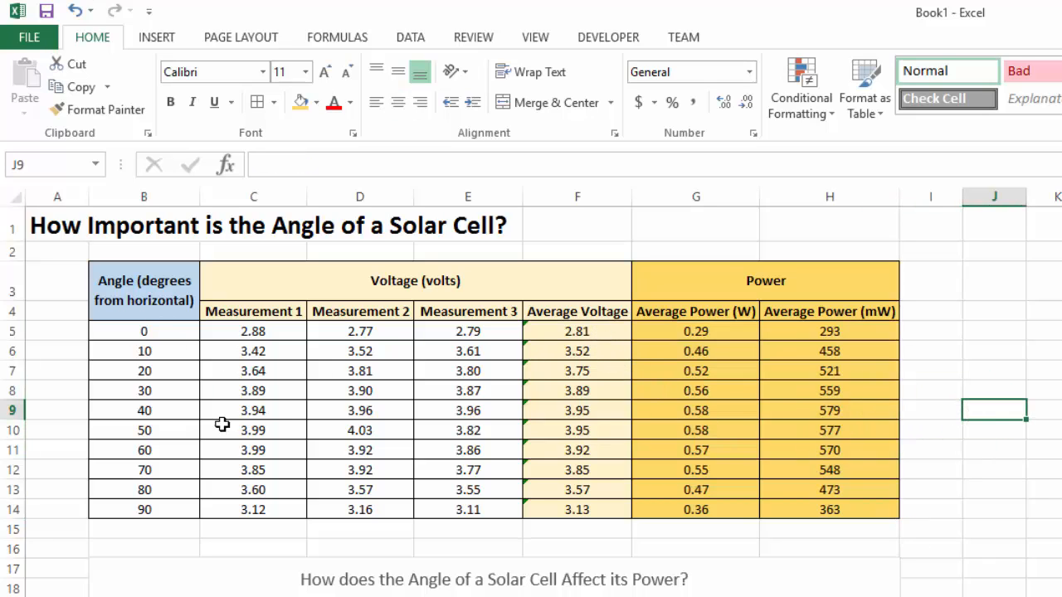
Examine the formulas in the shaded average voltage and power cells, and return to cell A1.
{"action": "left_click", "coordinate": [618, 332]}
{"action": "left_click", "coordinate": [679, 336]}
{"action": "left_click", "coordinate": [715, 391]}
{"action": "left_click", "coordinate": [792, 411]}
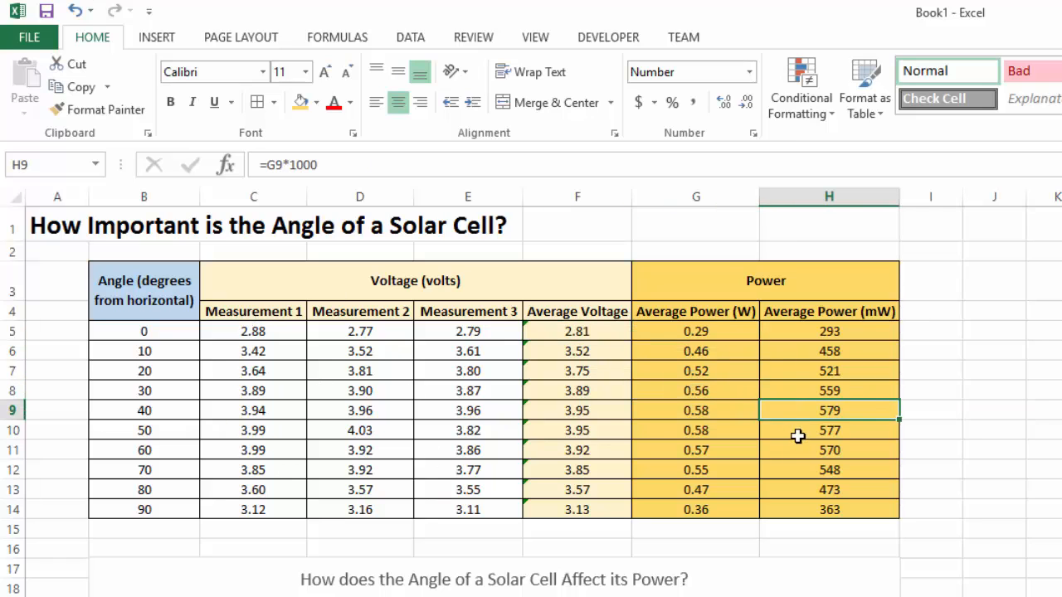
{"action": "left_click", "coordinate": [800, 451]}
{"action": "left_click", "coordinate": [815, 491]}
{"action": "left_click", "coordinate": [804, 408]}
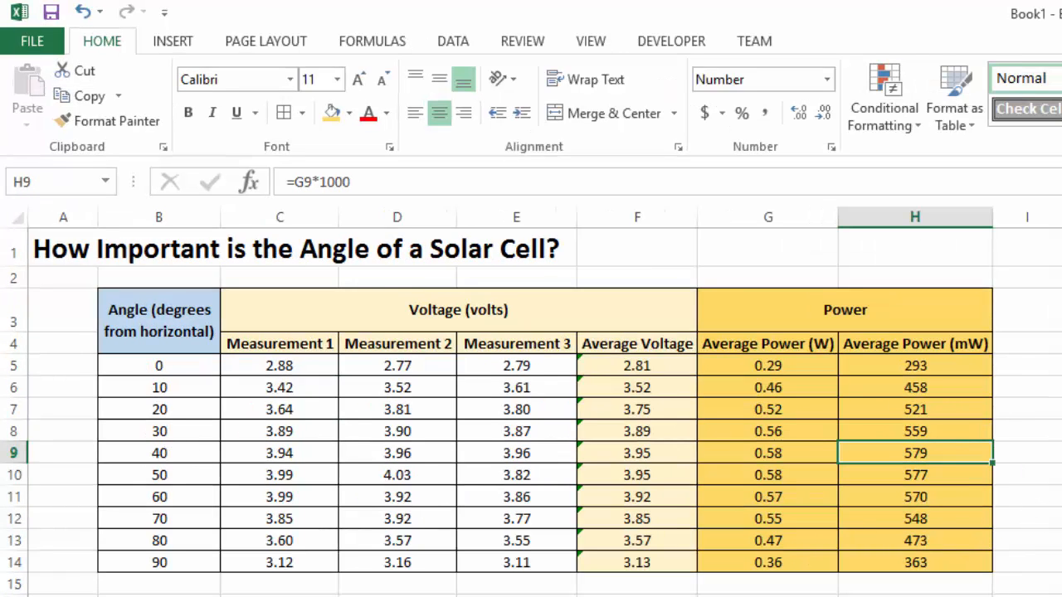
{"action": "key", "text": "ctrl+Home"}
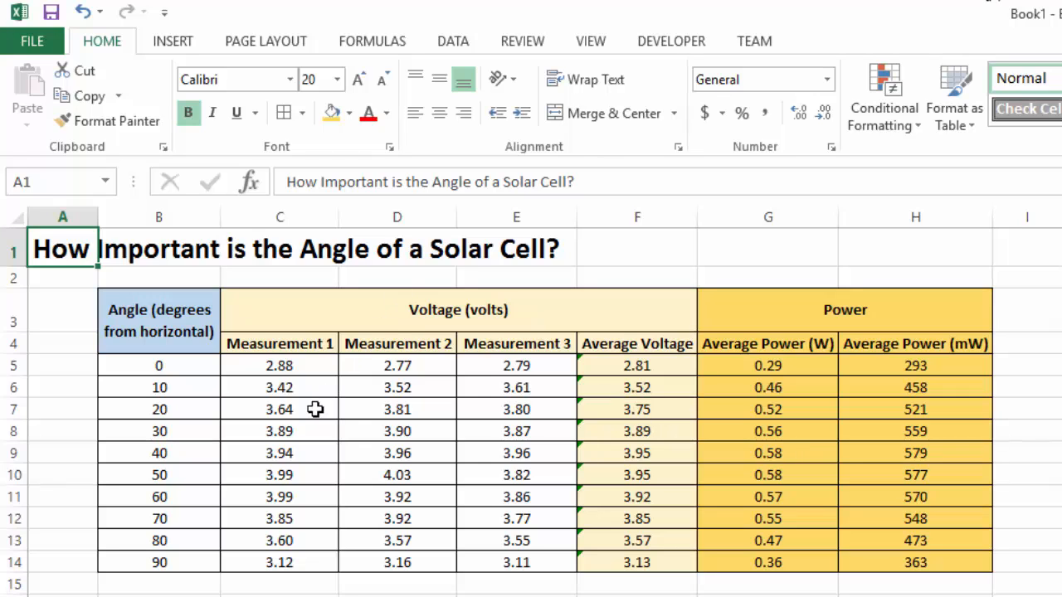
Change Measurement 1 for the 30-degree angle in cell C8 to 3.70.
{"action": "left_click", "coordinate": [292, 429]}
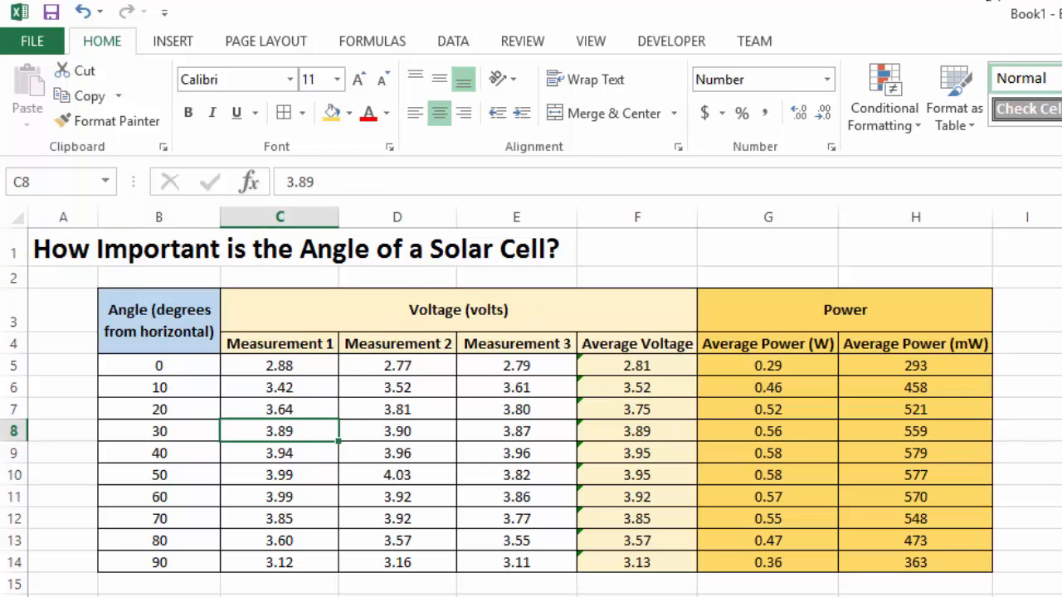
{"action": "key", "text": "Up"}
{"action": "key", "text": "Down"}
{"action": "type", "text": "3."}
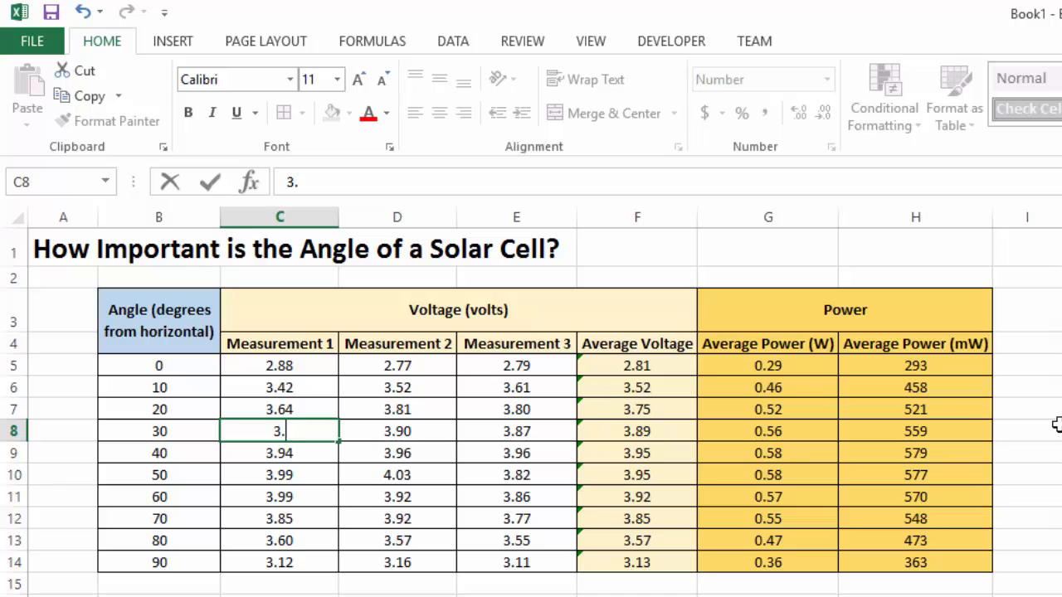
{"action": "type", "text": "70"}
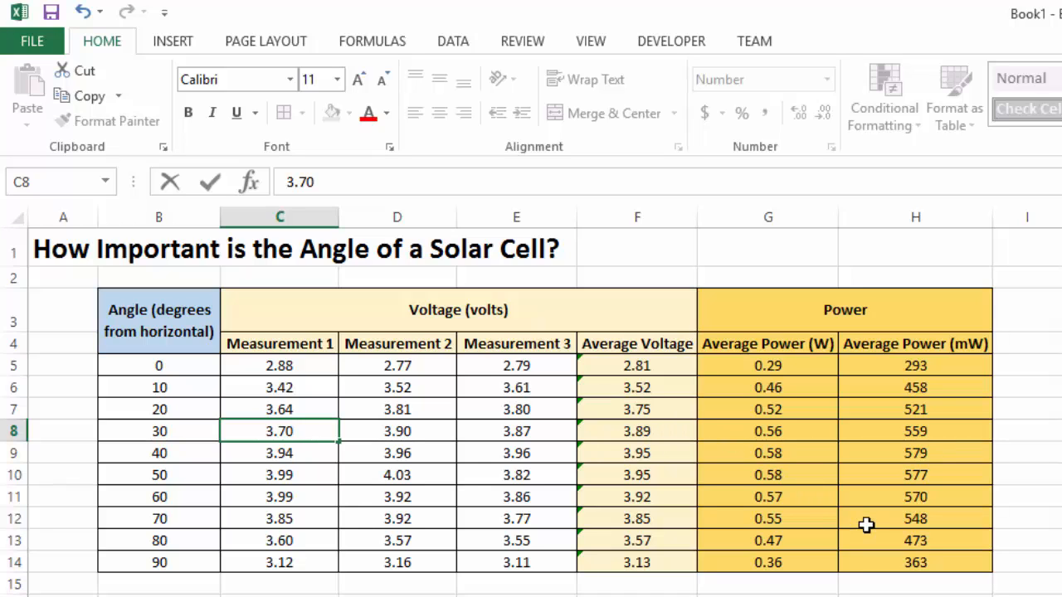
{"action": "key", "text": "Return"}
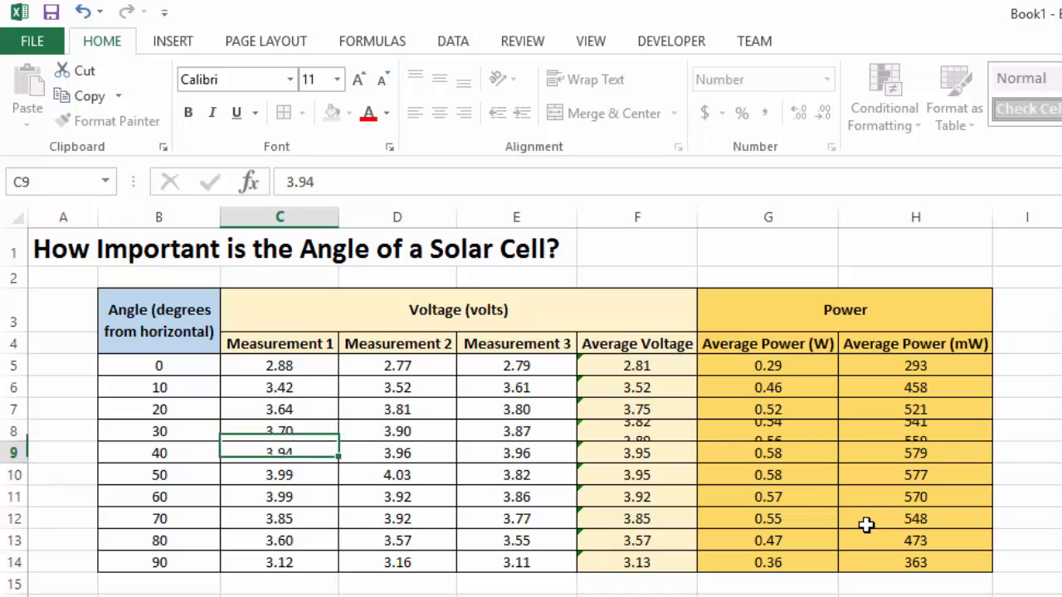